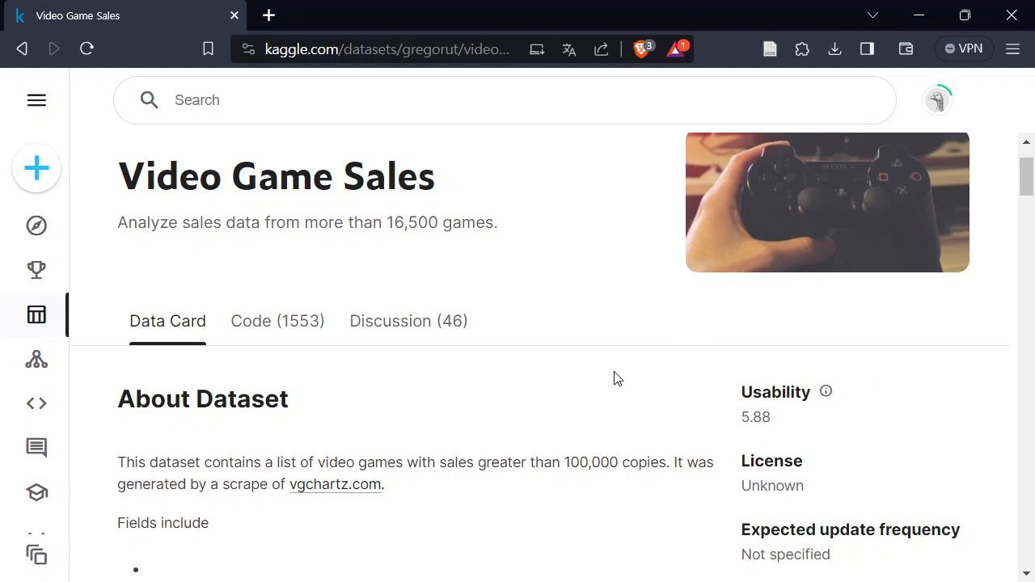
# Read the Video Game Sales dataset's description on Kaggle, including the expanded list of fields.
pyautogui.scroll(-1, 614, 378)
pyautogui.scroll(3, 615, 379)
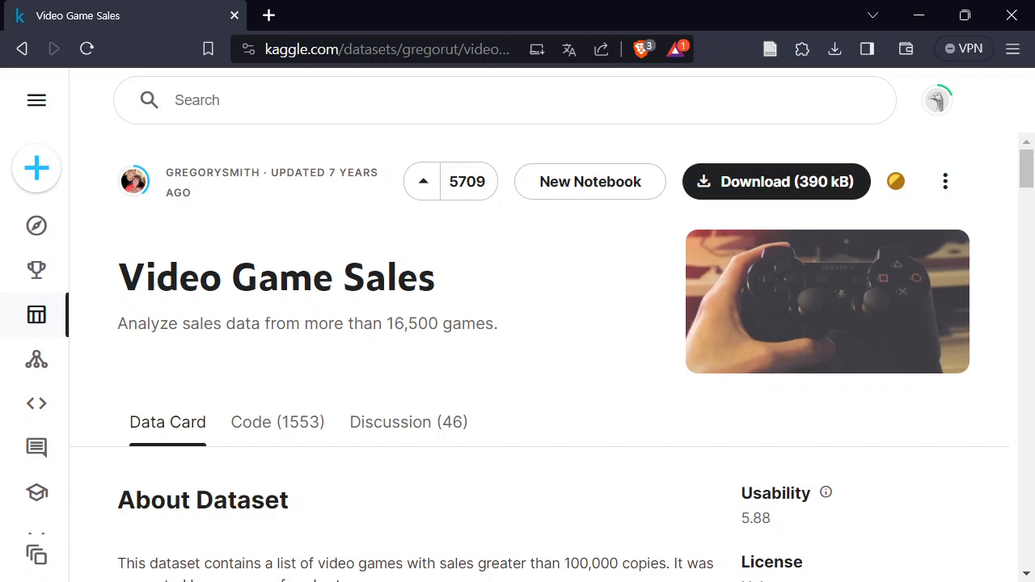
pyautogui.scroll(-4, 399, 358)
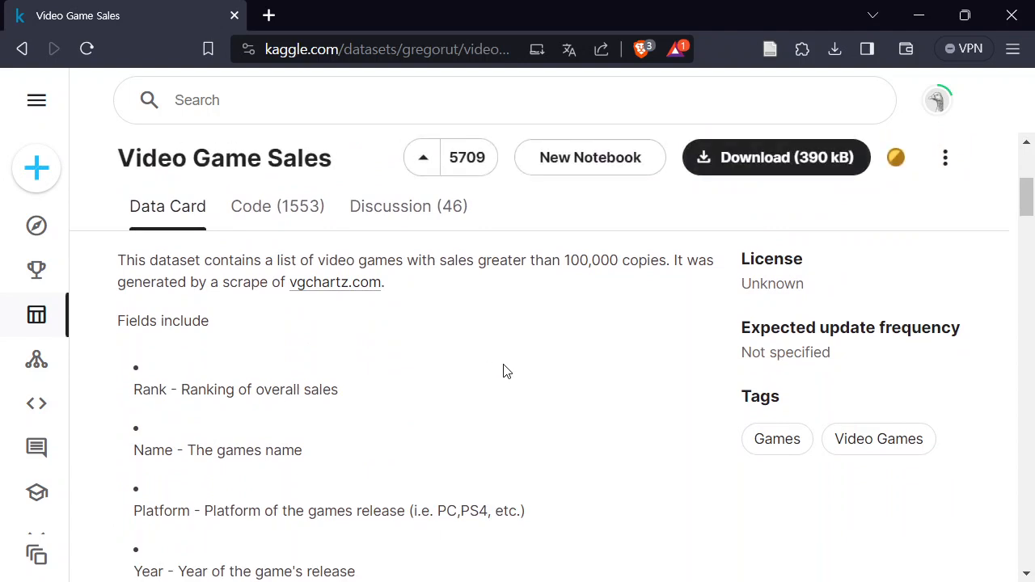
pyautogui.scroll(-1, 493, 372)
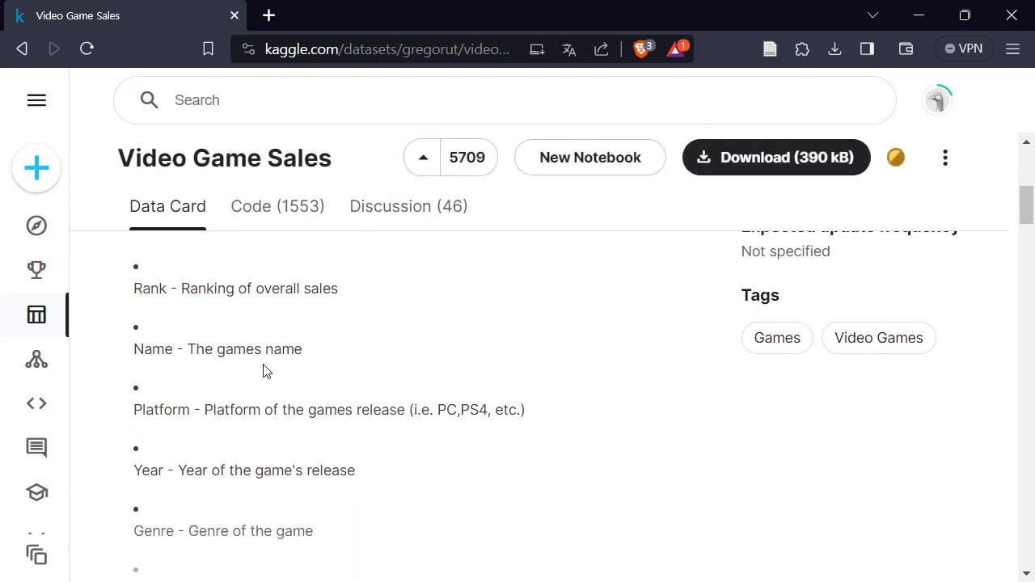
pyautogui.scroll(-2, 275, 386)
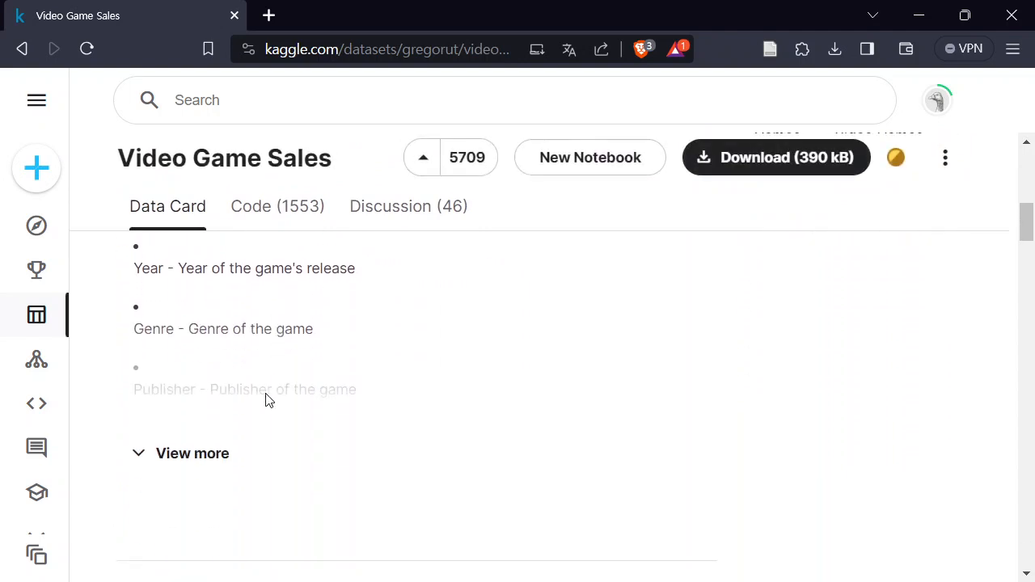
pyautogui.click(215, 467)
pyautogui.scroll(2, 354, 453)
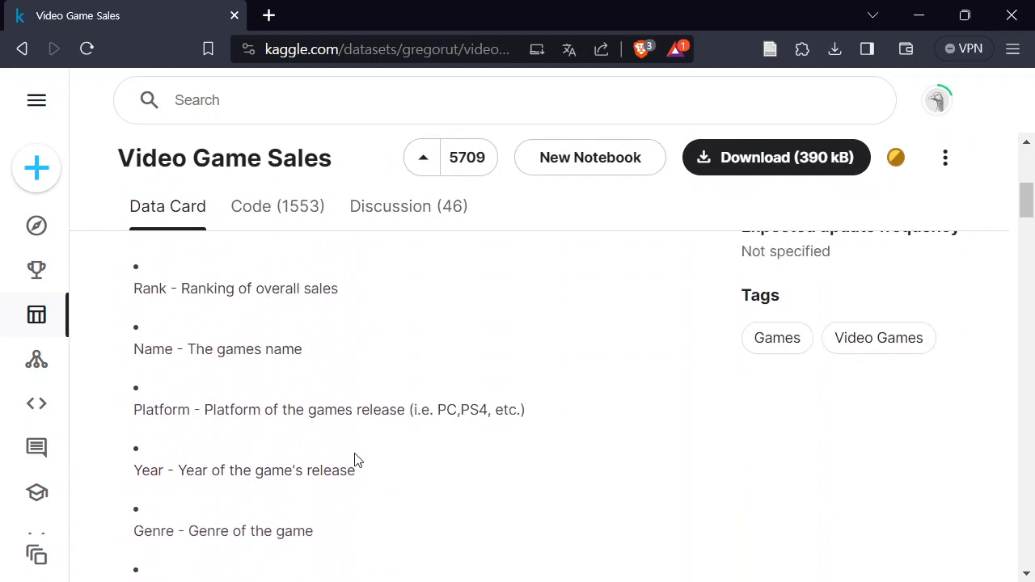
pyautogui.scroll(-4, 407, 474)
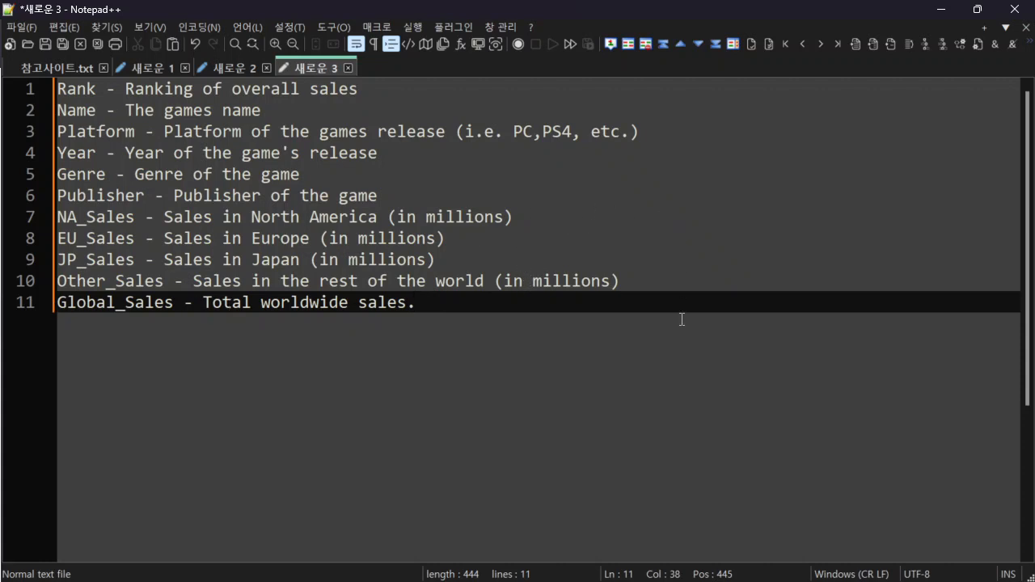
# Switch to Orange, add a File widget to the empty canvas and load vgsales.csv into it.
pyautogui.click(943, 18)
pyautogui.click(943, 14)
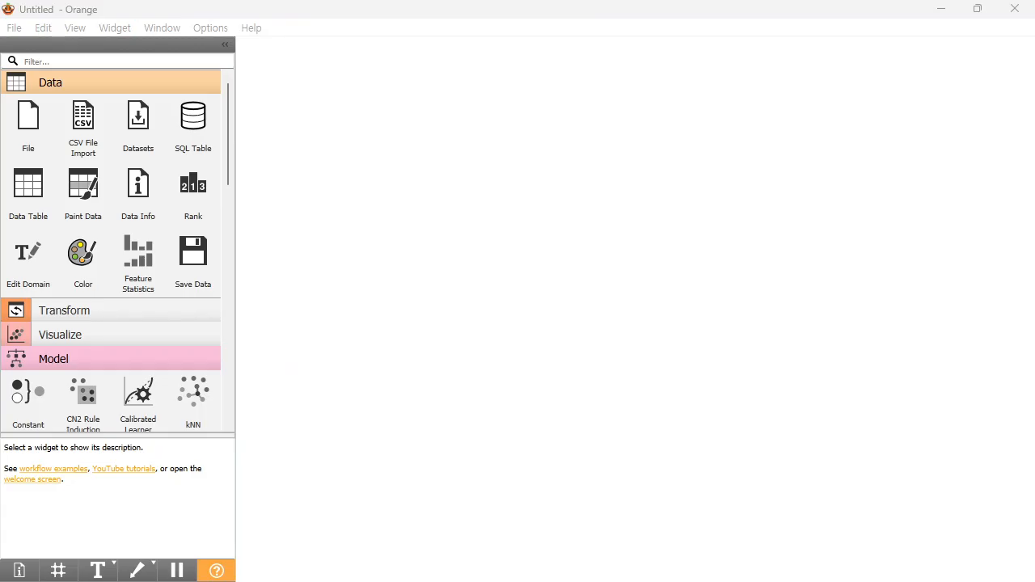
pyautogui.click(28, 121)
pyautogui.doubleClick(360, 158)
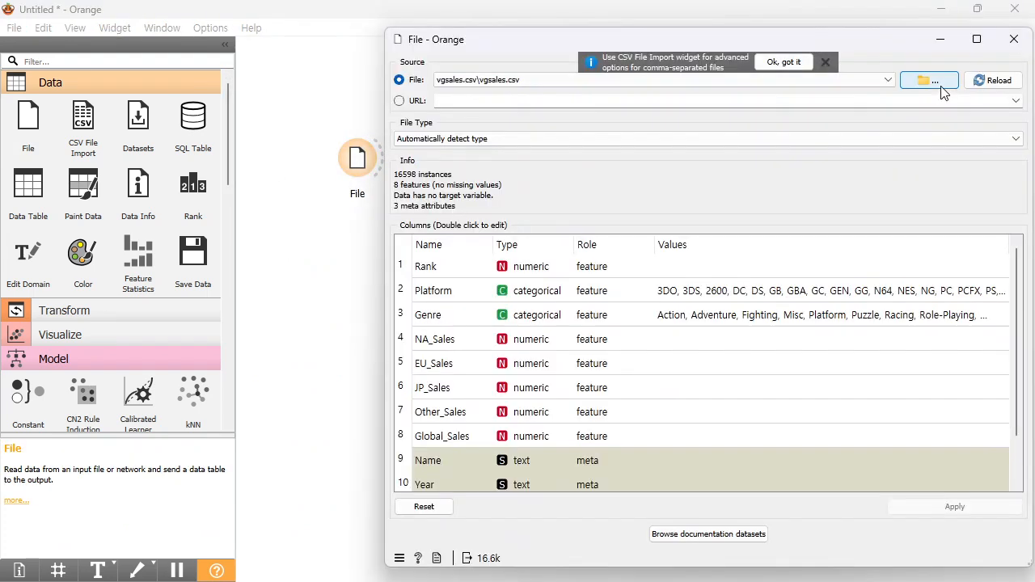
pyautogui.click(930, 80)
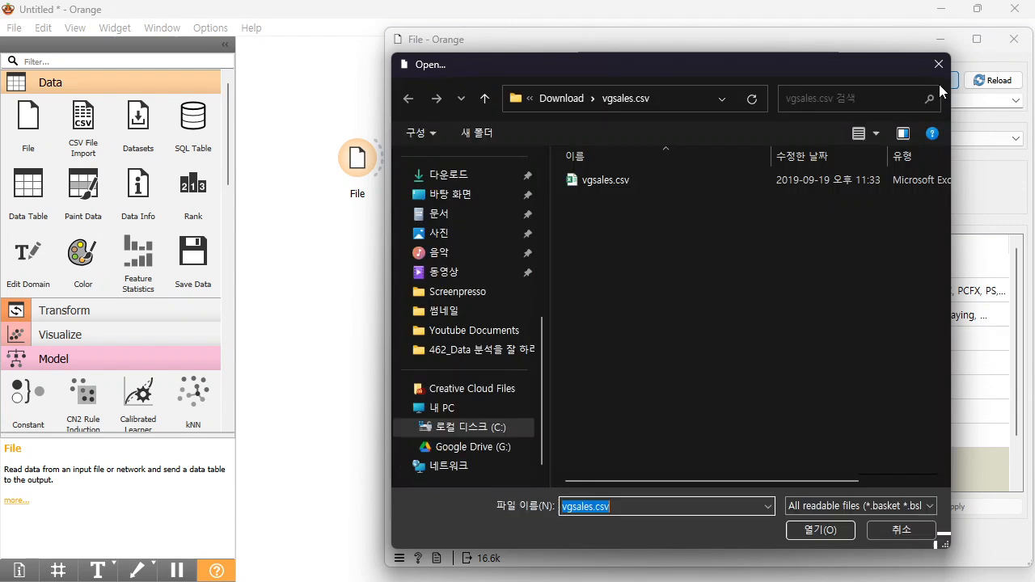
pyautogui.click(601, 183)
pyautogui.click(818, 530)
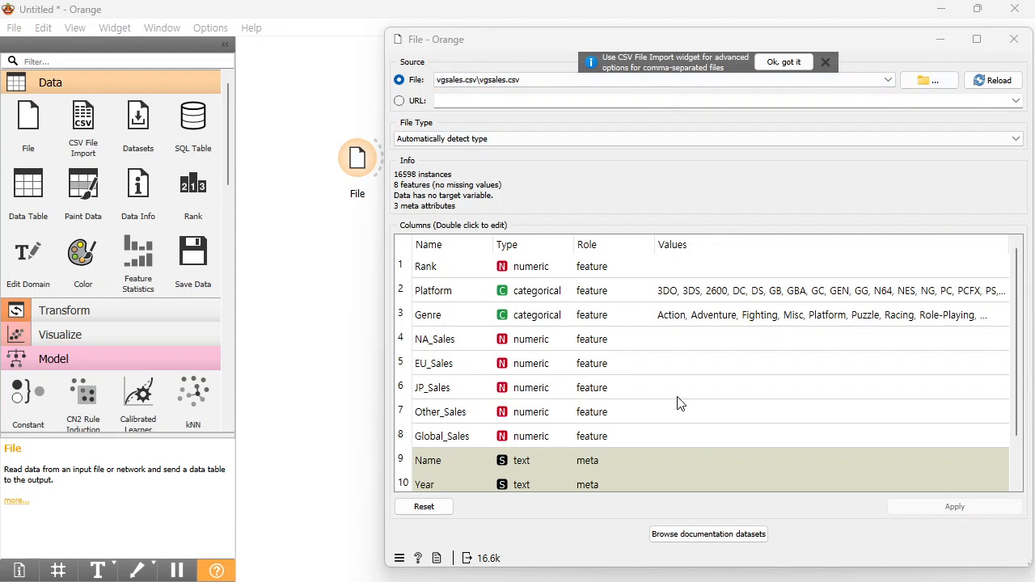
# Try changing the Publisher column's type to categorical in the File widget, set it back to text, and close the widget.
pyautogui.scroll(-1, 679, 403)
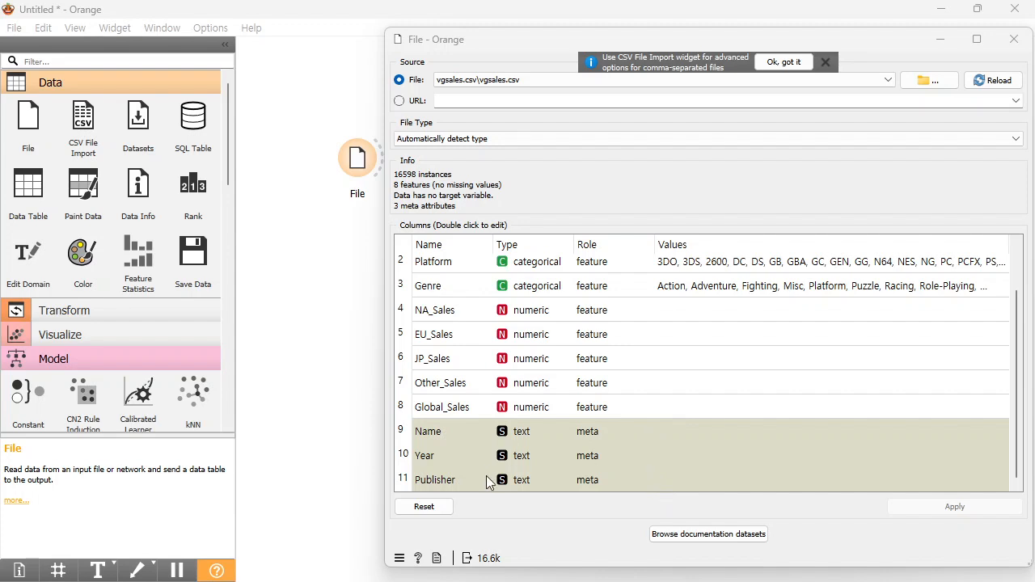
pyautogui.doubleClick(514, 481)
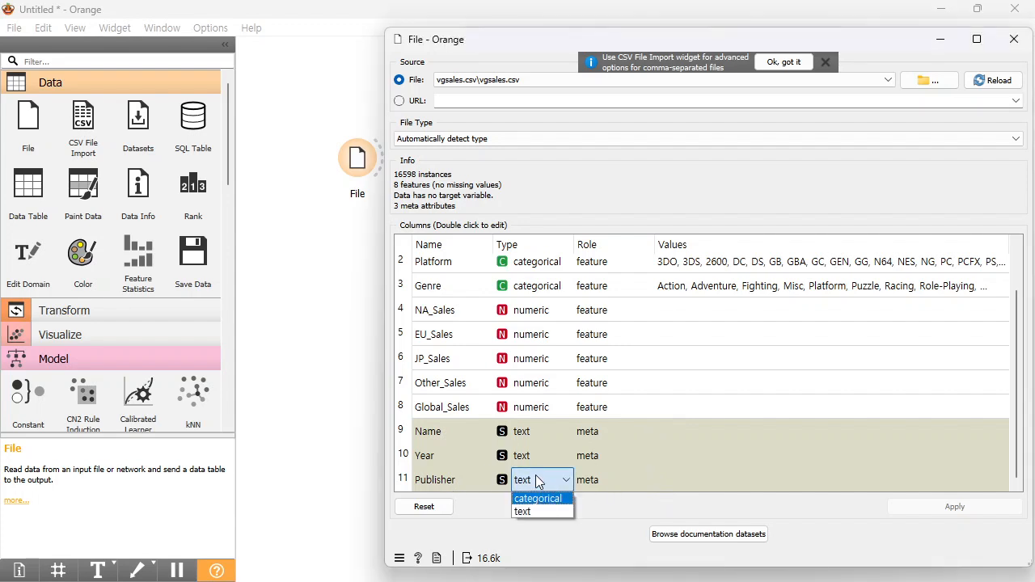
pyautogui.click(541, 500)
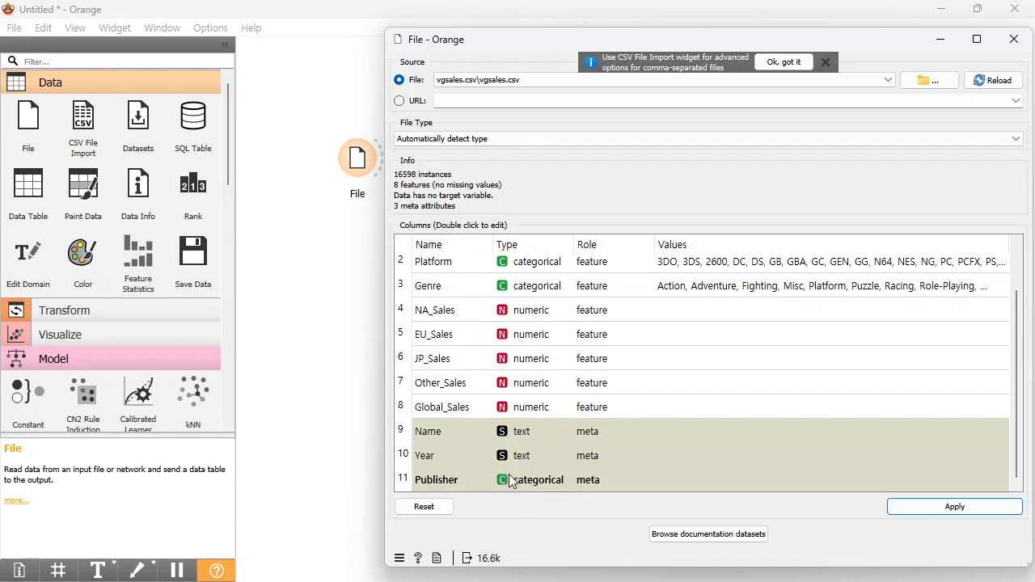
pyautogui.doubleClick(539, 480)
pyautogui.click(539, 512)
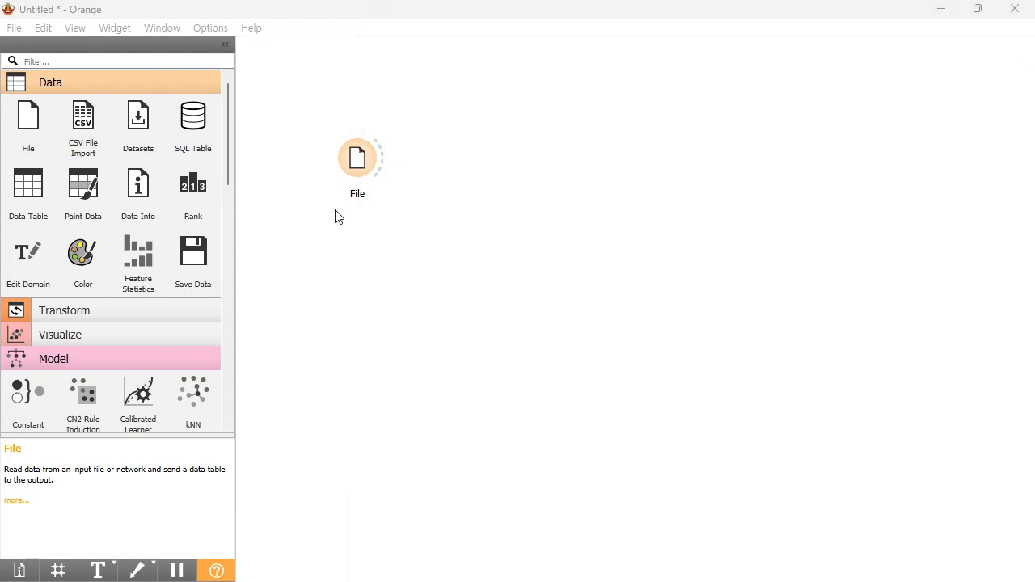
pyautogui.click(1014, 39)
# Add a Data Info widget fed by the File widget and check the dataset's basic properties.
pyautogui.click(348, 193)
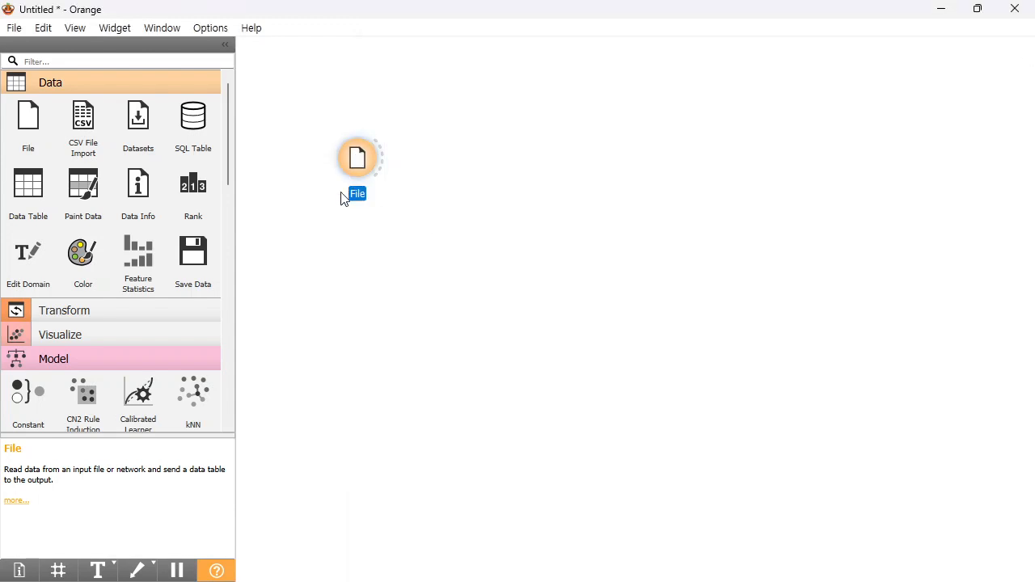
pyautogui.click(136, 202)
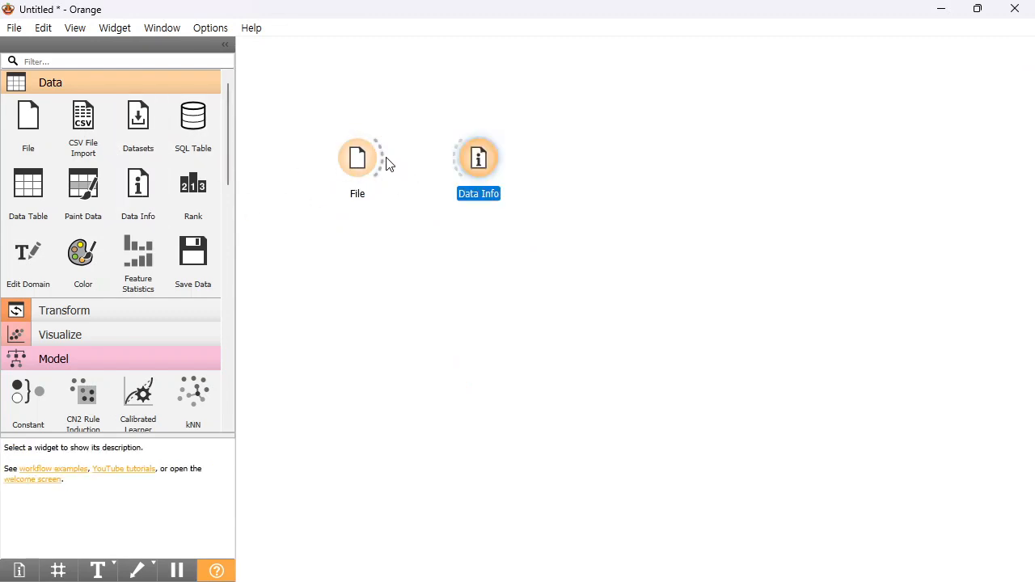
pyautogui.moveTo(385, 162); pyautogui.dragTo(477, 160)
pyautogui.doubleClick(479, 161)
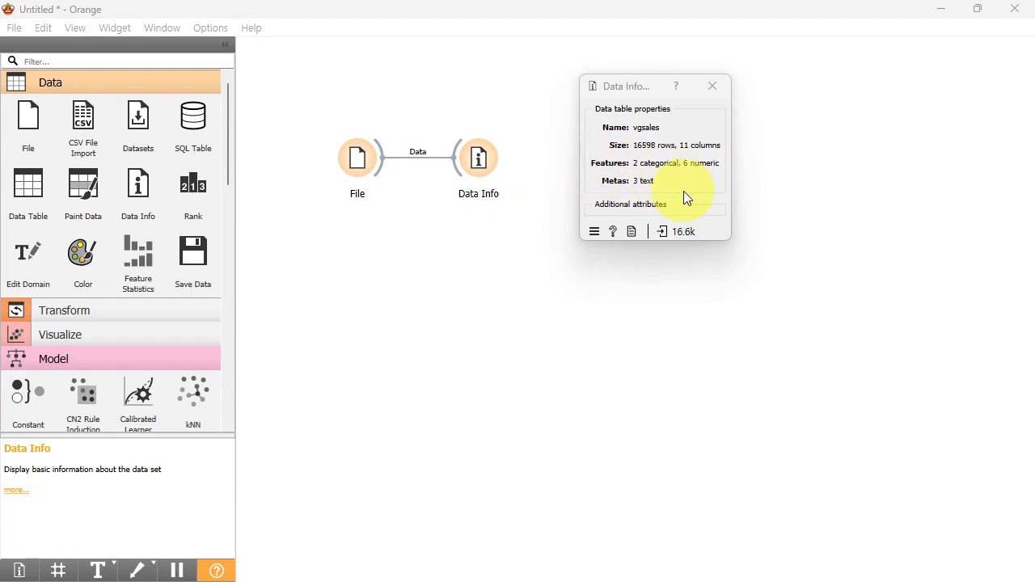
pyautogui.click(709, 87)
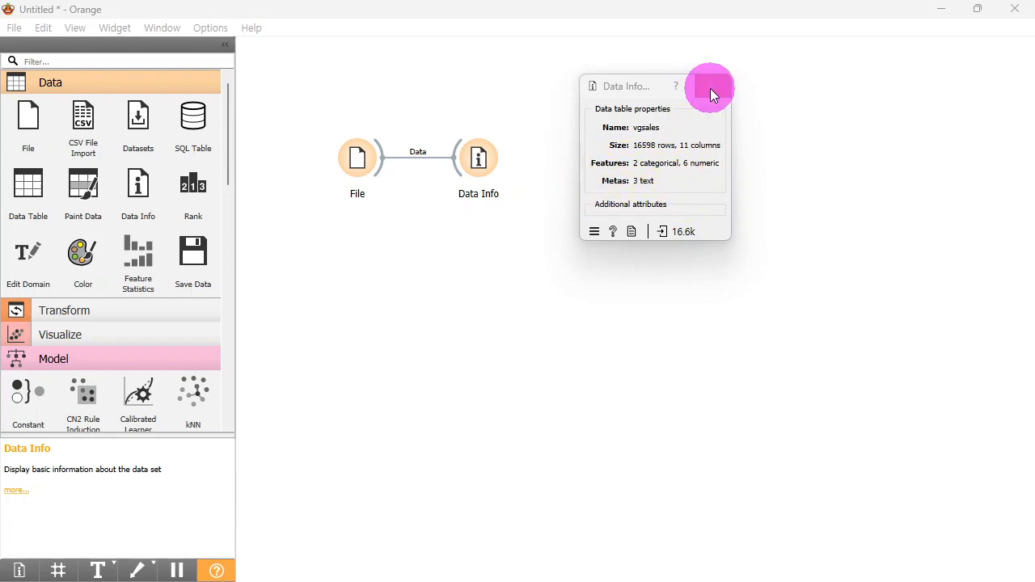
# Add a Data Table widget below Data Info, feed it from the File widget, and look through the table's columns.
pyautogui.moveTo(39, 190); pyautogui.dragTo(477, 248)
pyautogui.moveTo(386, 182); pyautogui.dragTo(459, 254)
pyautogui.doubleClick(484, 250)
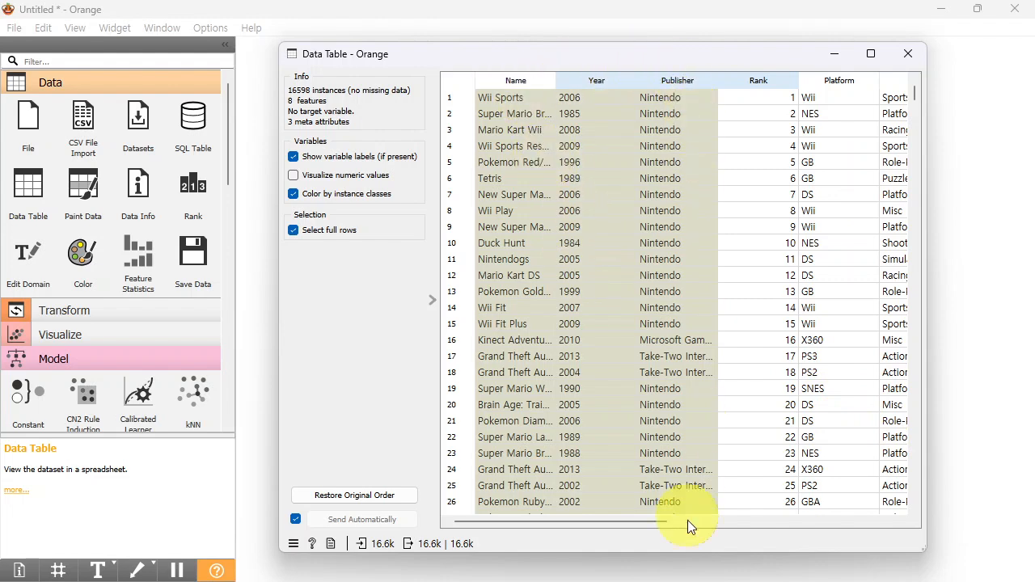
pyautogui.moveTo(635, 521); pyautogui.dragTo(751, 521)
pyautogui.click(909, 53)
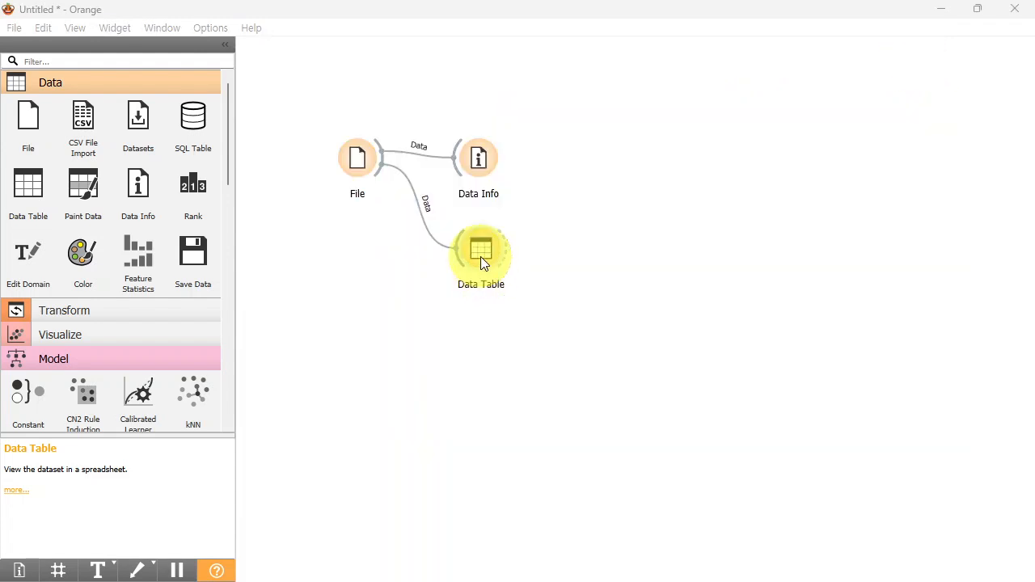
# Reopen the File widget, check the type options offered for the Publisher column, and close it.
pyautogui.doubleClick(359, 159)
pyautogui.click(540, 483)
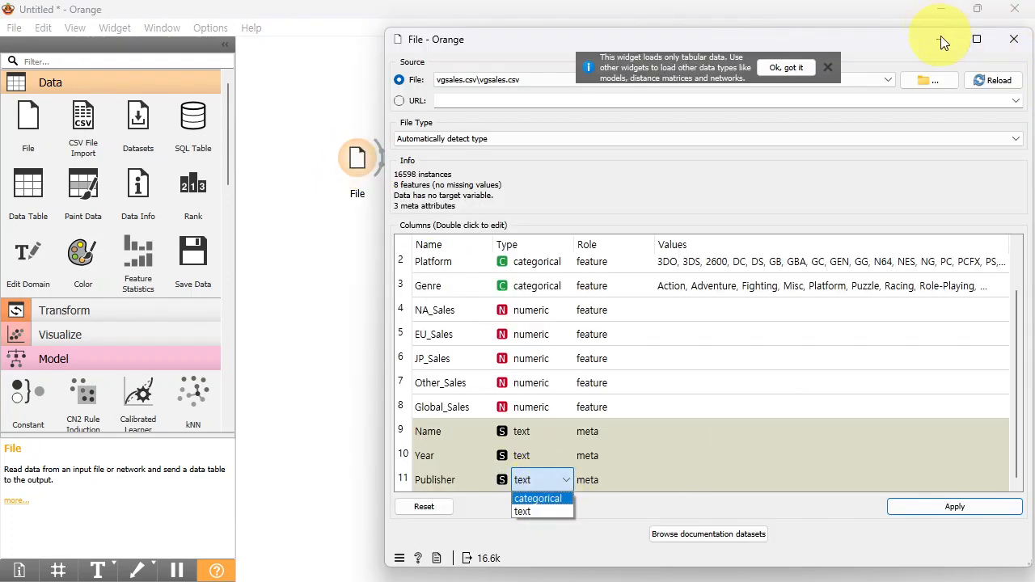
pyautogui.press('Return')
pyautogui.click(1014, 41)
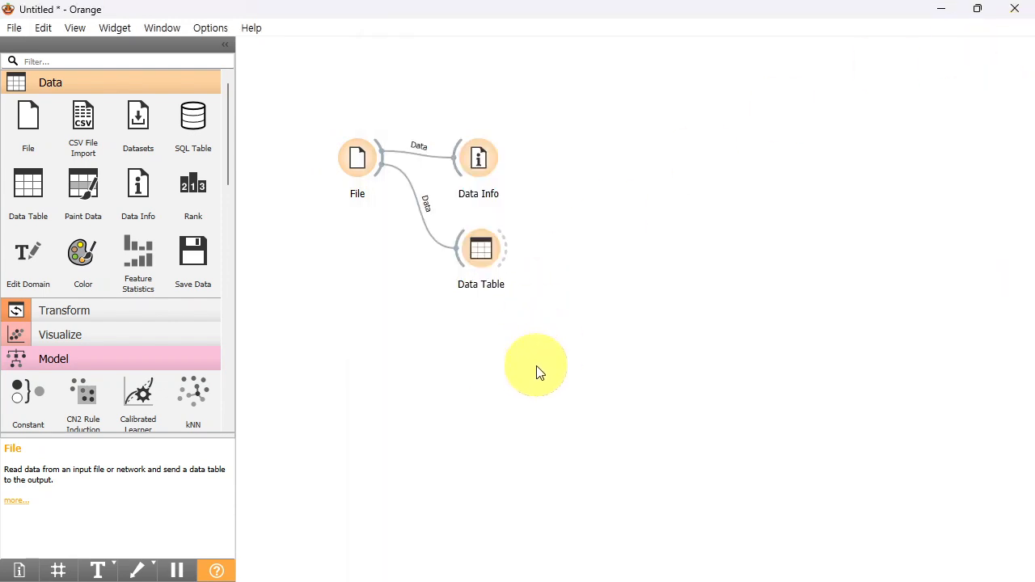
# Add an Edit Domain widget below the Data Table and connect the File widget's data output to it.
pyautogui.click(30, 268)
pyautogui.moveTo(601, 252); pyautogui.dragTo(482, 346)
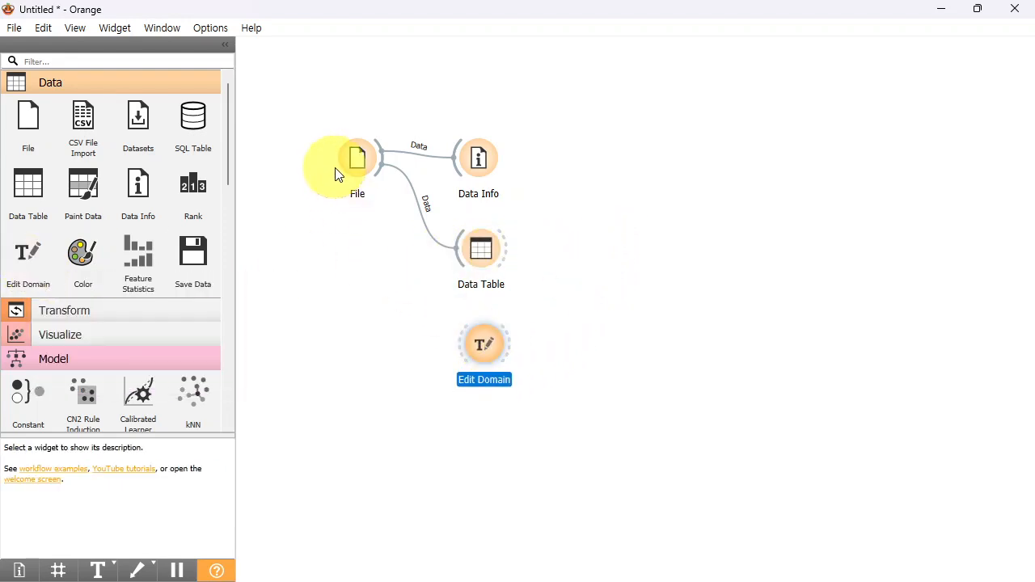
pyautogui.moveTo(379, 172); pyautogui.dragTo(473, 344)
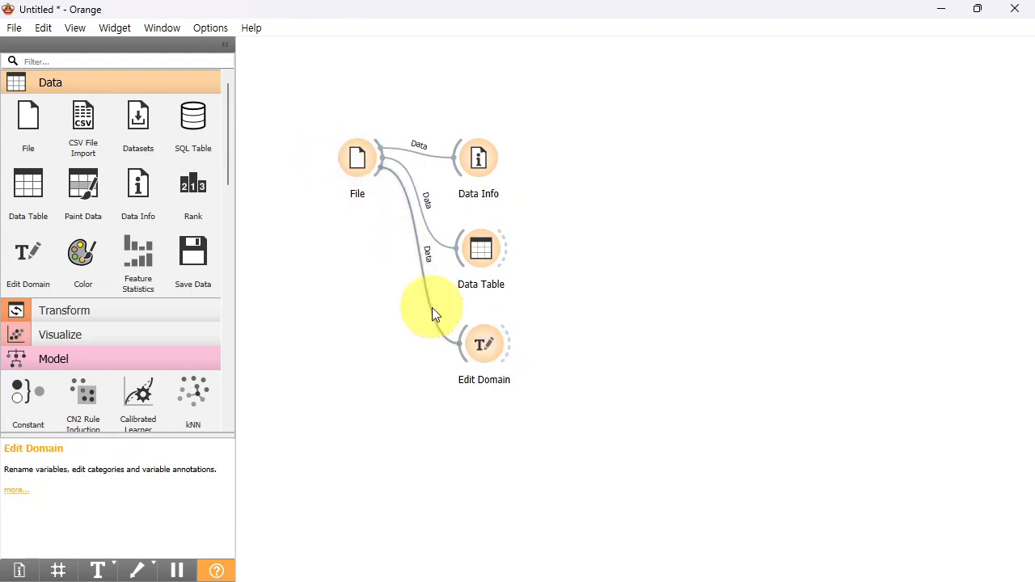
# In Edit Domain, reinterpret the Publisher variable as Categorical and apply the change.
pyautogui.doubleClick(488, 344)
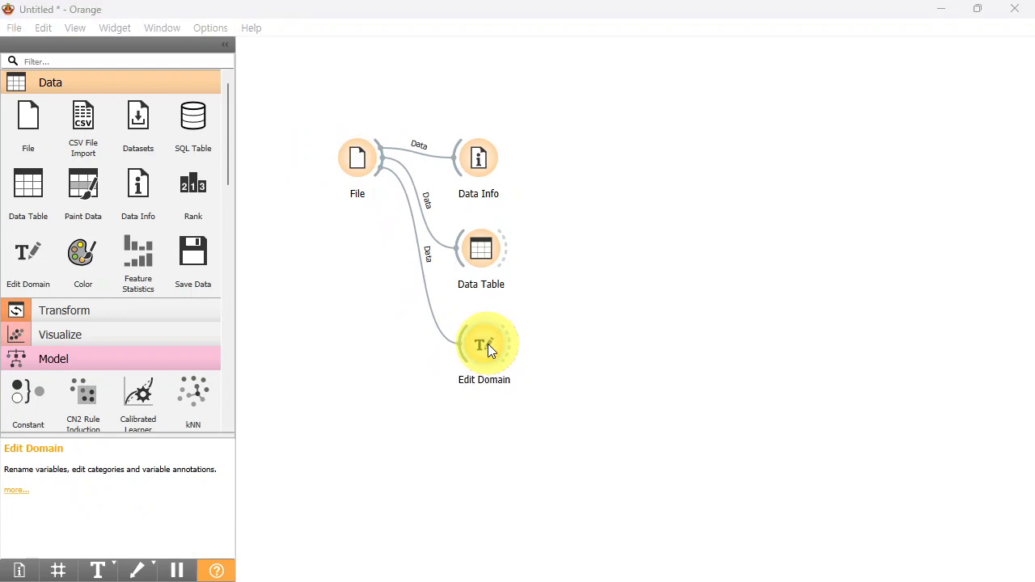
pyautogui.moveTo(1034, 166); pyautogui.dragTo(586, 55)
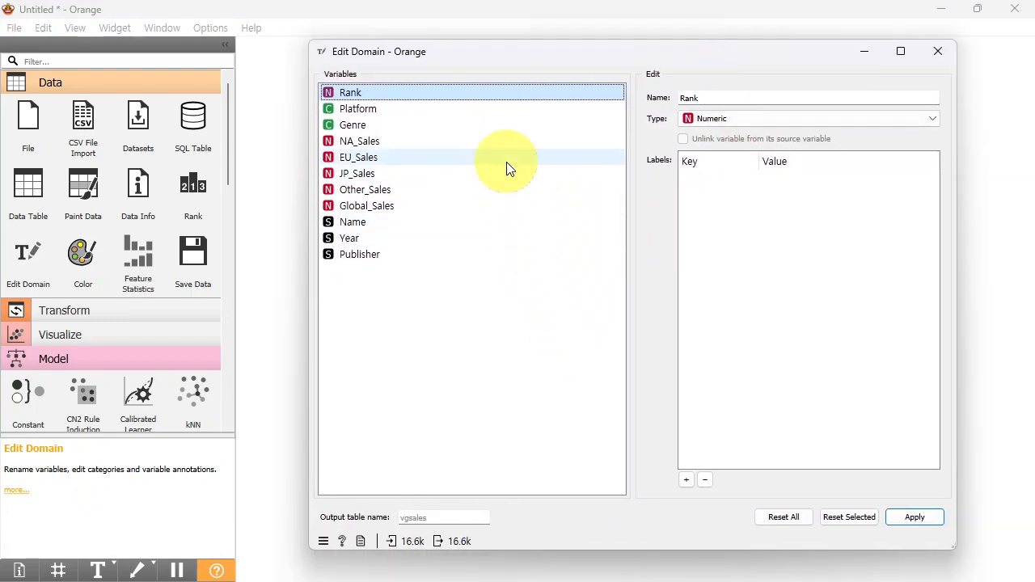
pyautogui.click(372, 254)
pyautogui.click(720, 118)
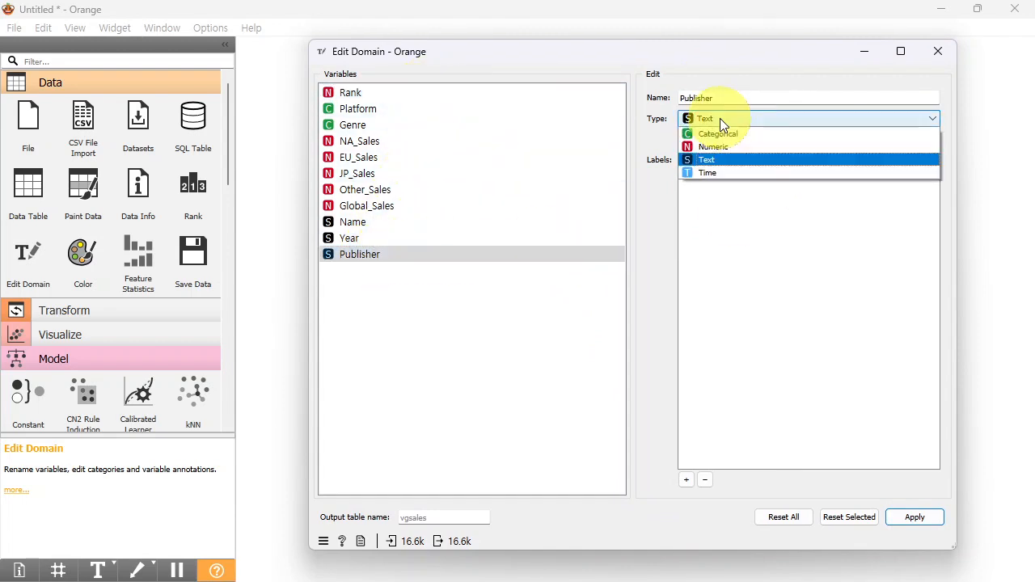
pyautogui.click(724, 135)
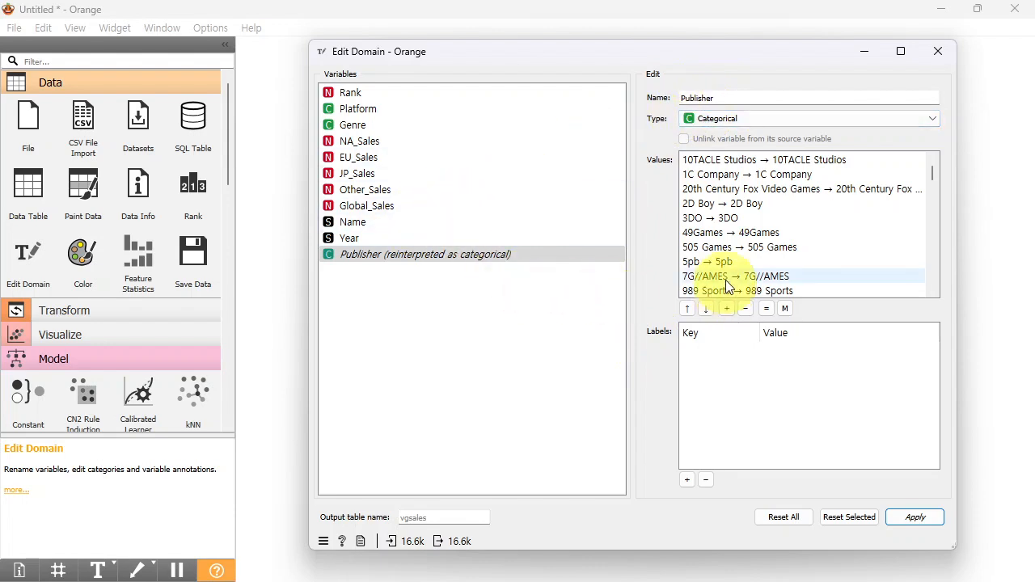
pyautogui.click(932, 526)
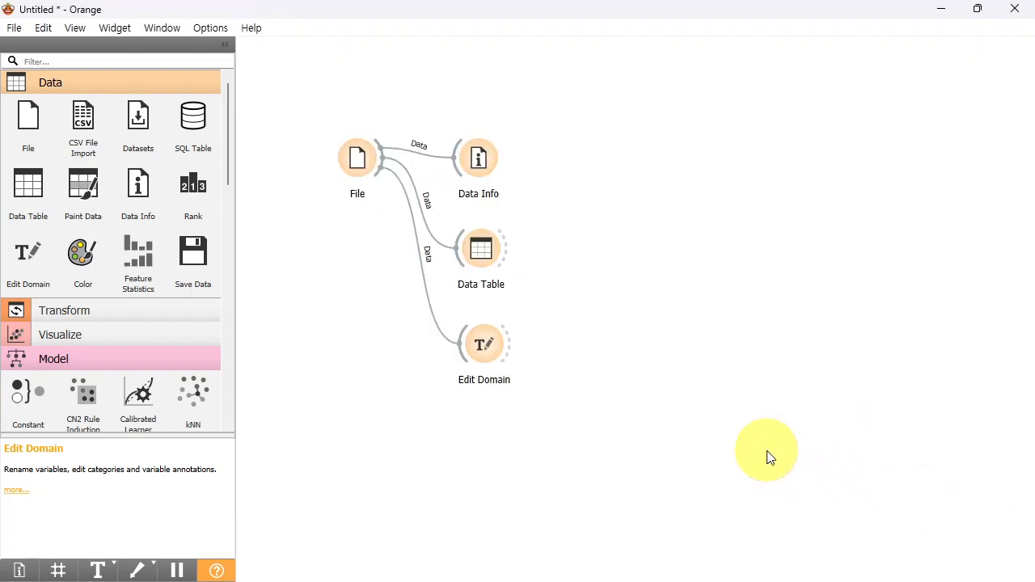
# Add a Feature Statistics widget beside Data Info and connect Edit Domain's output to it.
pyautogui.click(143, 261)
pyautogui.moveTo(611, 347); pyautogui.dragTo(598, 155)
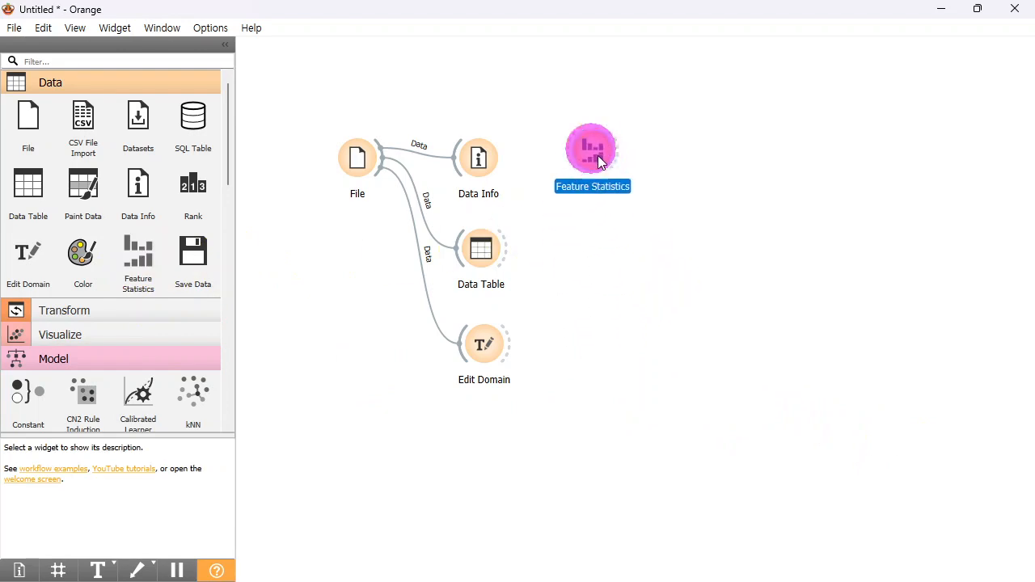
pyautogui.moveTo(516, 353); pyautogui.dragTo(598, 150)
# Color the distributions in Feature Statistics by Genre and examine the statistics of all features.
pyautogui.doubleClick(599, 149)
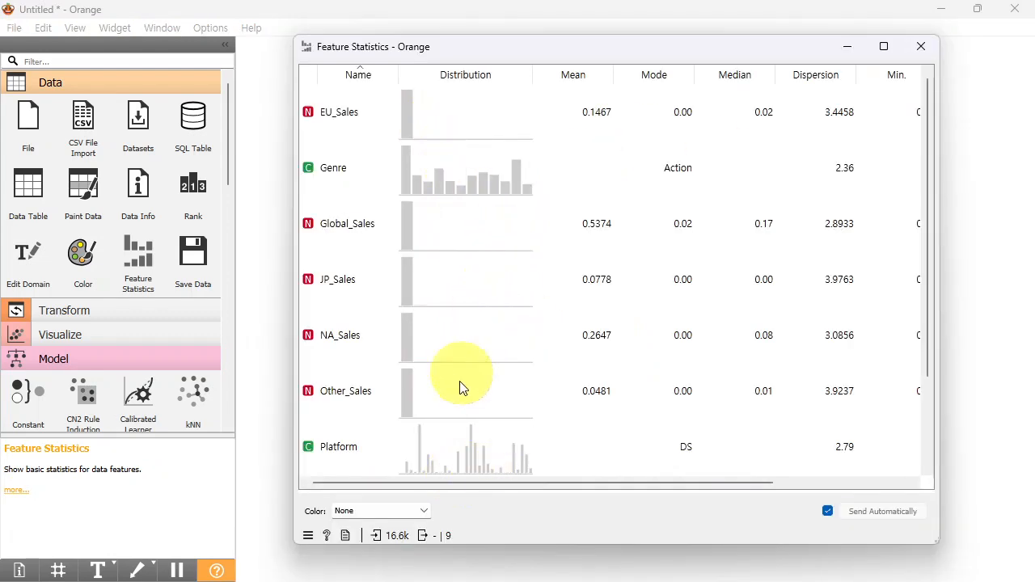
pyautogui.click(385, 515)
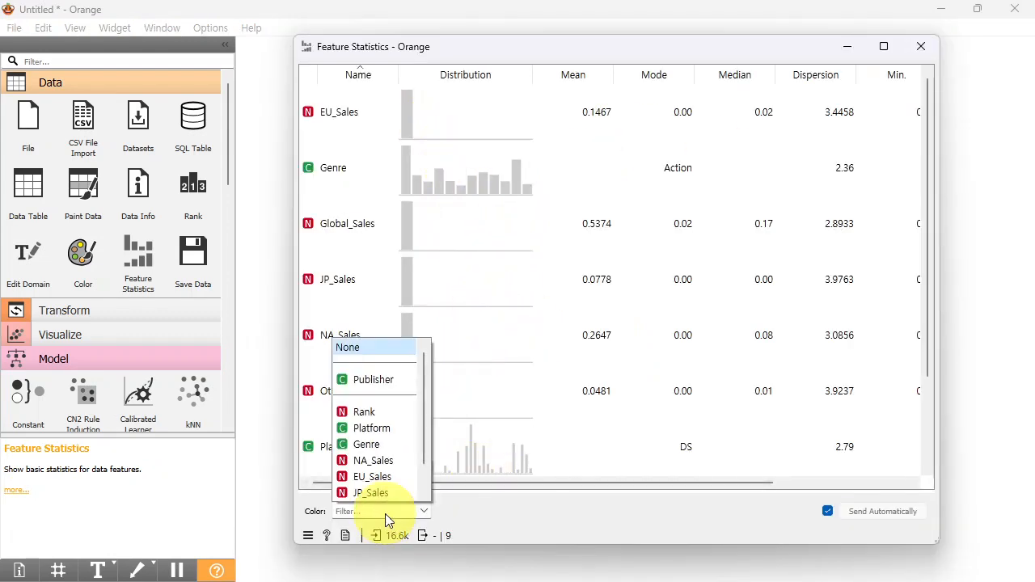
pyautogui.click(385, 455)
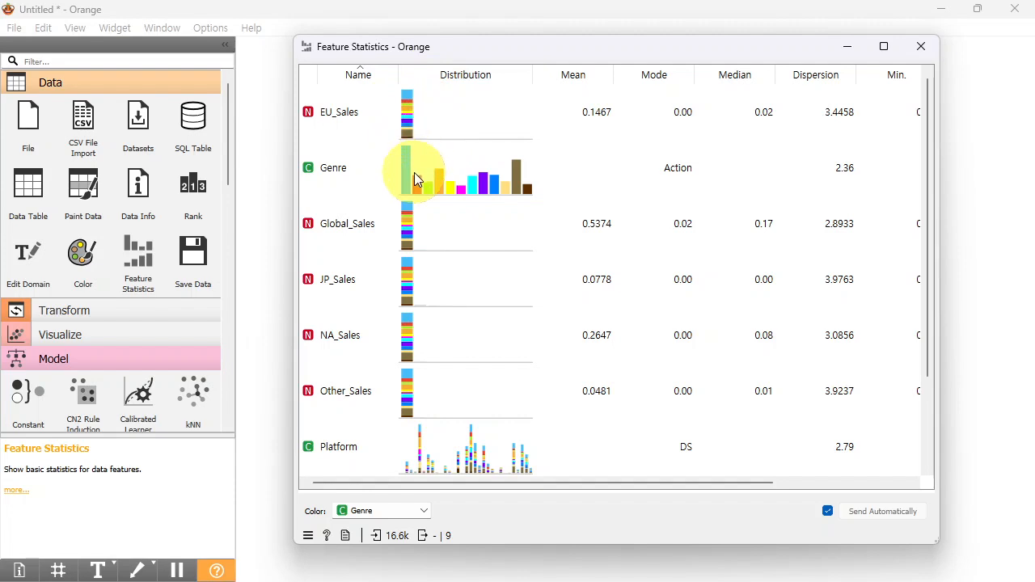
pyautogui.scroll(-2, 483, 340)
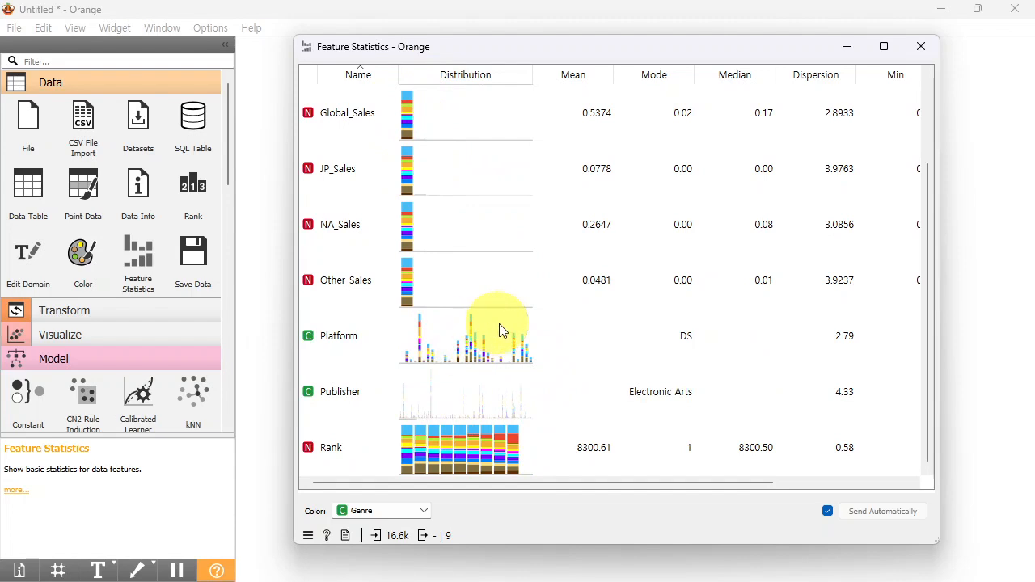
pyautogui.scroll(2, 490, 380)
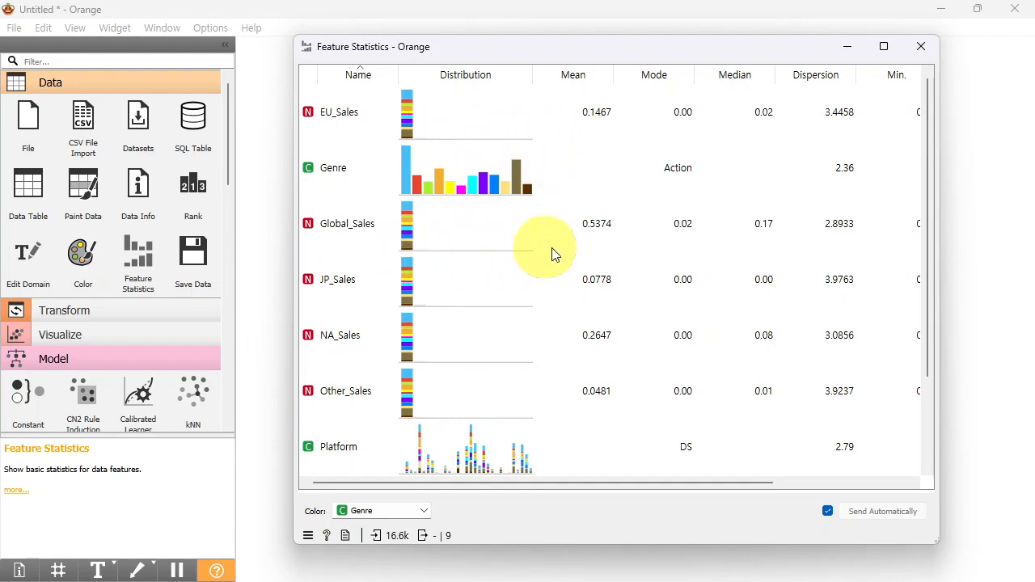
# Widen the Feature Statistics window to examine the minimum, maximum and missing values of the features, and put the window away.
pyautogui.moveTo(939, 195); pyautogui.dragTo(1010, 194)
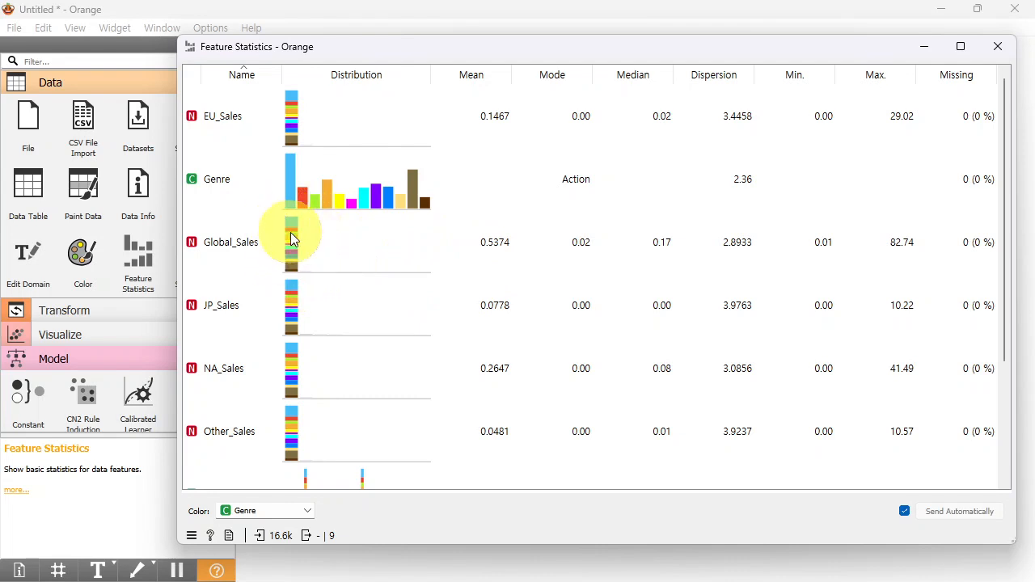
pyautogui.click(930, 51)
# Open the Data Table and sort its rows by Global_Sales in descending order.
pyautogui.doubleClick(487, 254)
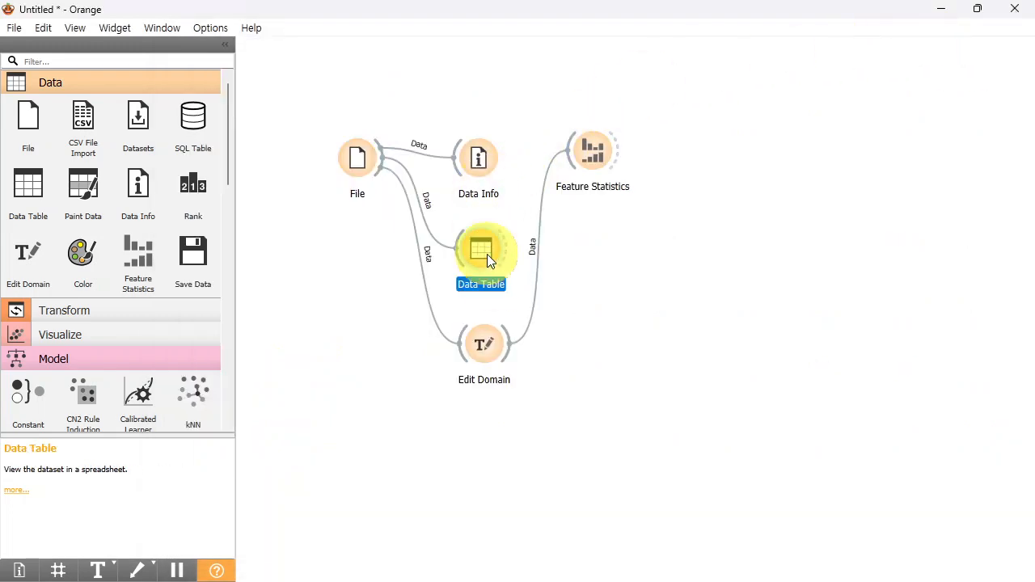
pyautogui.moveTo(785, 53); pyautogui.dragTo(705, 46)
pyautogui.moveTo(612, 511); pyautogui.dragTo(814, 506)
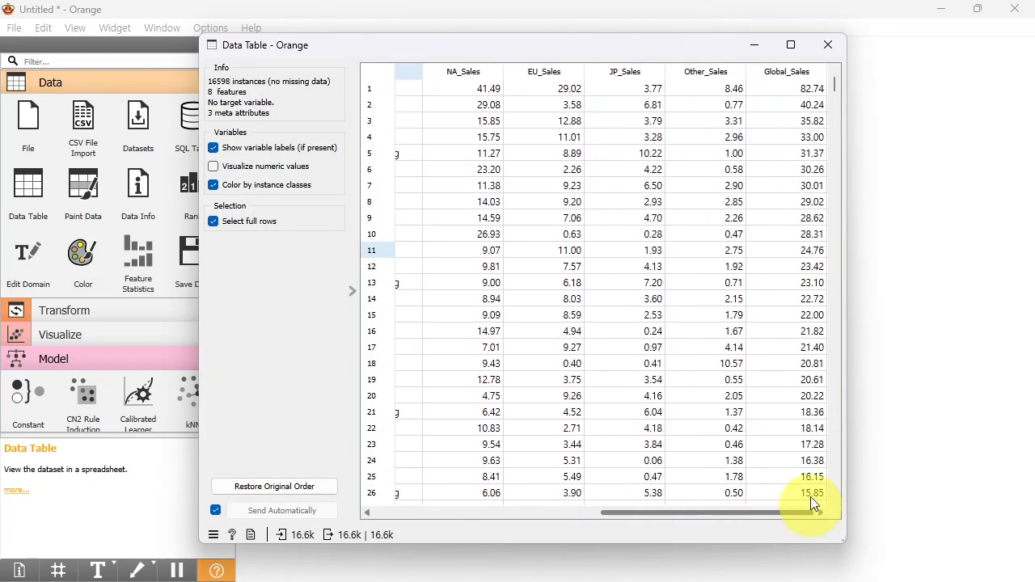
pyautogui.click(797, 76)
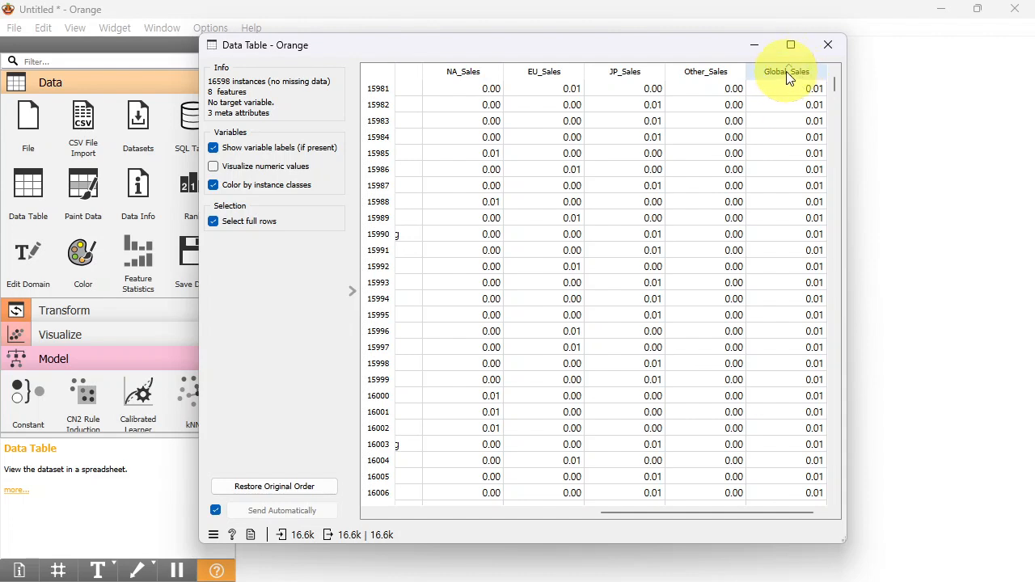
pyautogui.click(786, 71)
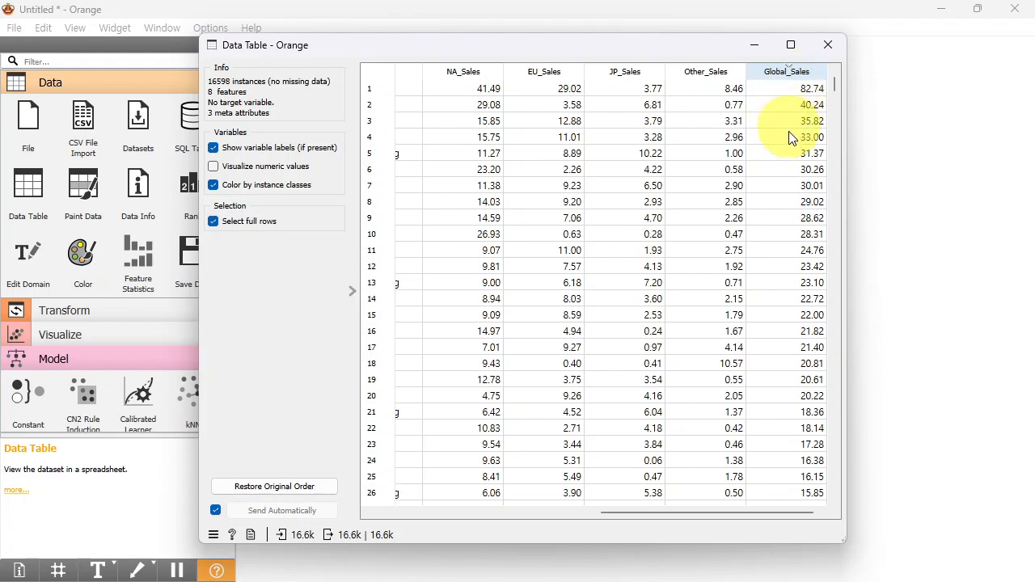
# Find the first row with Global_Sales of 1.00 in the sorted table, select it and close the table.
pyautogui.scroll(-5, 781, 409)
pyautogui.scroll(-3, 780, 408)
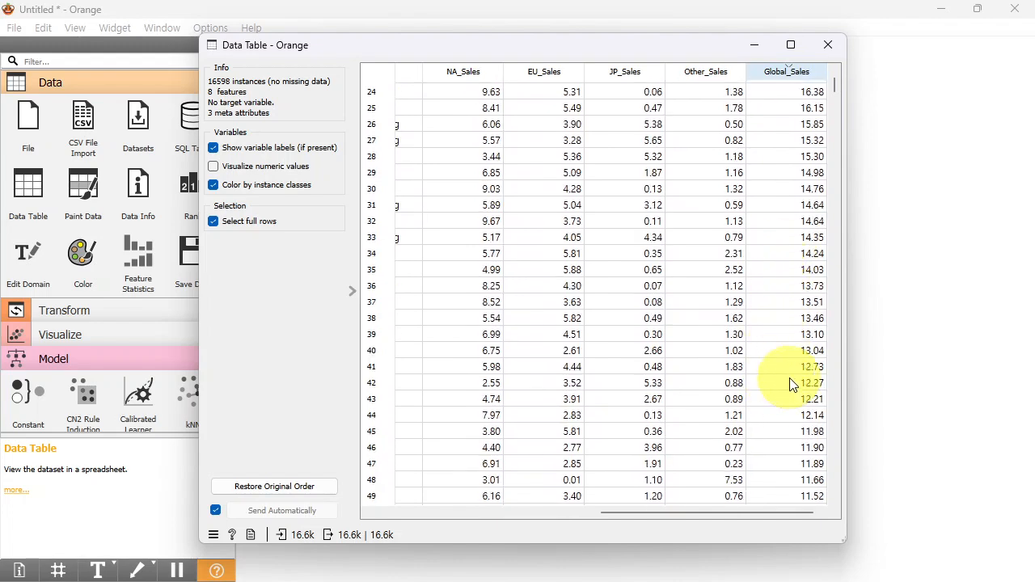
pyautogui.scroll(-20, 794, 388)
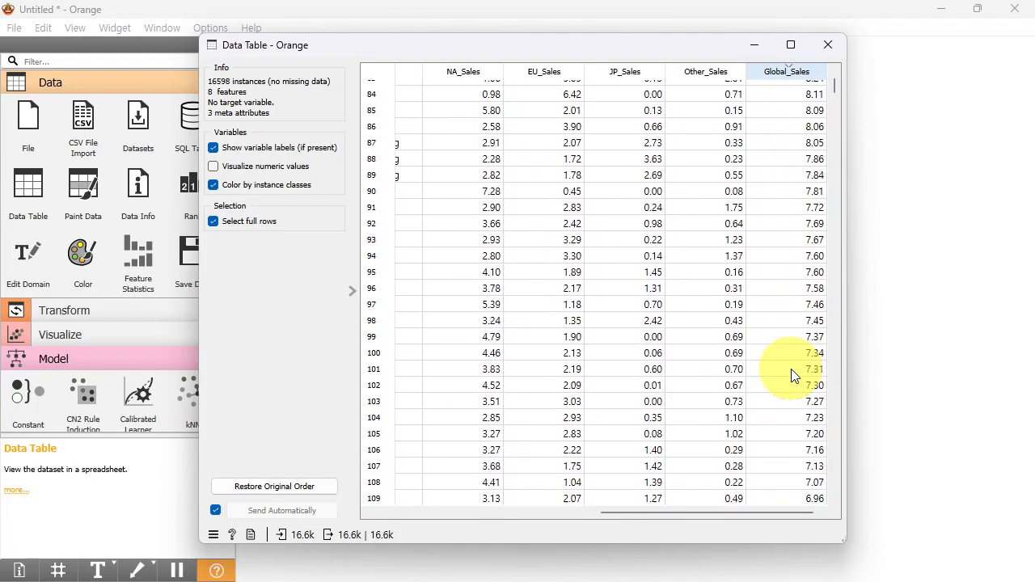
pyautogui.scroll(-20, 792, 376)
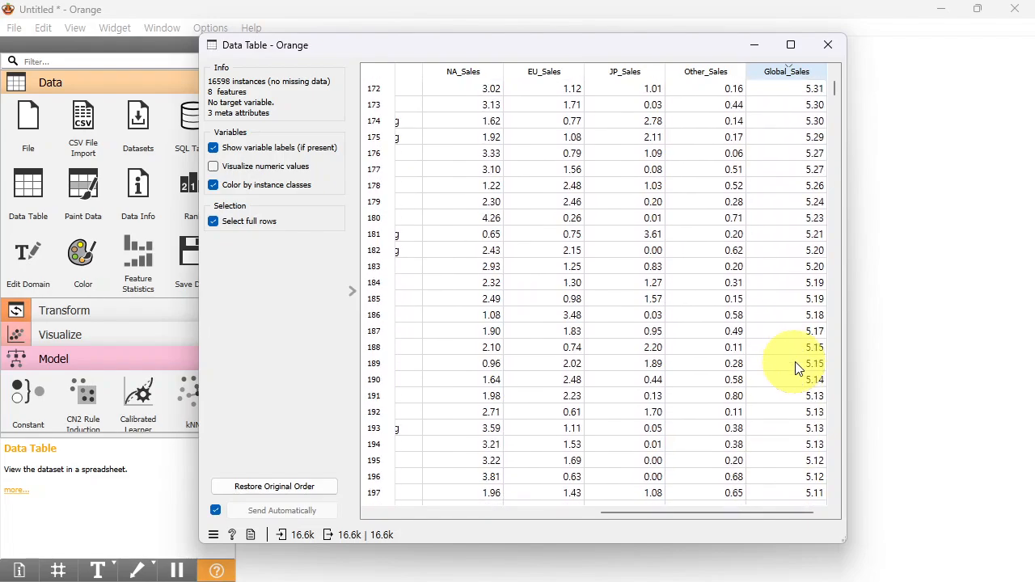
pyautogui.scroll(-20, 800, 281)
pyautogui.click(806, 304)
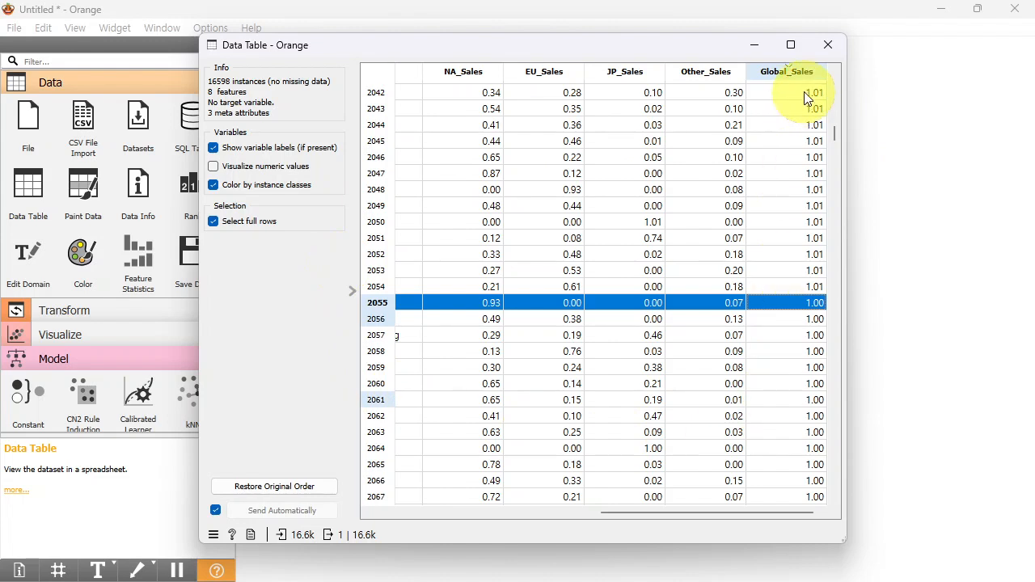
pyautogui.click(827, 46)
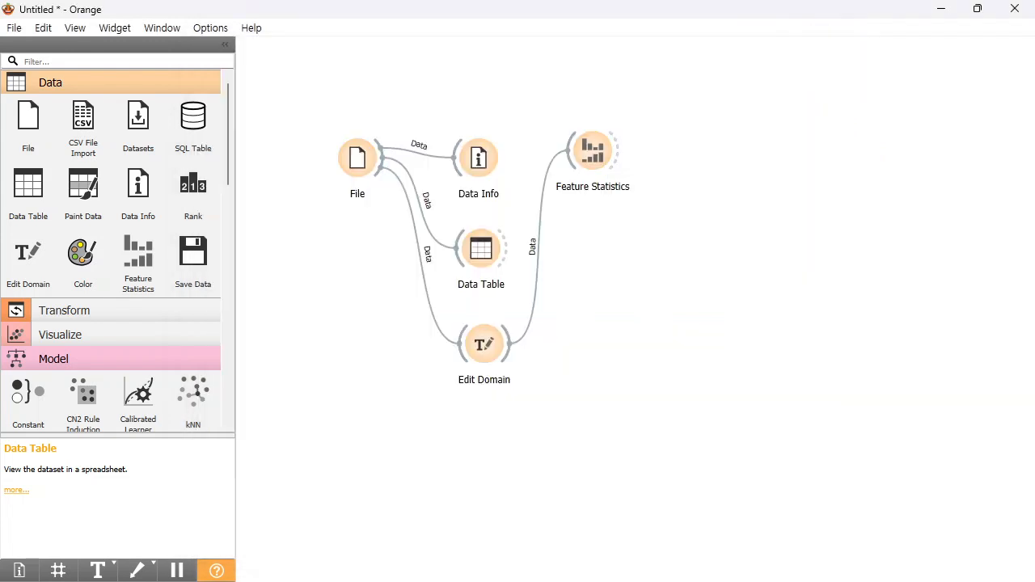
# Add a Distributions widget below Feature Statistics and connect Edit Domain's output to it.
pyautogui.click(93, 337)
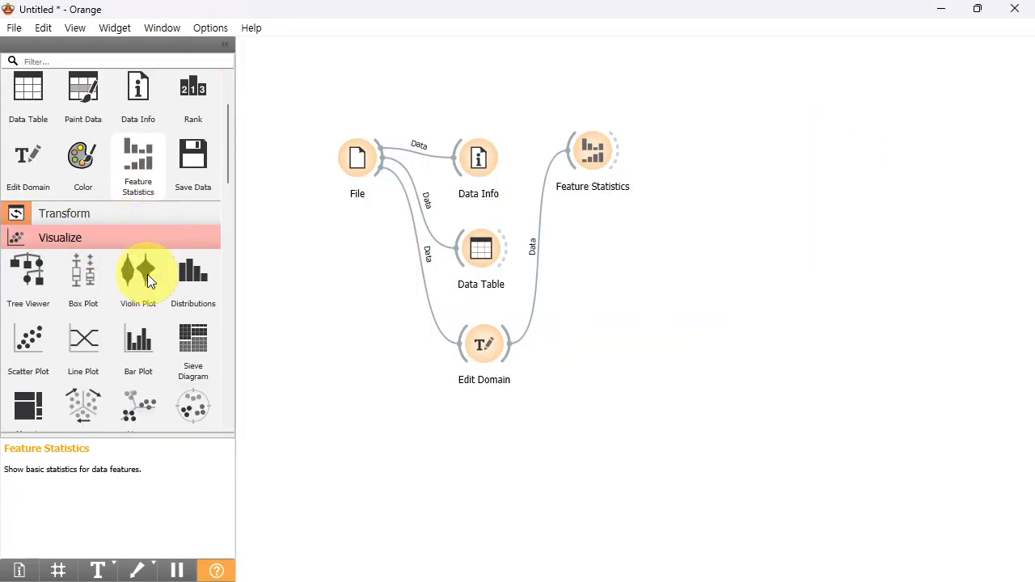
pyautogui.scroll(-1, 147, 274)
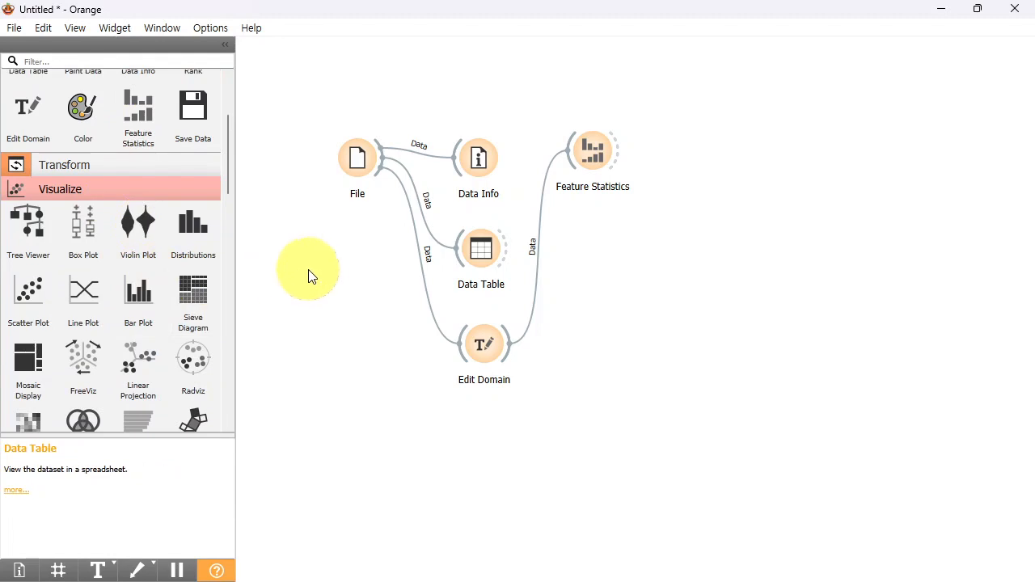
pyautogui.click(197, 250)
pyautogui.moveTo(708, 153); pyautogui.dragTo(593, 273)
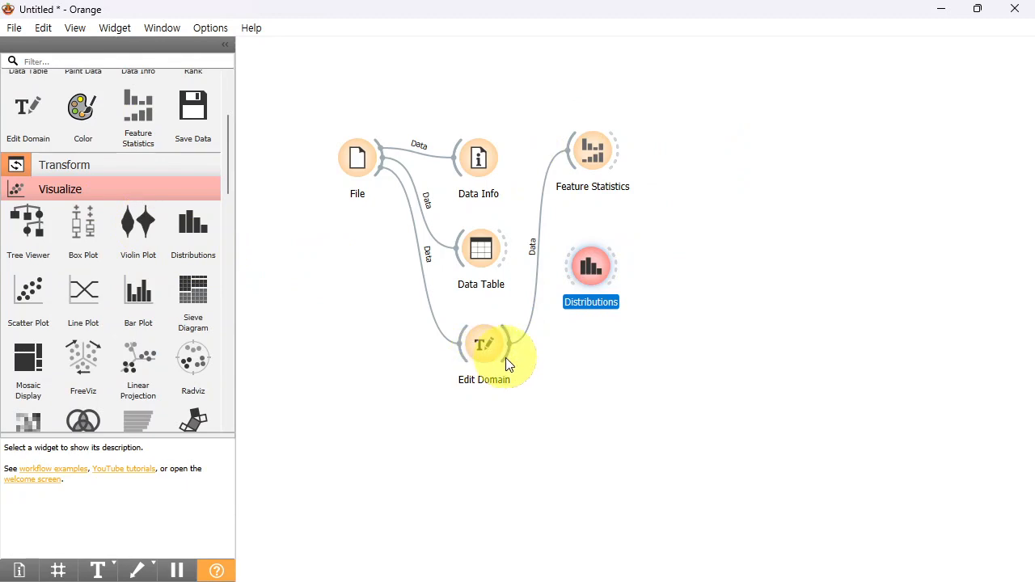
pyautogui.moveTo(506, 356); pyautogui.dragTo(582, 276)
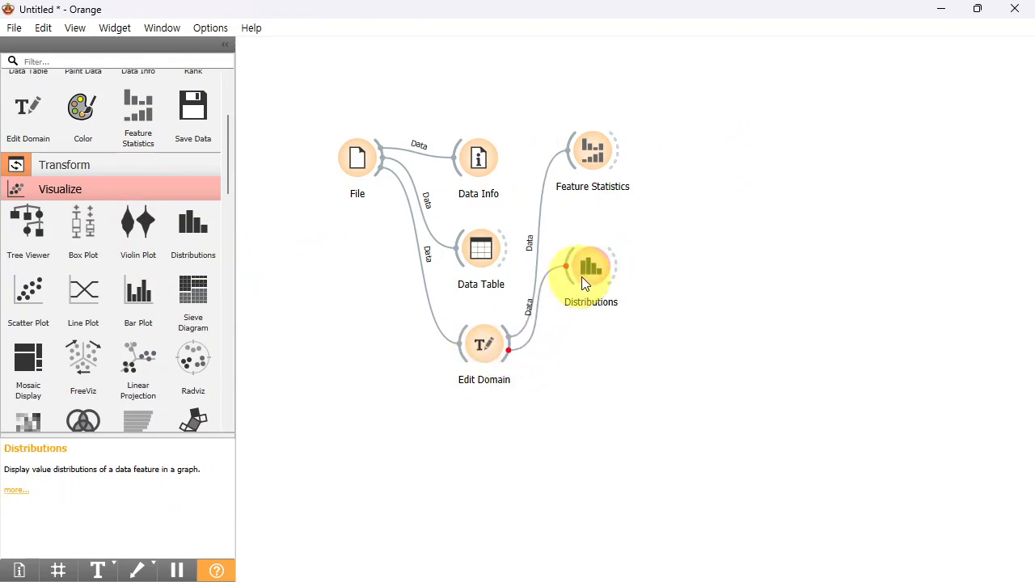
# In Distributions, show the Genre variable split by Genre and sort its categories by frequency.
pyautogui.click(594, 273)
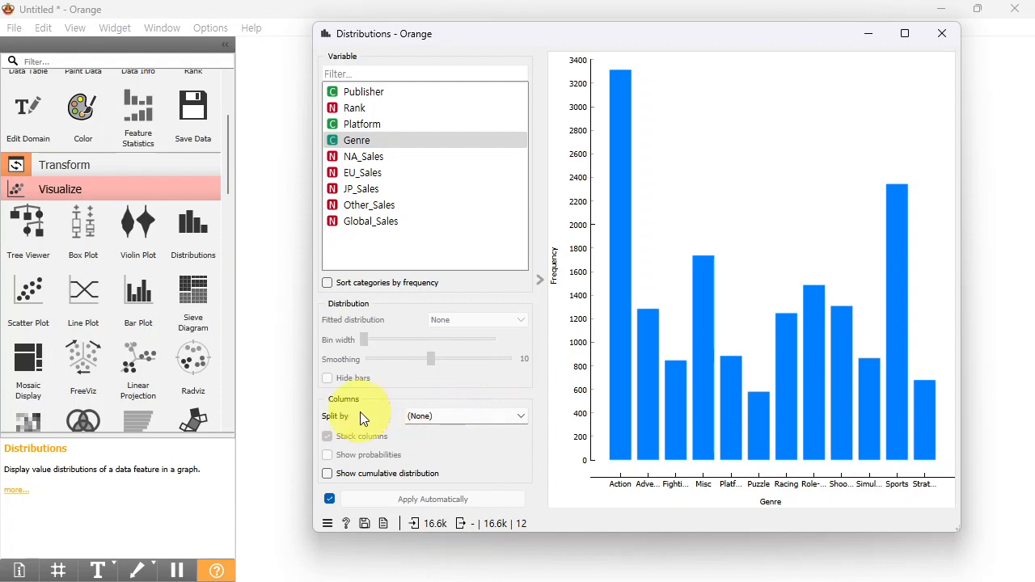
pyautogui.click(427, 417)
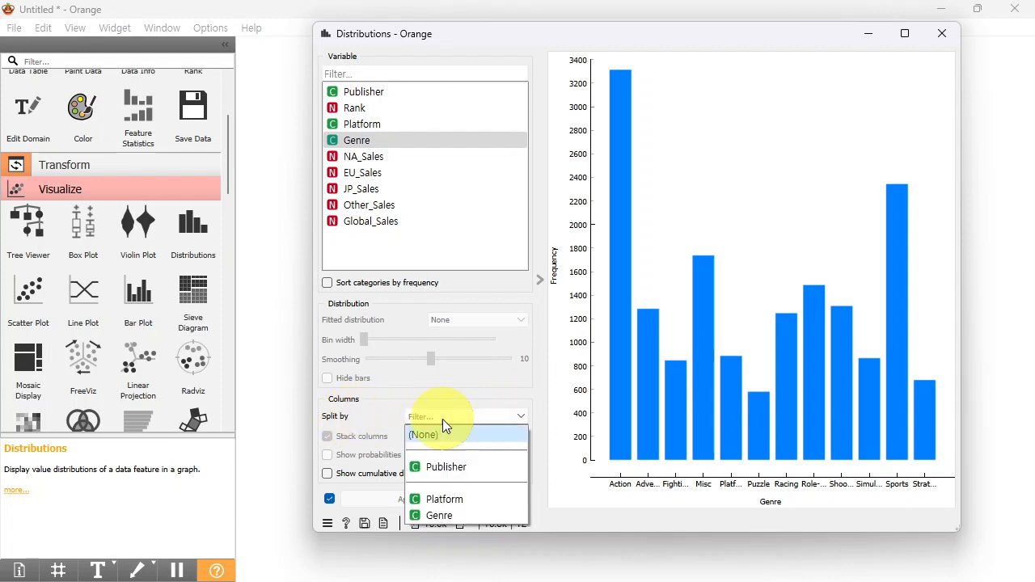
pyautogui.click(443, 516)
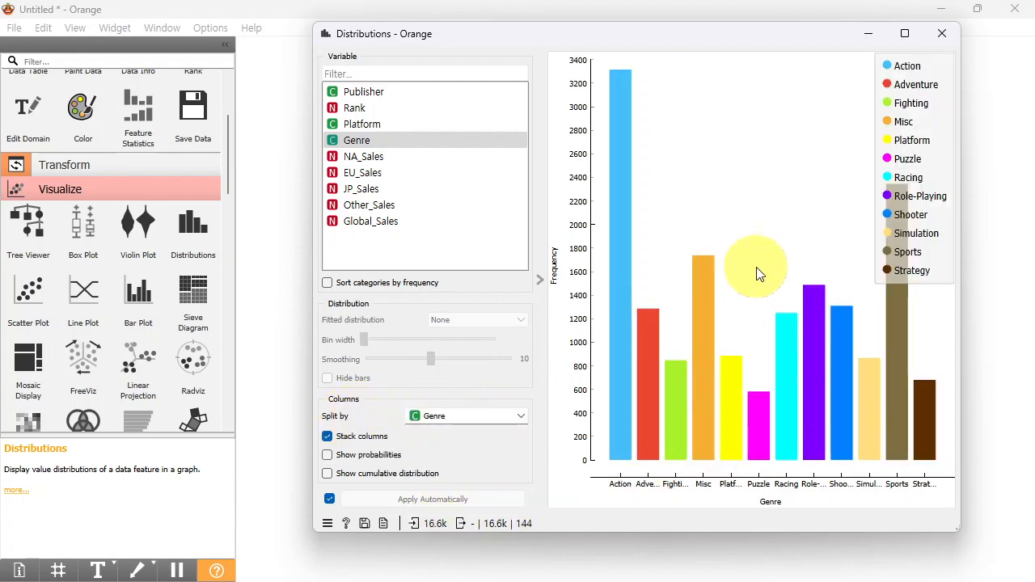
pyautogui.click(615, 215)
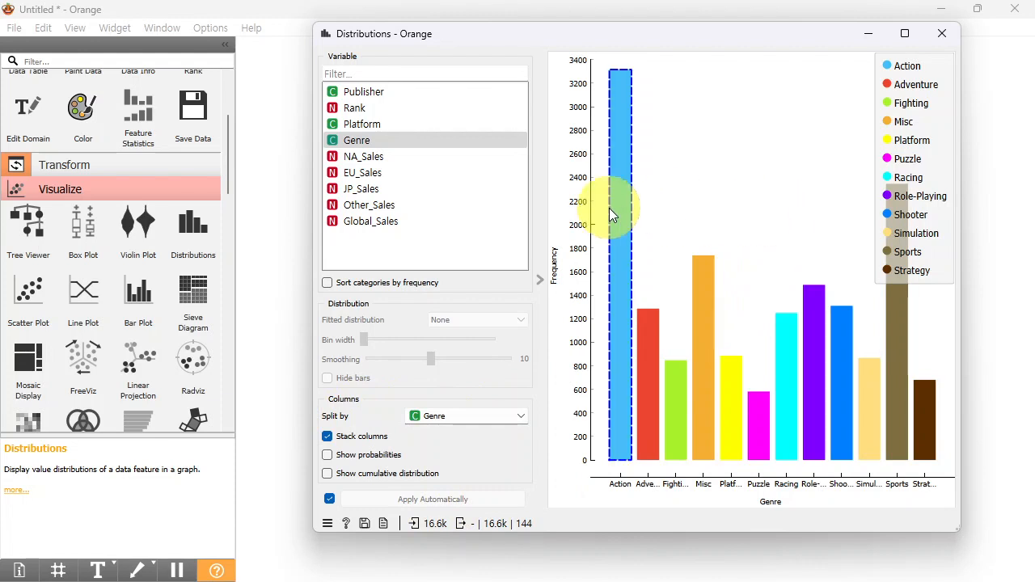
pyautogui.click(883, 398)
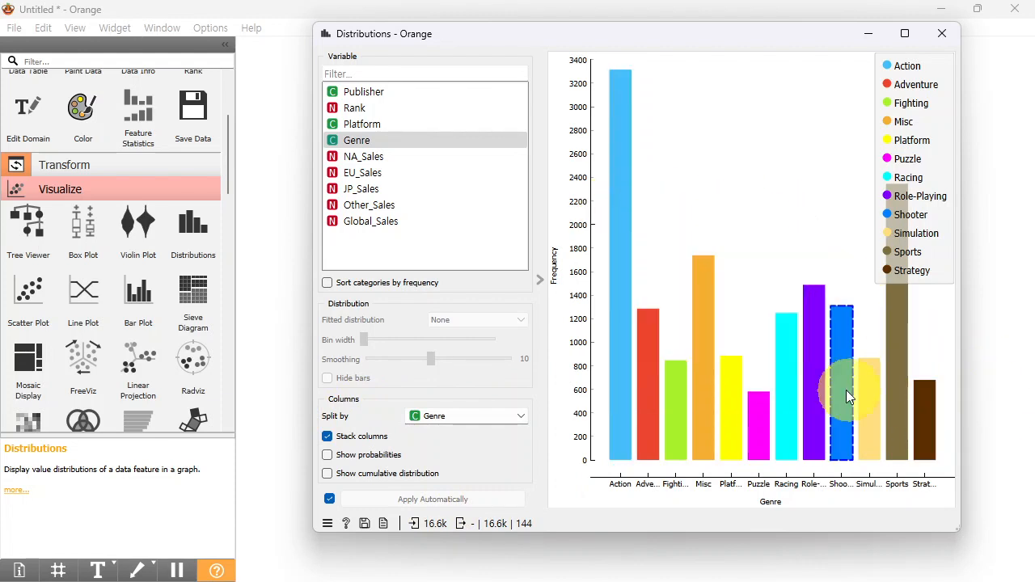
pyautogui.click(327, 284)
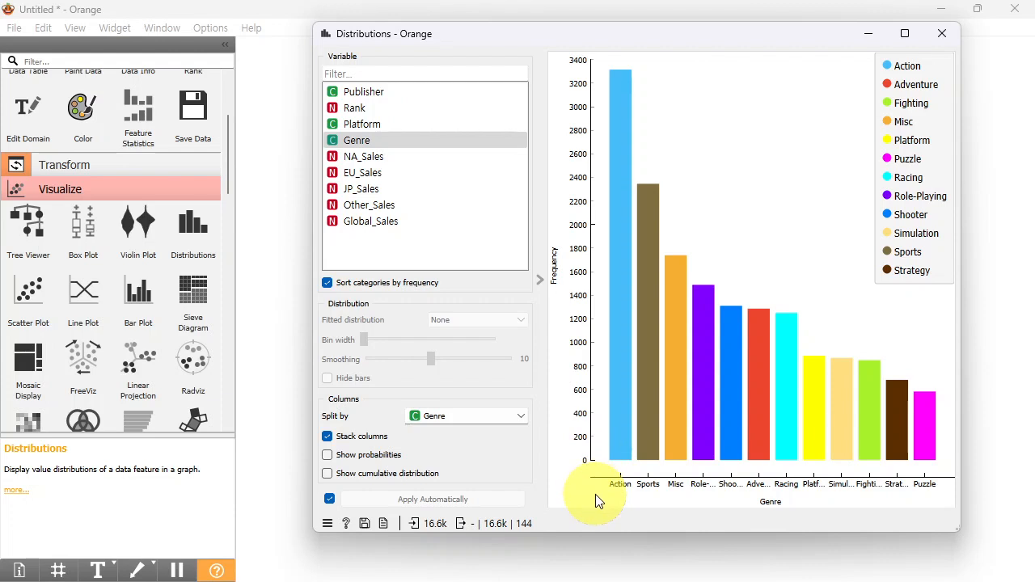
# Examine the counts and percentages of individual genre bars, including Action, Puzzle and Racing.
pyautogui.click(616, 414)
pyautogui.click(606, 401)
pyautogui.click(621, 462)
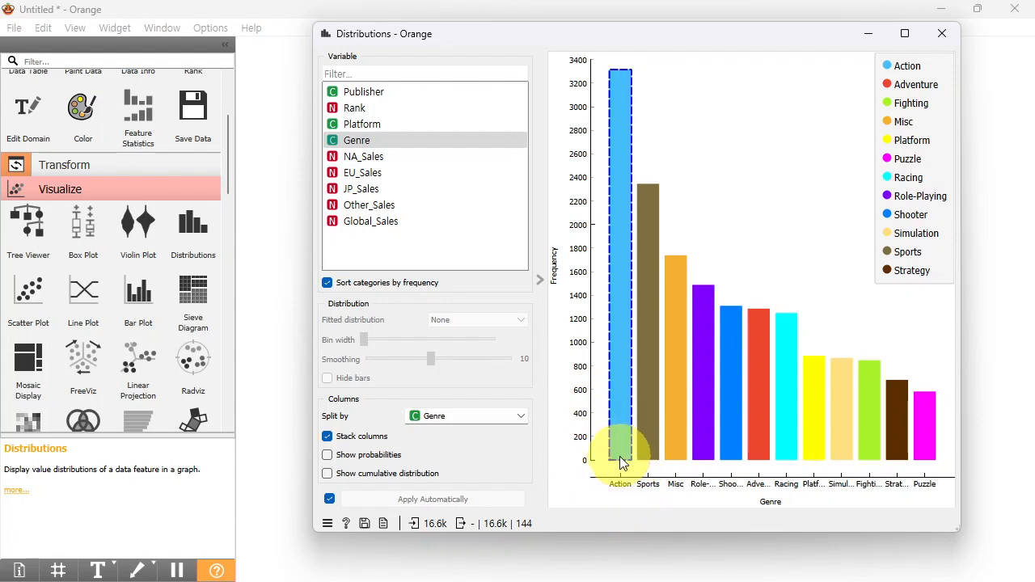
pyautogui.click(615, 460)
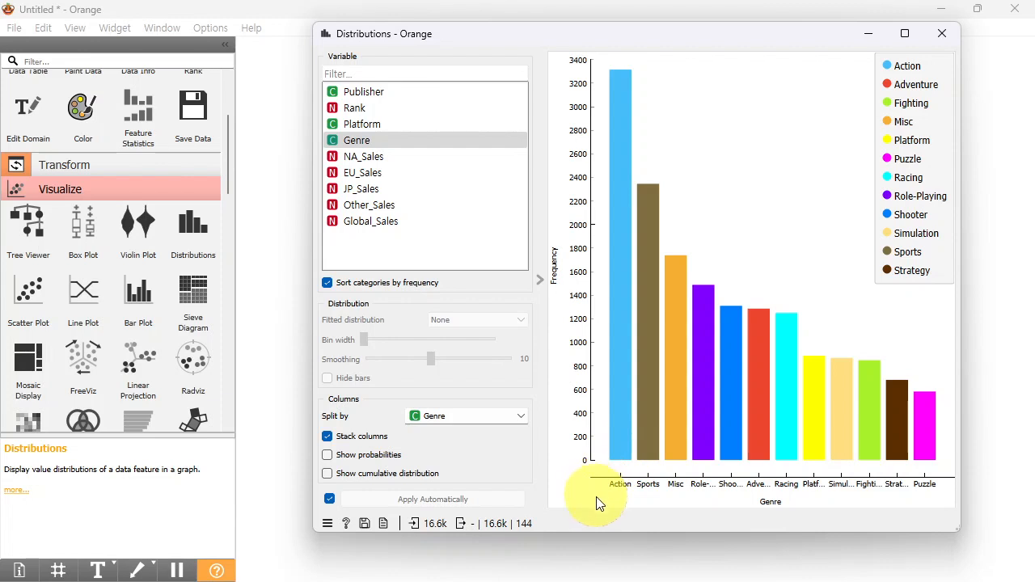
pyautogui.click(630, 374)
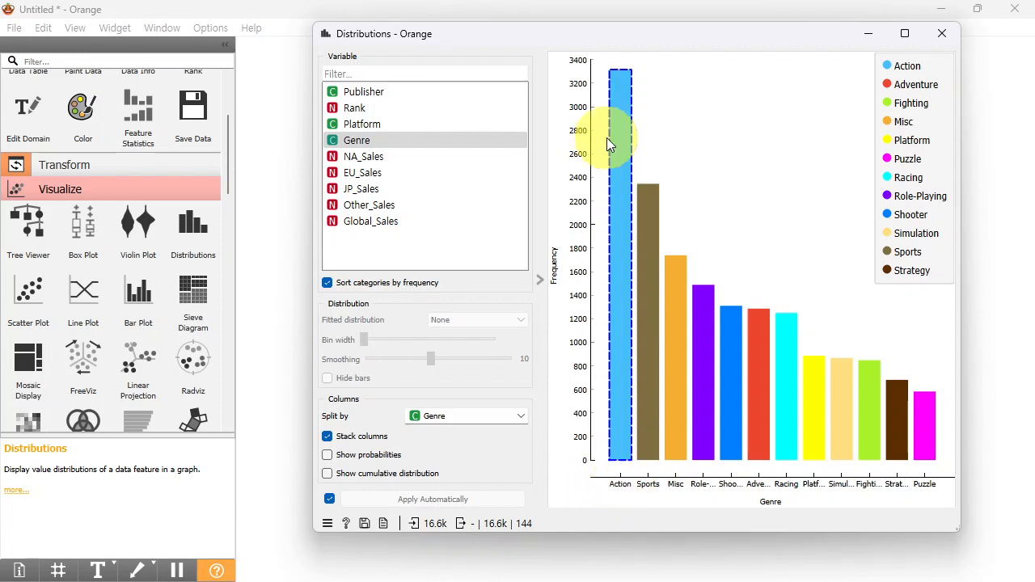
pyautogui.moveTo(617, 134)
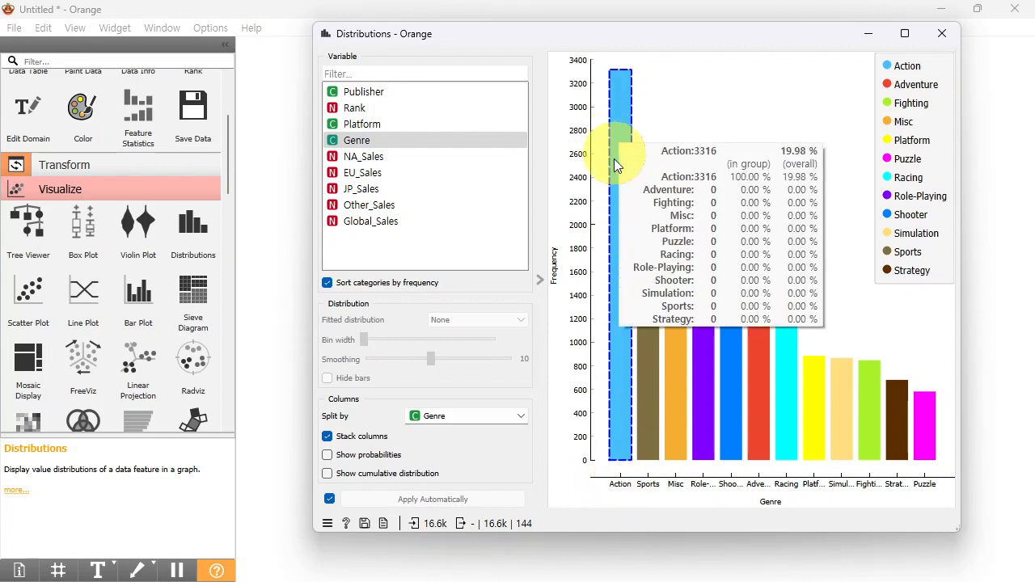
pyautogui.moveTo(656, 429)
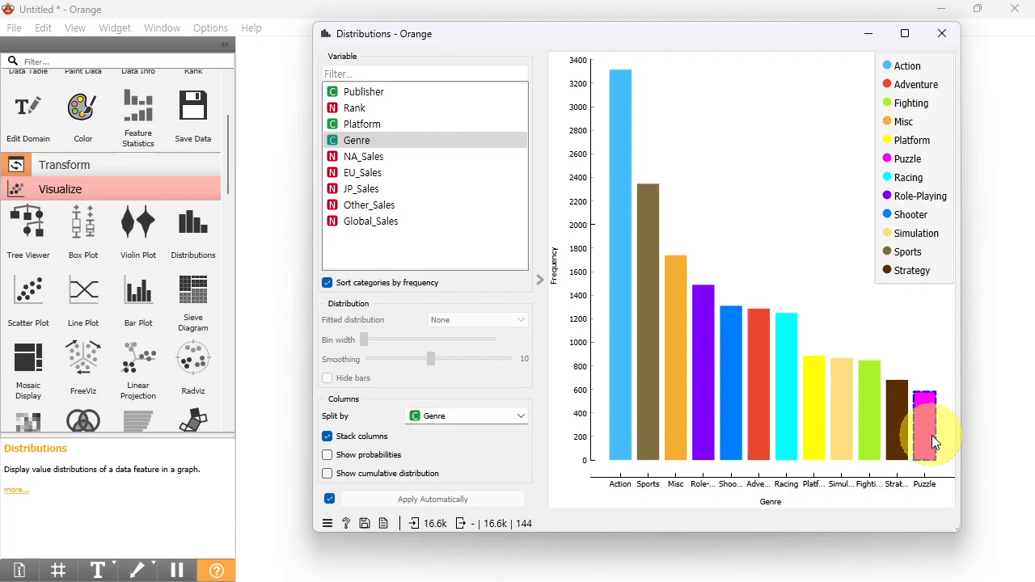
pyautogui.moveTo(786, 404)
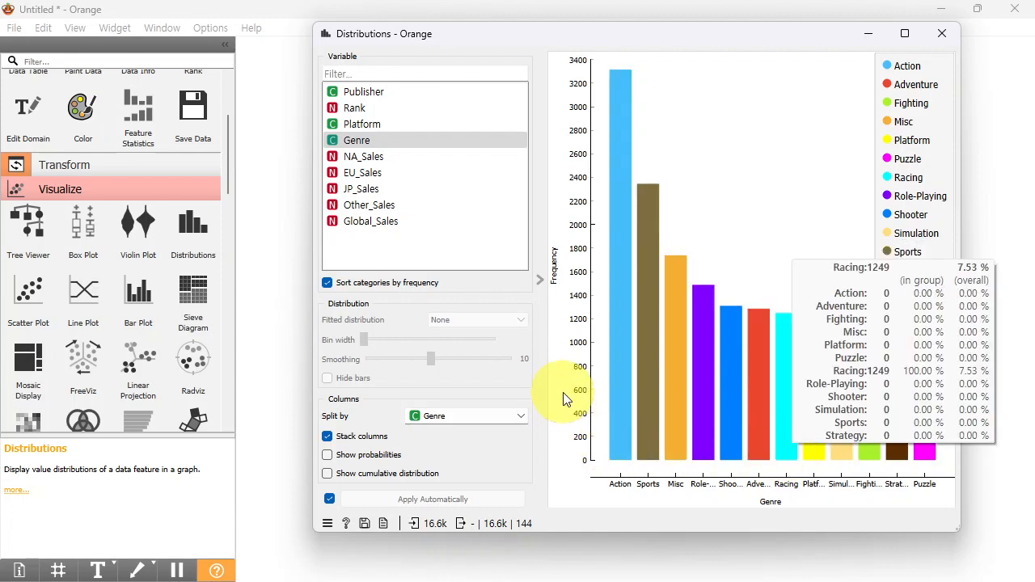
# Show the Platform distribution split by Genre in a wider window and examine platform bars such as DS, Wii and GBA.
pyautogui.click(377, 125)
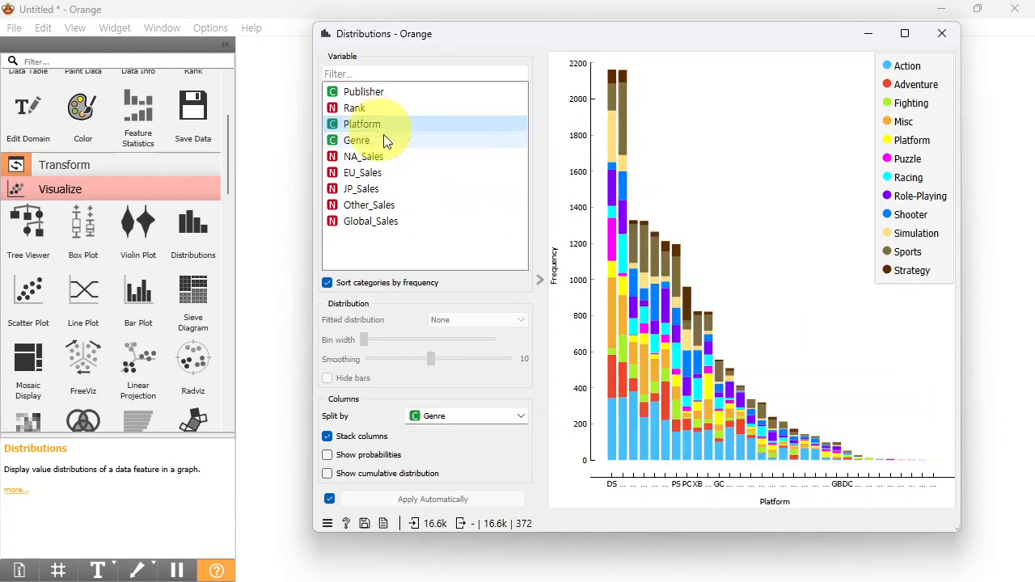
pyautogui.moveTo(960, 330); pyautogui.dragTo(1016, 330)
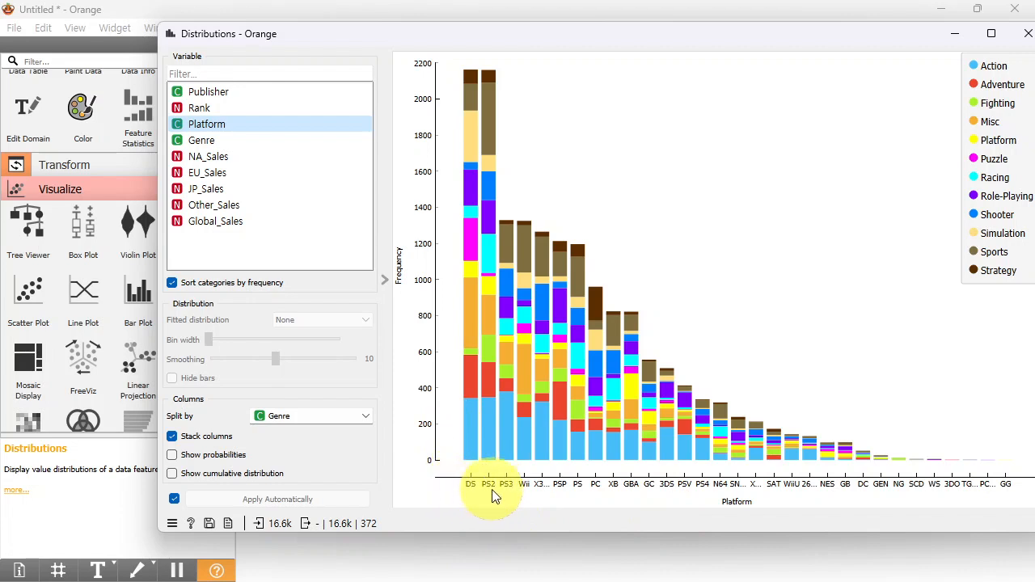
pyautogui.click(465, 267)
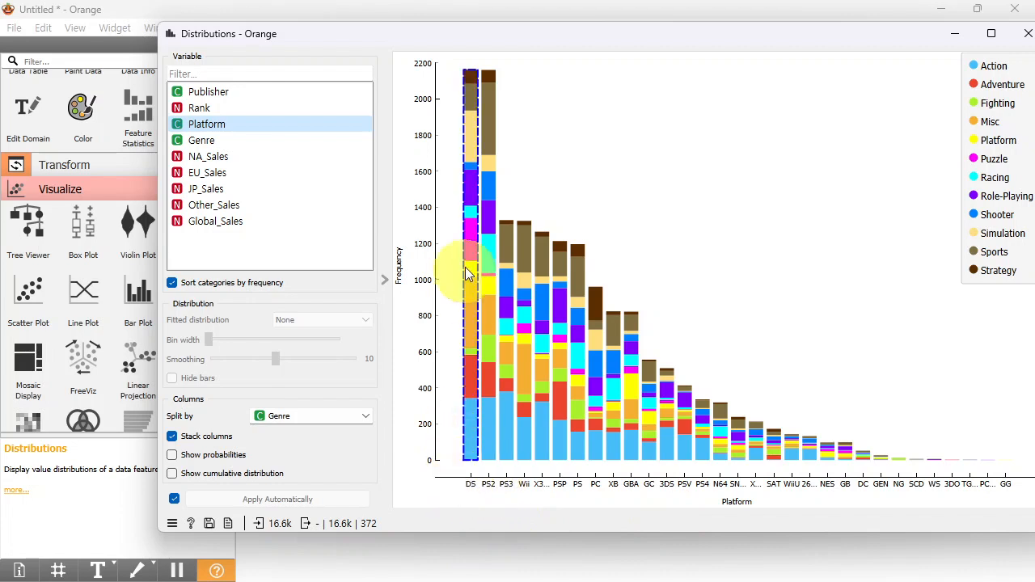
pyautogui.click(459, 106)
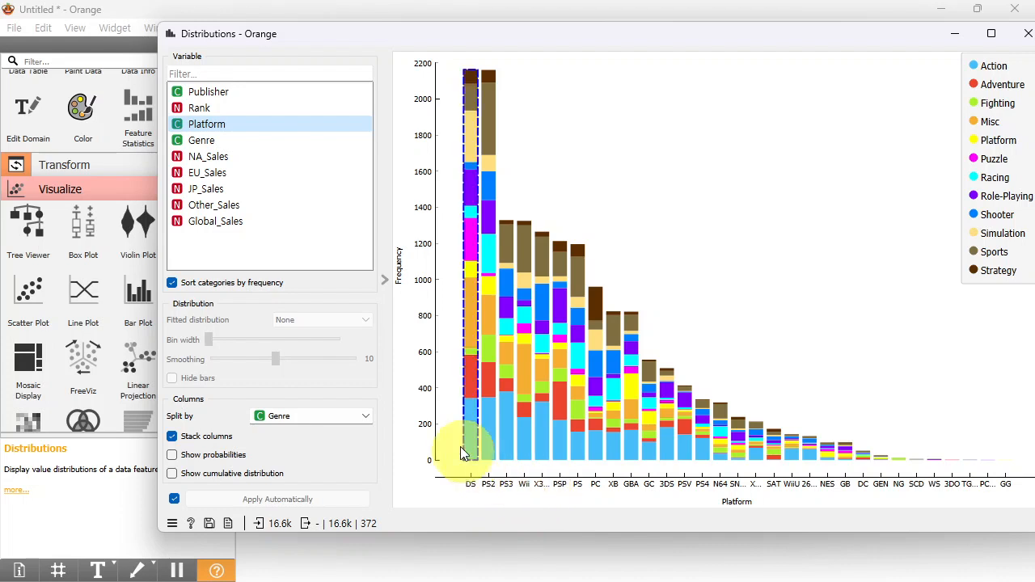
pyautogui.click(524, 413)
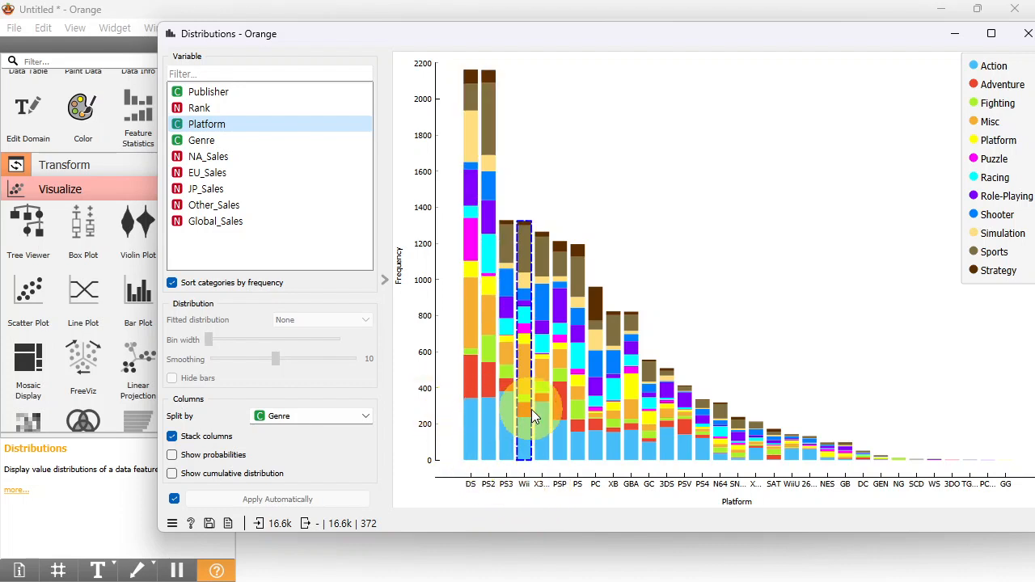
pyautogui.click(539, 455)
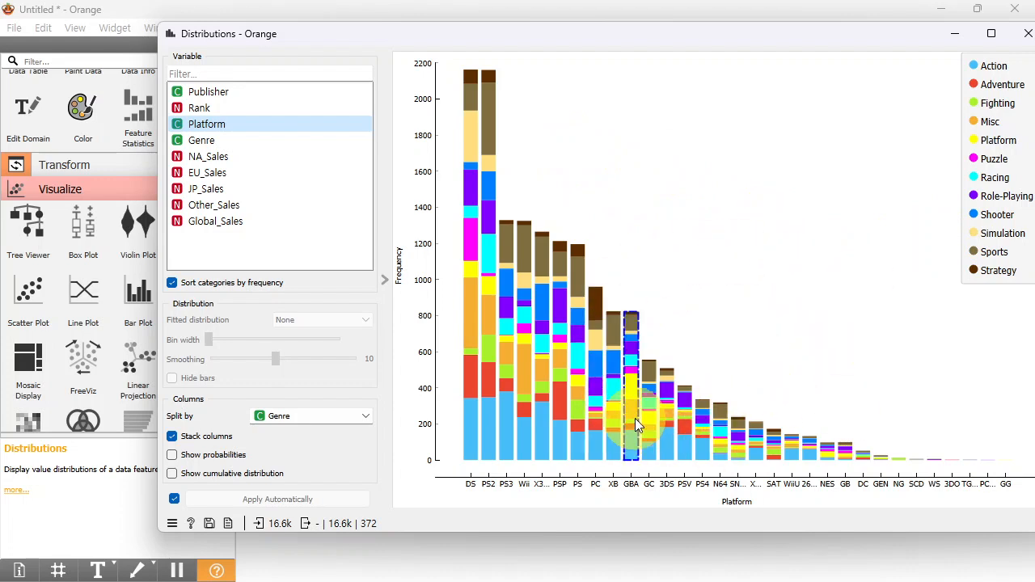
# Set the distribution variable to Genre and split its columns by Platform.
pyautogui.click(194, 142)
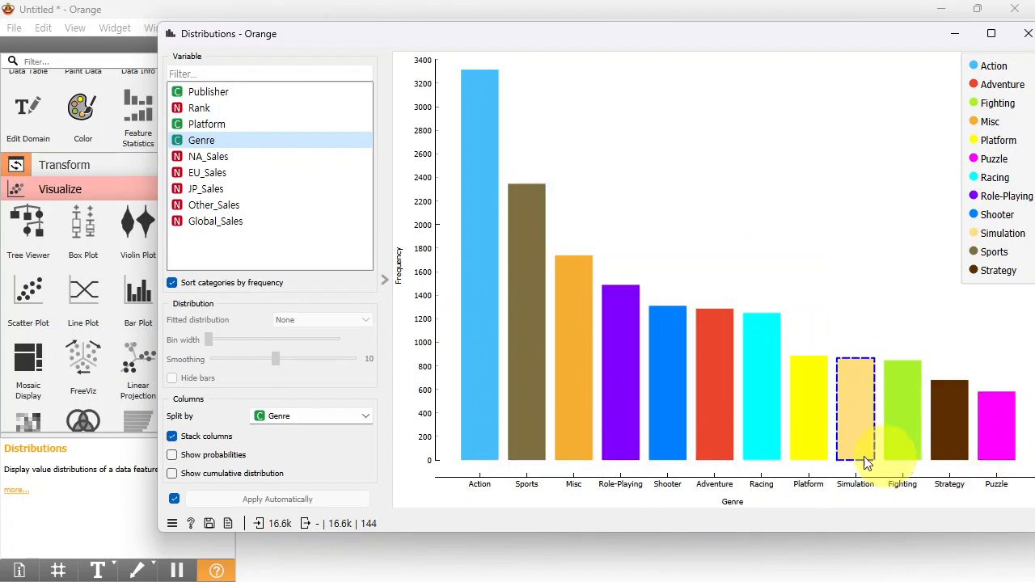
pyautogui.click(272, 419)
pyautogui.click(288, 497)
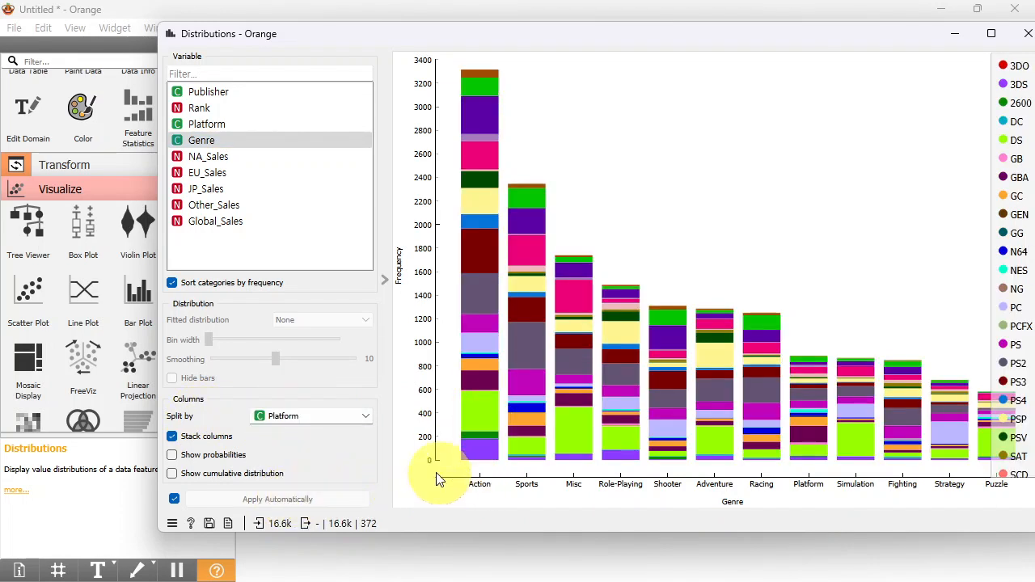
pyautogui.click(457, 463)
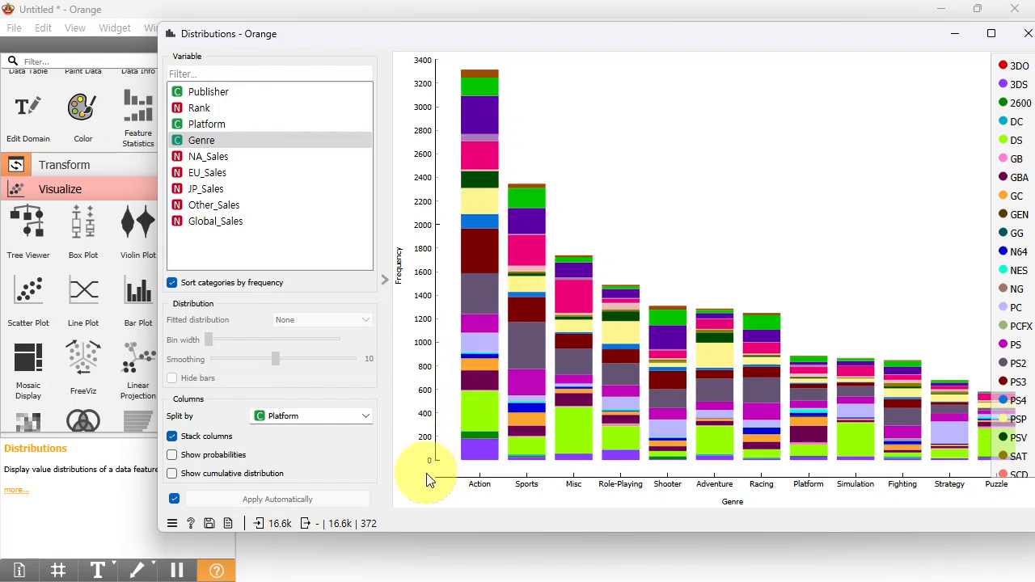
# Close the distribution view, add a Box Plot widget below Distributions, and open it with data linked from Edit Domain.
pyautogui.doubleClick(1028, 33)
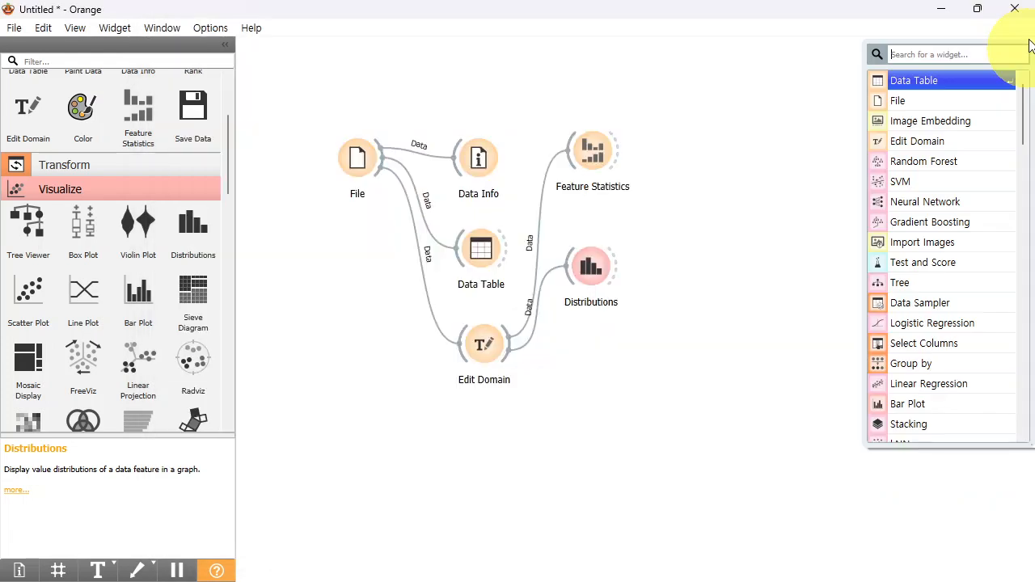
pyautogui.click(697, 133)
pyautogui.moveTo(93, 245); pyautogui.dragTo(587, 354)
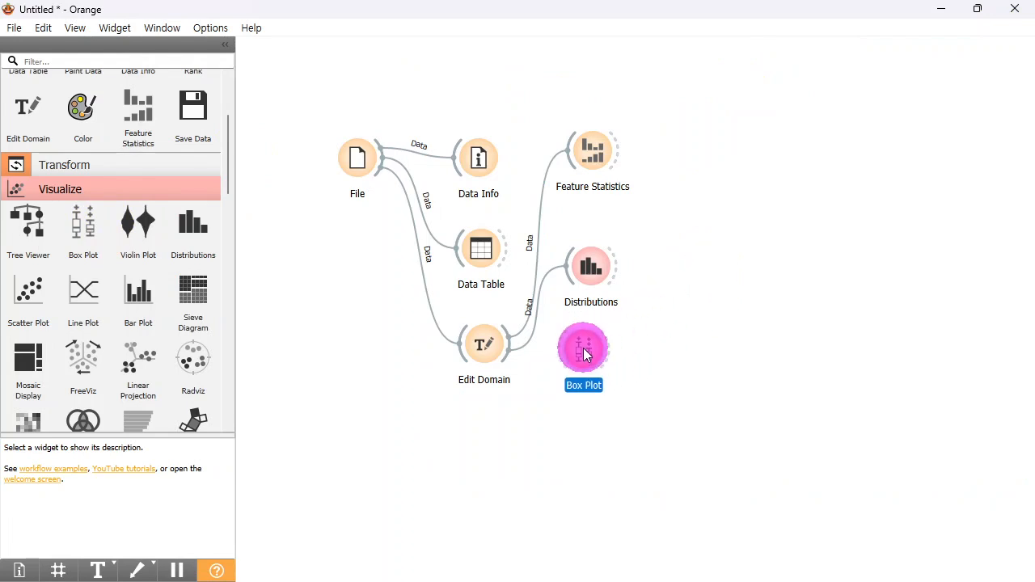
pyautogui.moveTo(507, 363); pyautogui.dragTo(591, 352)
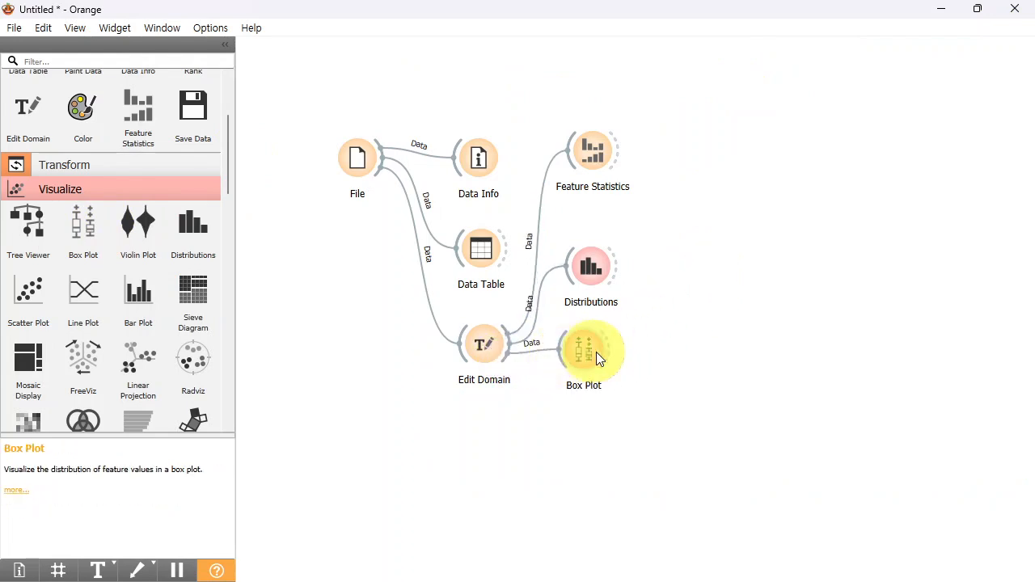
pyautogui.doubleClick(588, 356)
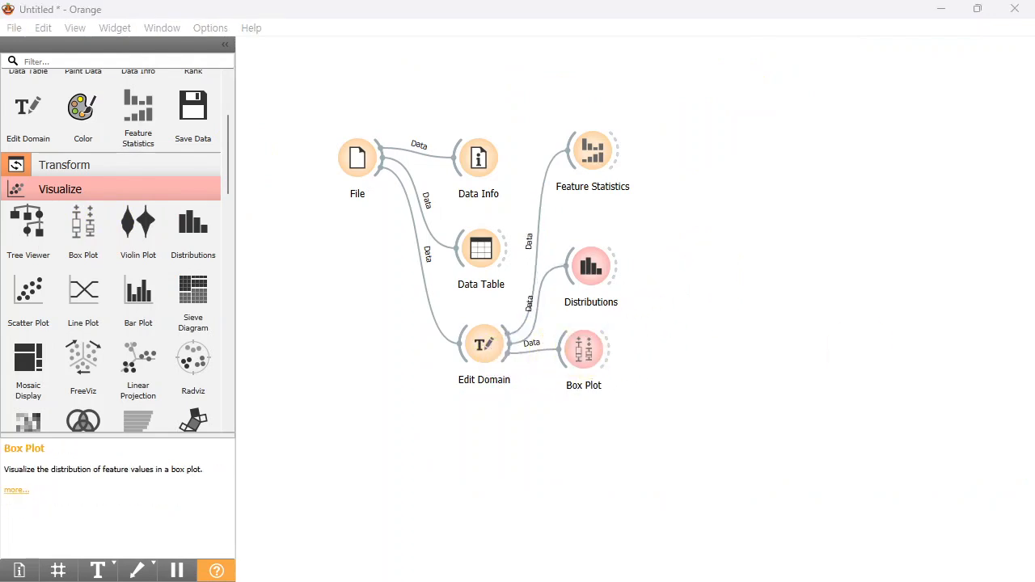
# Examine the Global_Sales box plots for every genre, comparing means, medians and spread from Adventure through Platform.
pyautogui.scroll(-5, 706, 260)
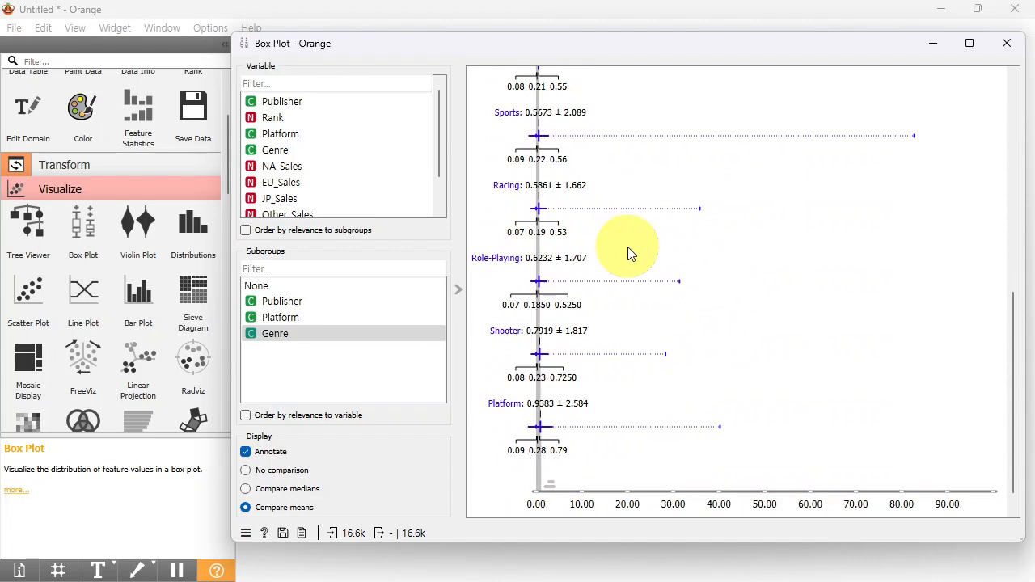
pyautogui.scroll(6, 630, 261)
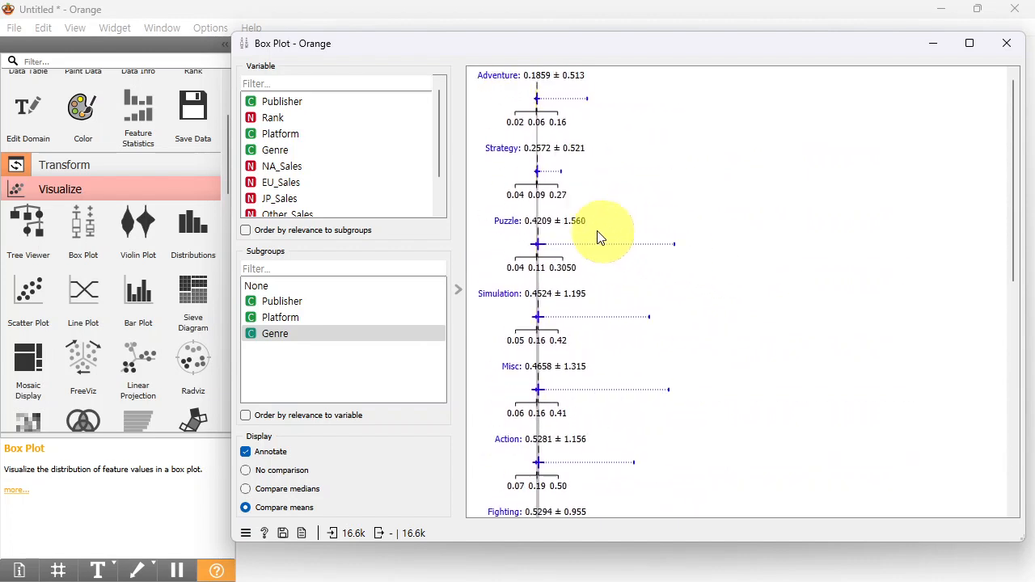
pyautogui.scroll(-1, 306, 182)
pyautogui.click(301, 199)
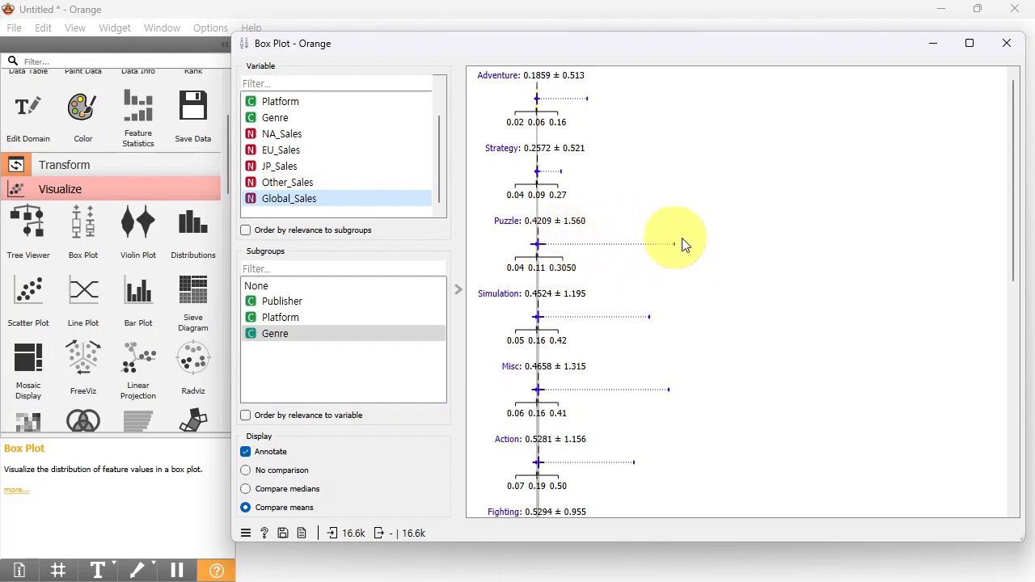
pyautogui.scroll(-3, 723, 243)
pyautogui.scroll(-1, 723, 242)
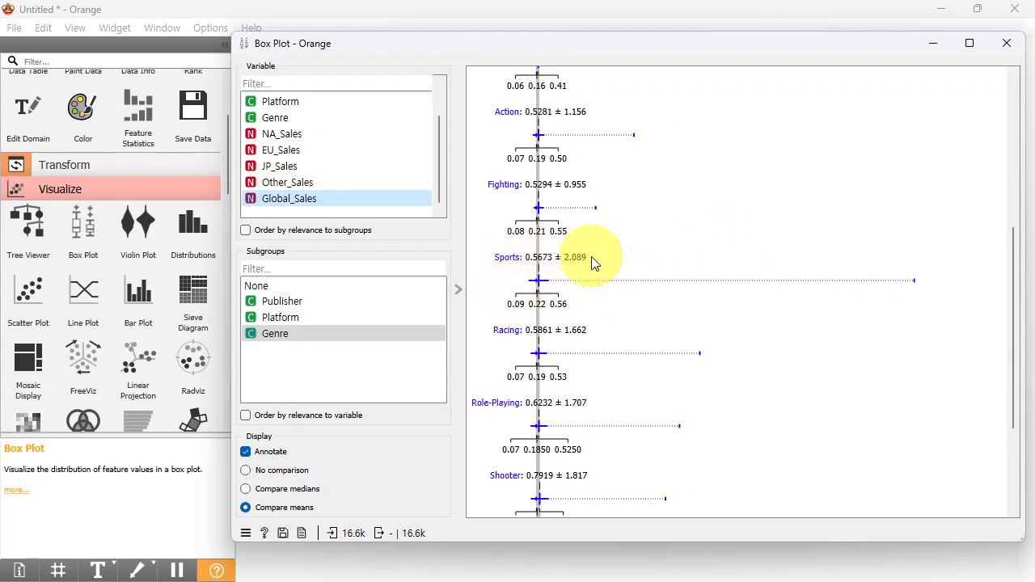
pyautogui.scroll(-3, 593, 263)
# Group the Global_Sales box plots by Platform, examine platforms such as Wii, N64 and PS3, and close the plot.
pyautogui.click(283, 318)
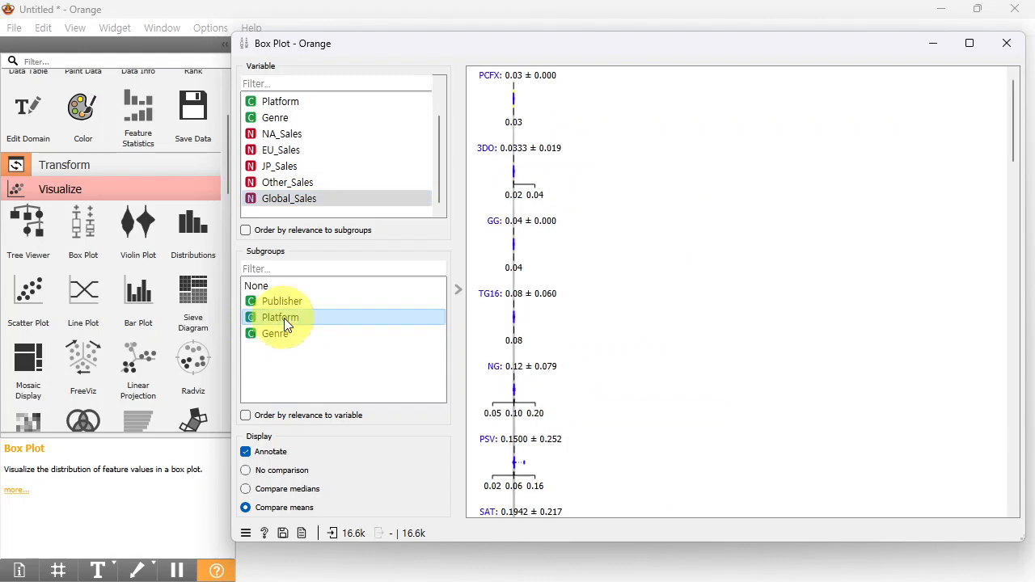
pyautogui.scroll(-8, 652, 287)
pyautogui.scroll(-10, 652, 289)
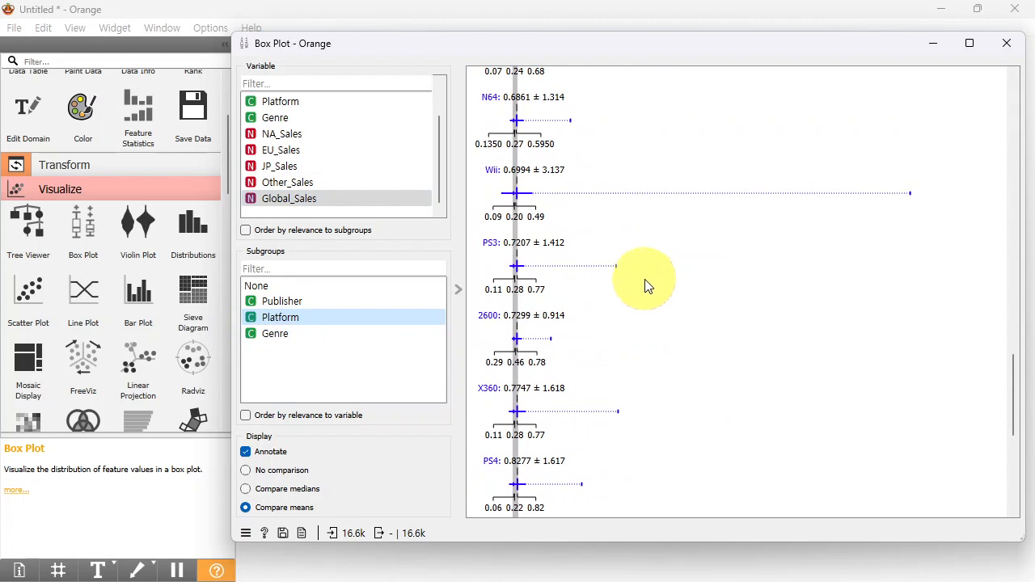
pyautogui.scroll(1, 566, 230)
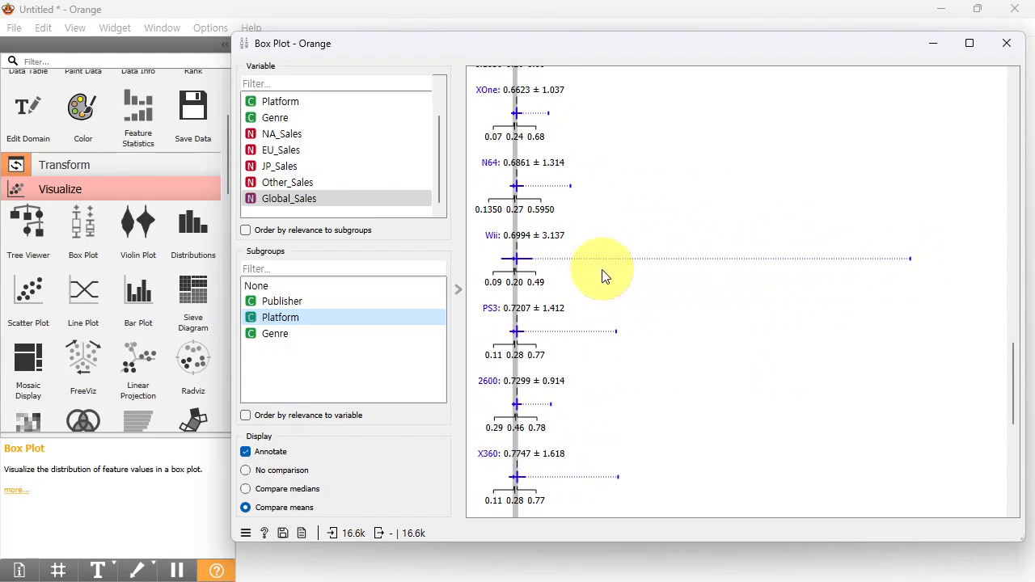
pyautogui.scroll(-6, 761, 277)
pyautogui.scroll(10, 760, 277)
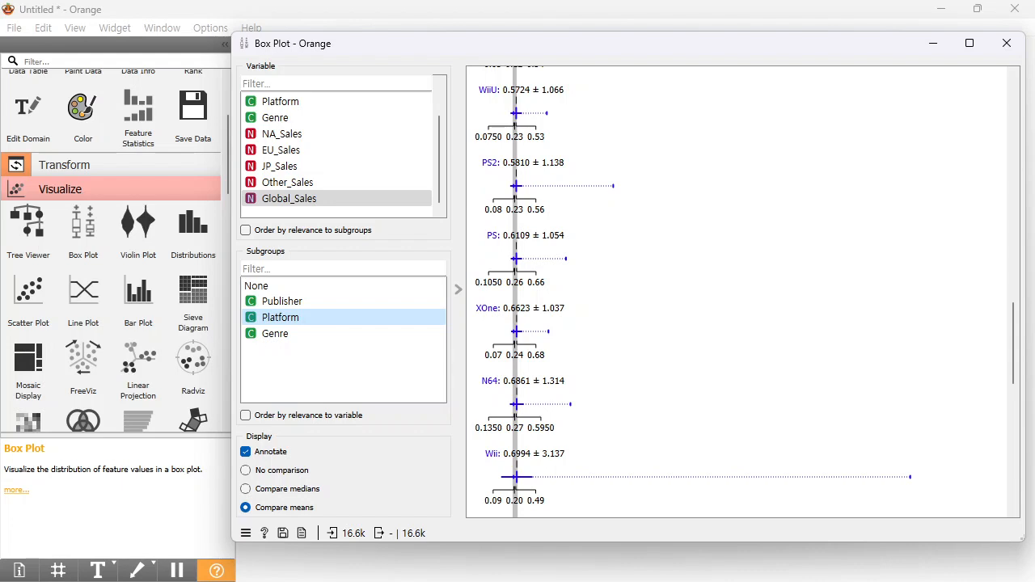
pyautogui.click(1008, 47)
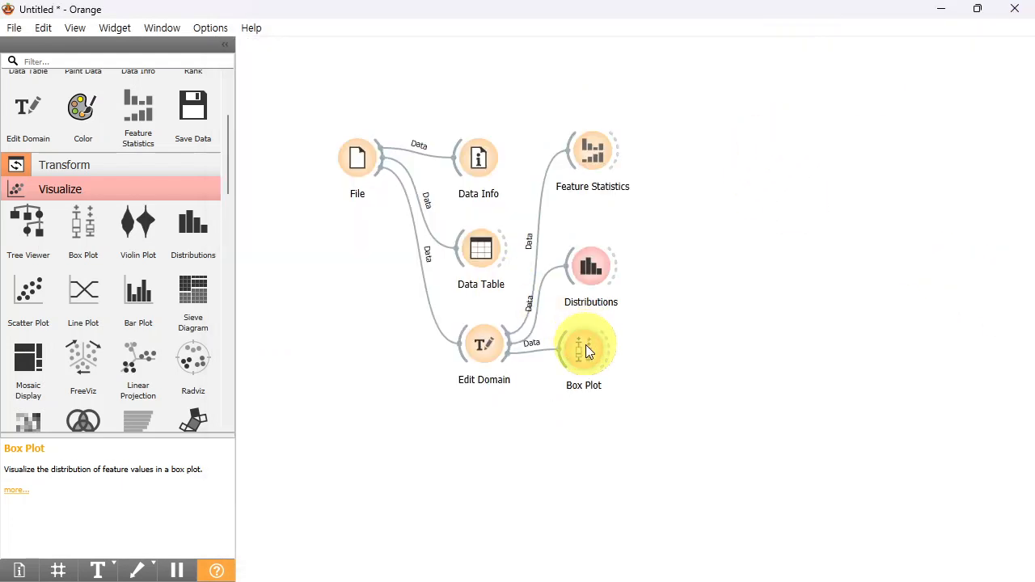
# Add a Violin Plot widget below Box Plot, link Edit Domain's data to it and open it.
pyautogui.click(144, 238)
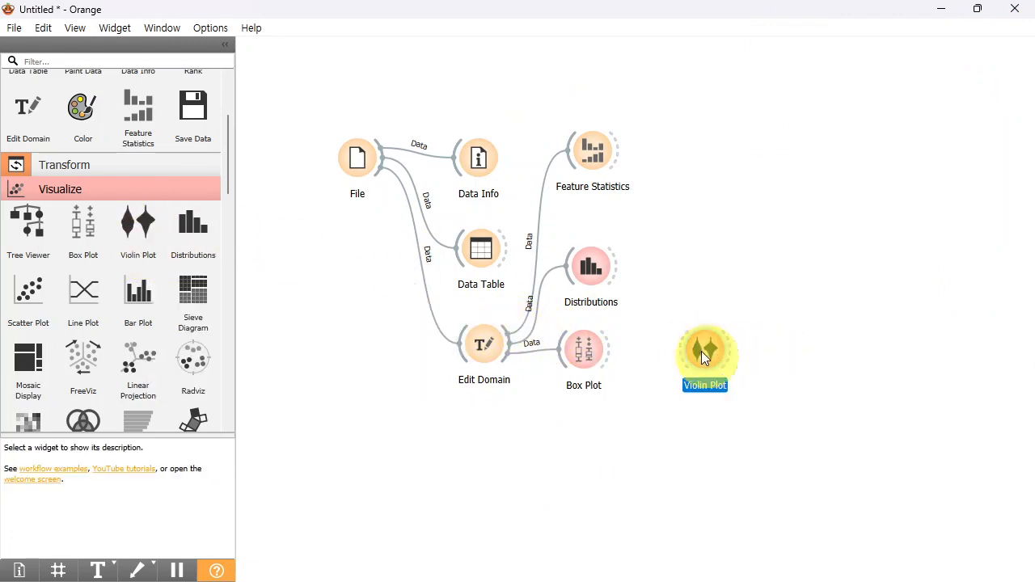
pyautogui.moveTo(702, 351); pyautogui.dragTo(588, 431)
pyautogui.moveTo(510, 369); pyautogui.dragTo(591, 430)
pyautogui.doubleClick(600, 431)
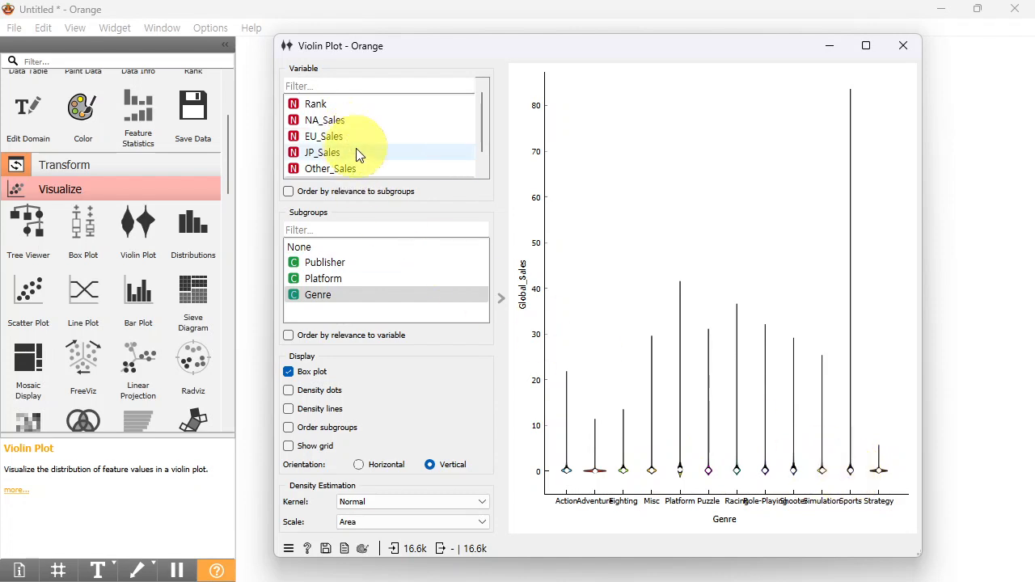
# Show the violin plot of EU_Sales by genre and close it.
pyautogui.scroll(-1, 356, 154)
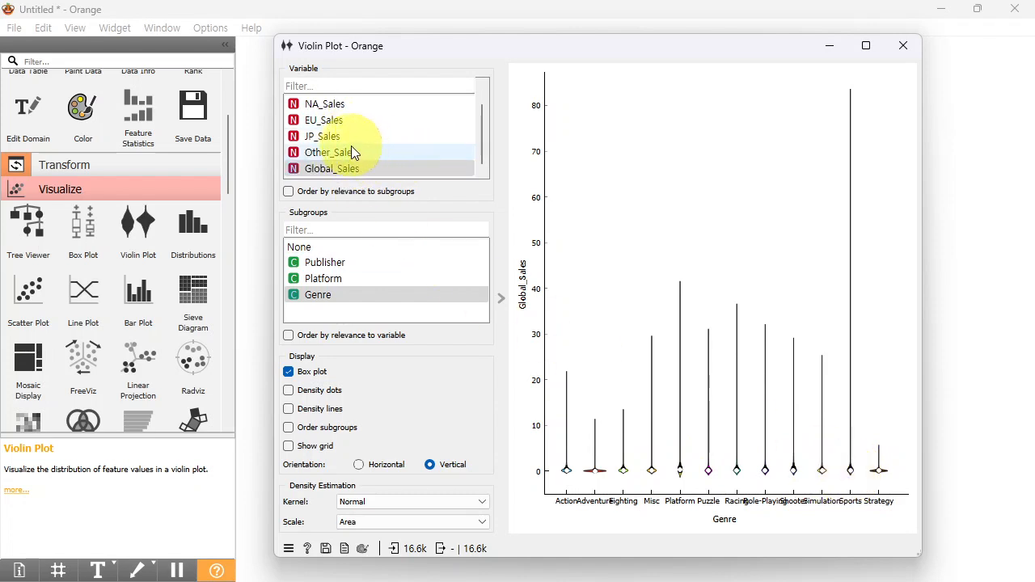
pyautogui.click(339, 119)
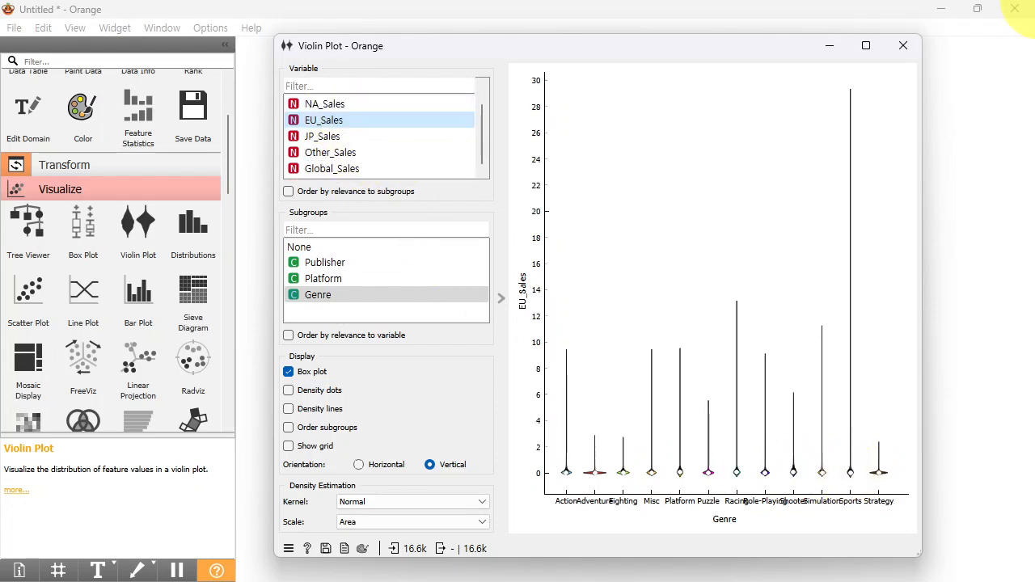
pyautogui.click(895, 50)
# Add a Scatter Plot widget below Violin Plot, link Edit Domain's data to it and open it.
pyautogui.click(28, 293)
pyautogui.moveTo(717, 437); pyautogui.dragTo(592, 514)
pyautogui.moveTo(508, 369); pyautogui.dragTo(599, 508)
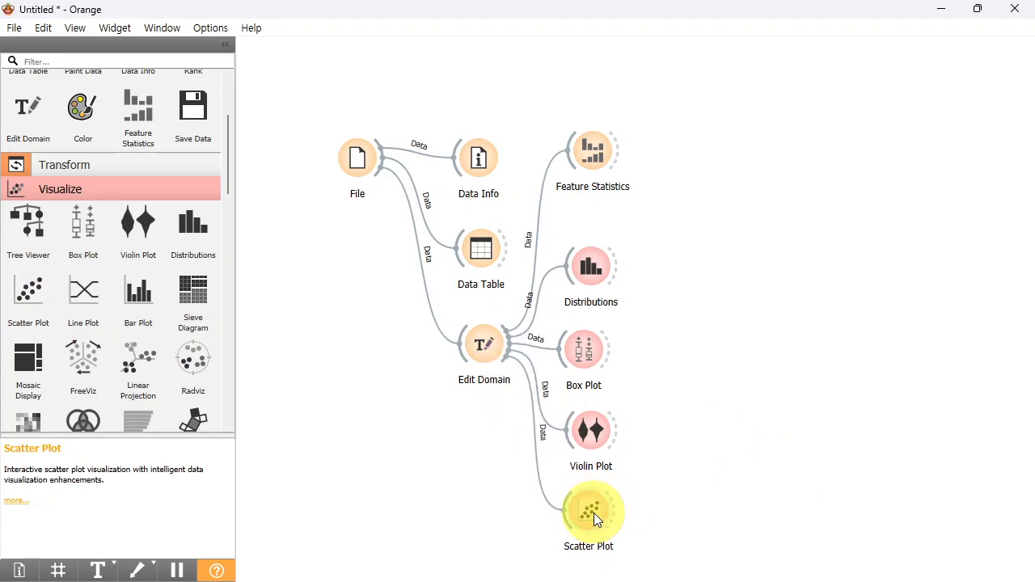
pyautogui.doubleClick(594, 512)
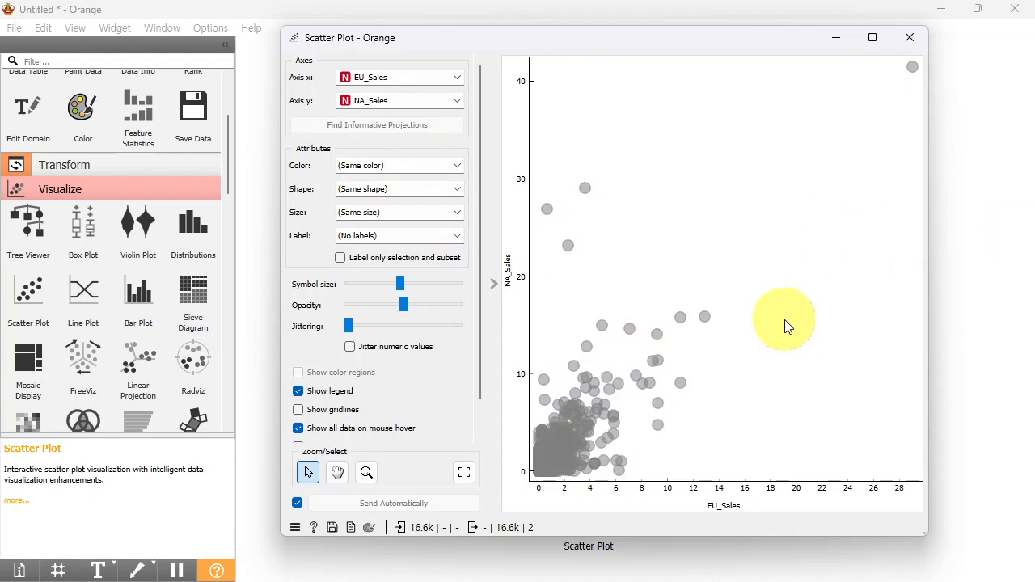
# Set the scatter plot's x axis to Global_Sales, keeping NA_Sales on the y axis.
pyautogui.moveTo(616, 419)
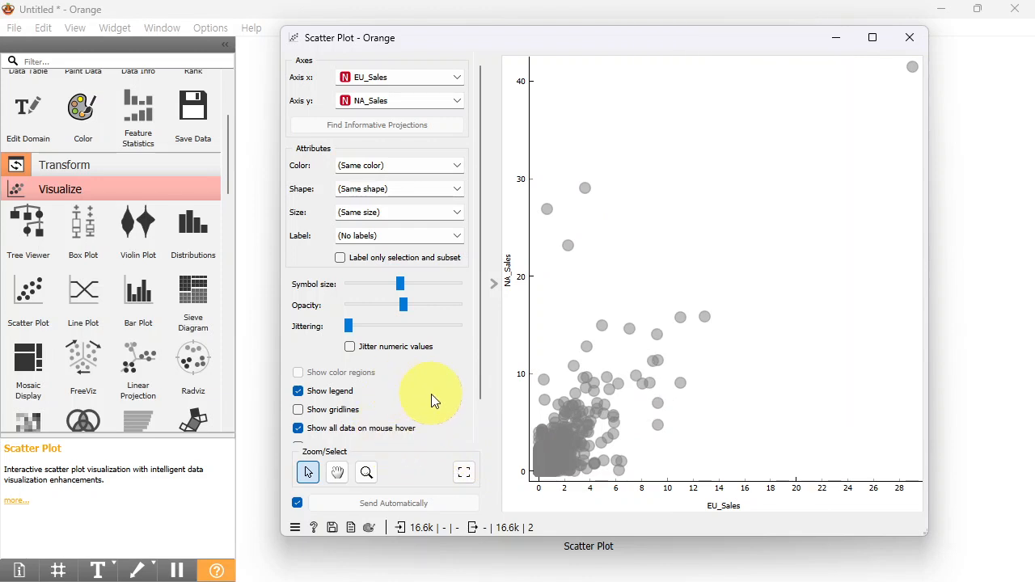
pyautogui.click(416, 78)
pyautogui.click(423, 208)
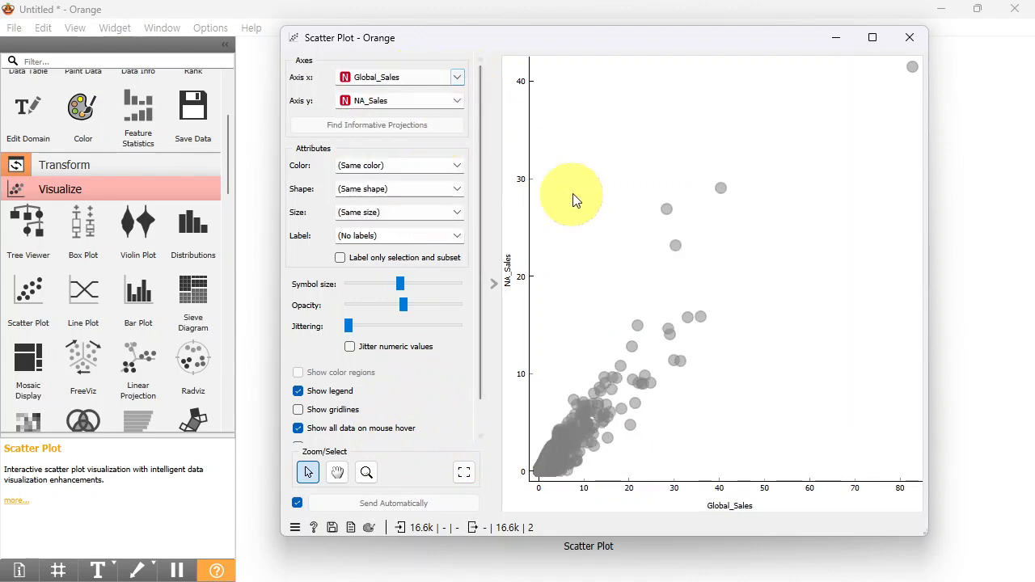
# Compare the regional sales against Global_Sales by switching the y axis through EU_Sales, JP_Sales, Other_Sales and NA_Sales, ending on EU_Sales.
pyautogui.click(392, 100)
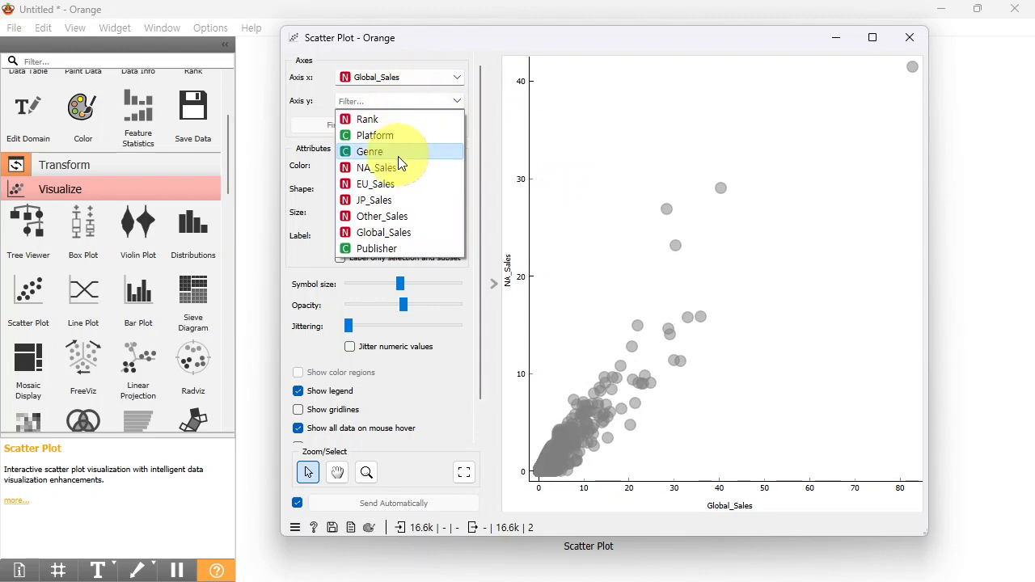
pyautogui.click(391, 181)
pyautogui.press('Down')
pyautogui.press('Down')
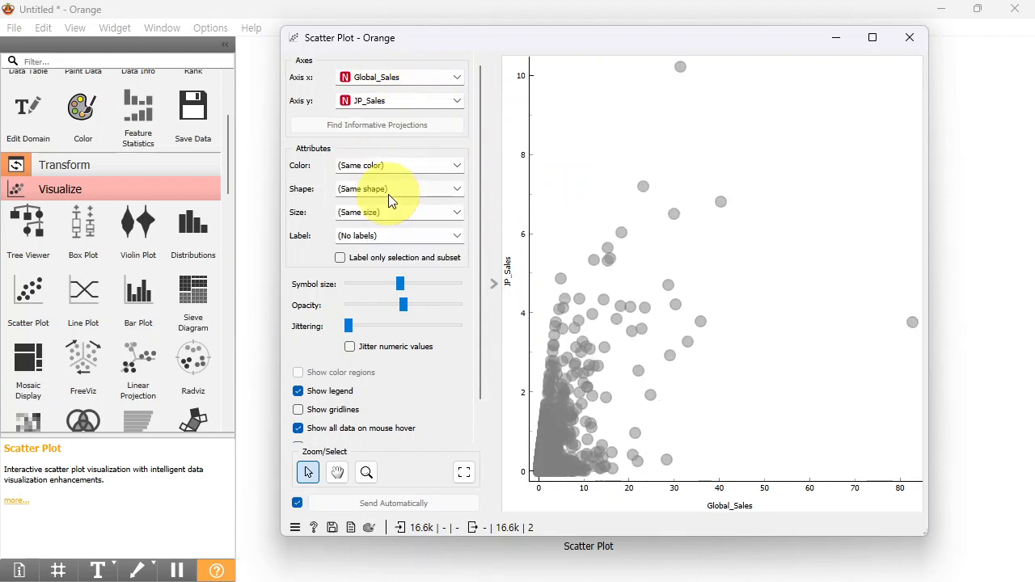
pyautogui.click(408, 97)
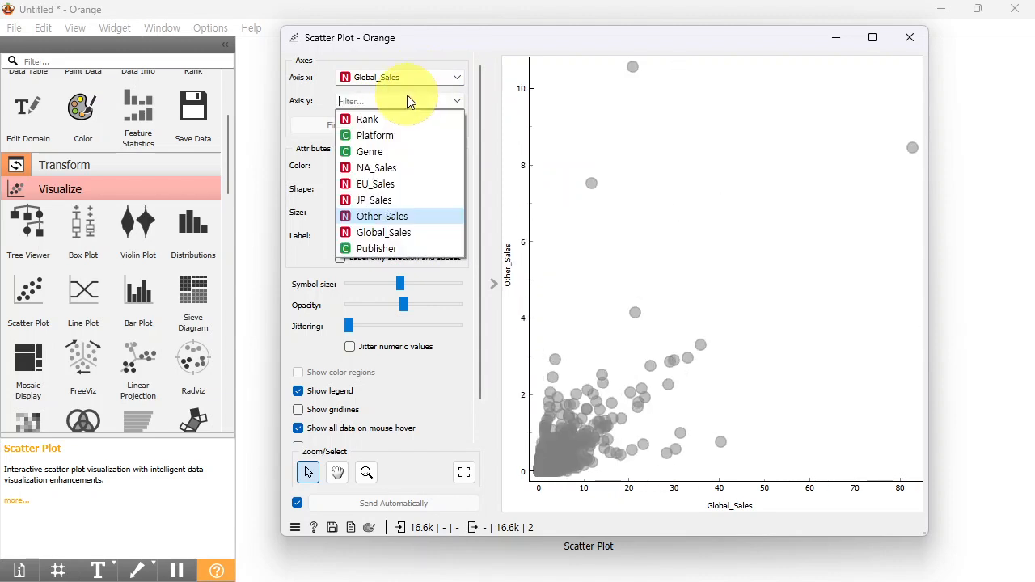
pyautogui.click(379, 167)
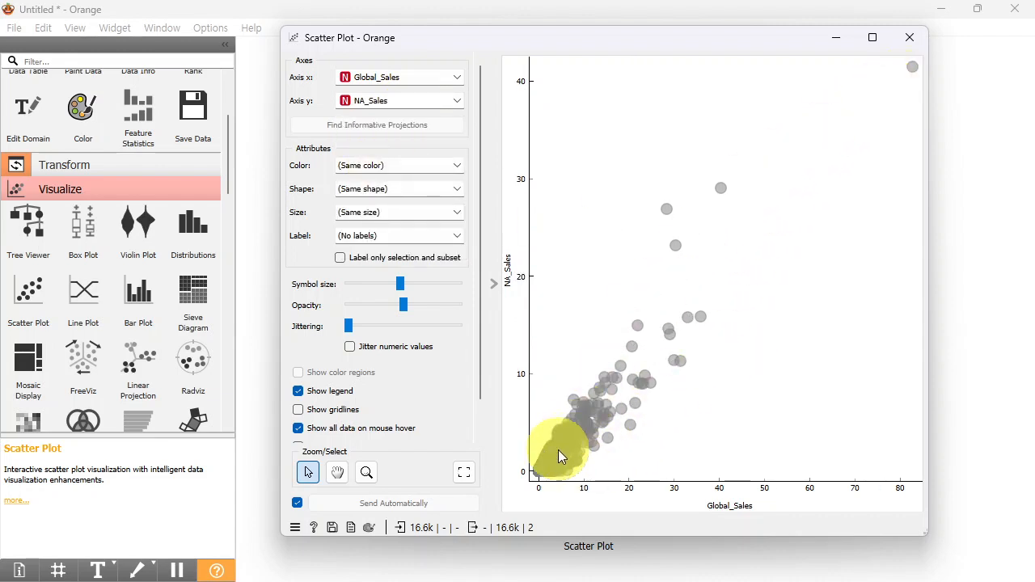
pyautogui.click(376, 101)
pyautogui.click(377, 180)
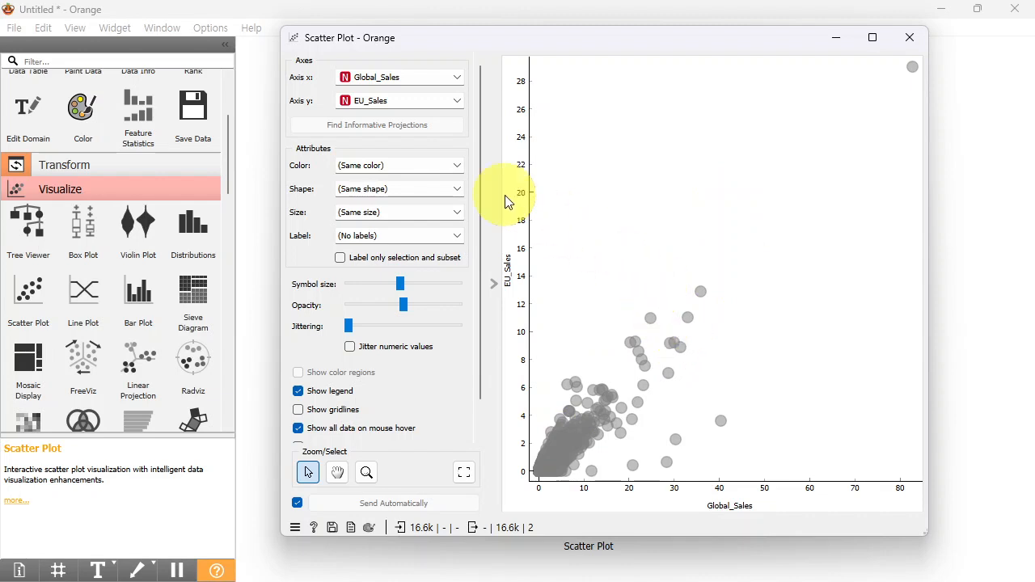
# Put NA_Sales on the x axis and compare it with EU_Sales, followed by JP_Sales on the y axis.
pyautogui.click(422, 78)
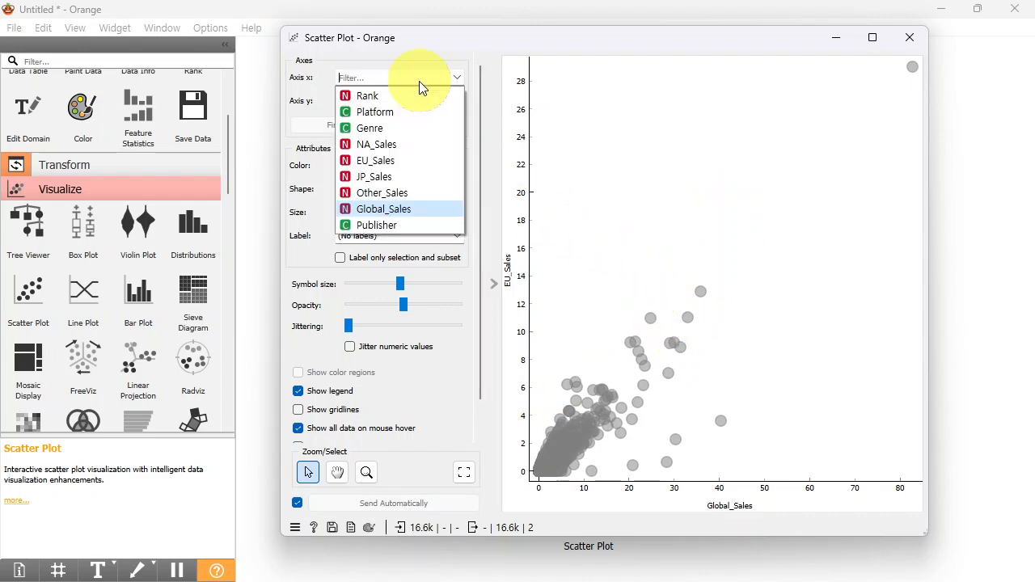
pyautogui.click(378, 145)
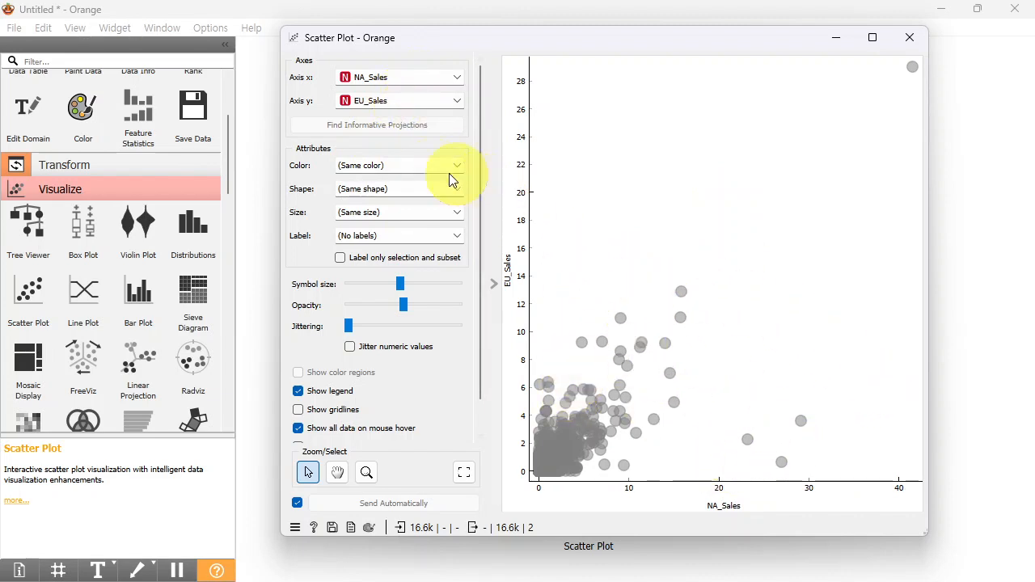
pyautogui.click(390, 105)
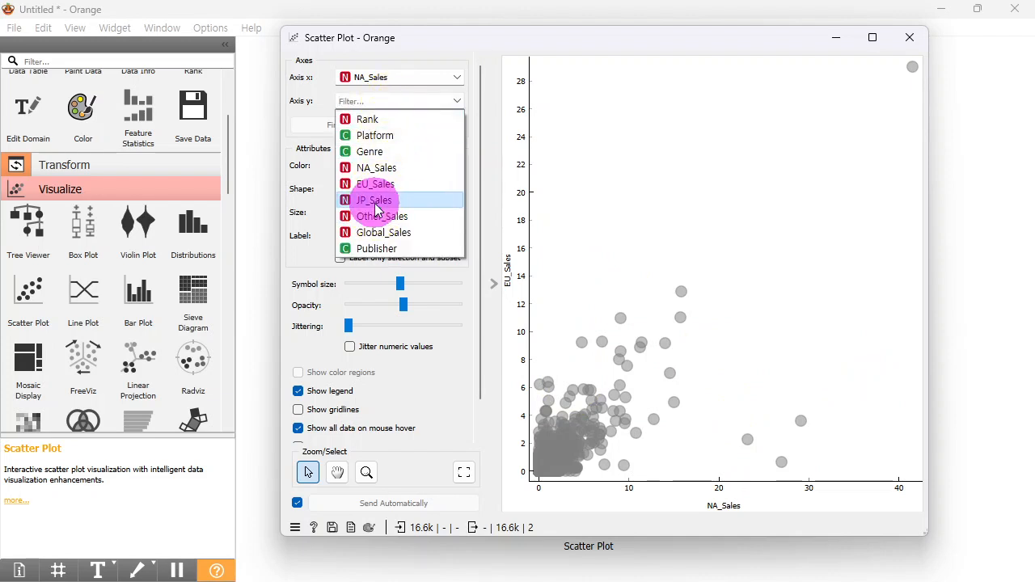
pyautogui.click(418, 202)
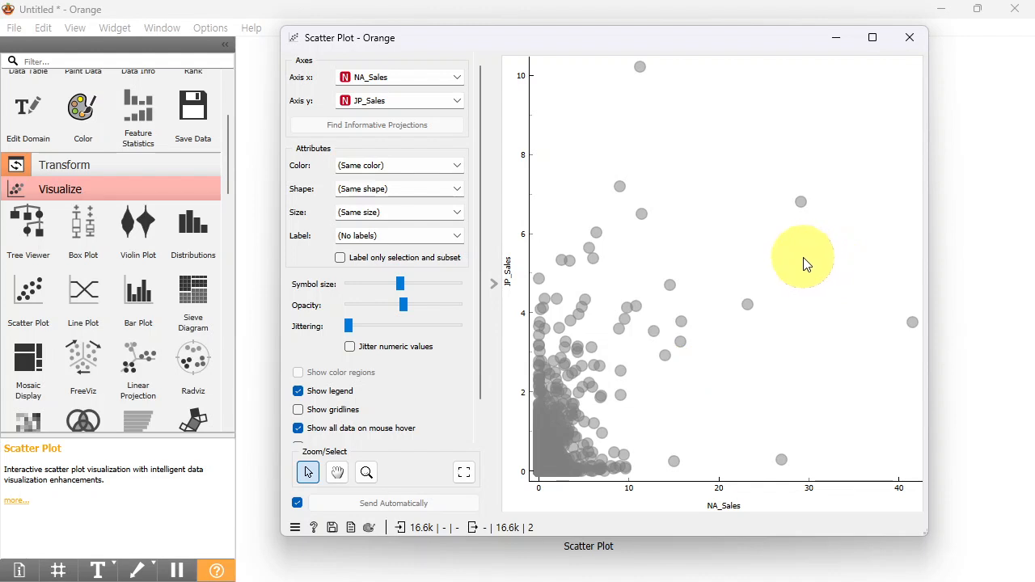
# Color the scatter points by Genre and compare NA_Sales with EU_Sales, ending with Global_Sales on the y axis.
pyautogui.click(408, 166)
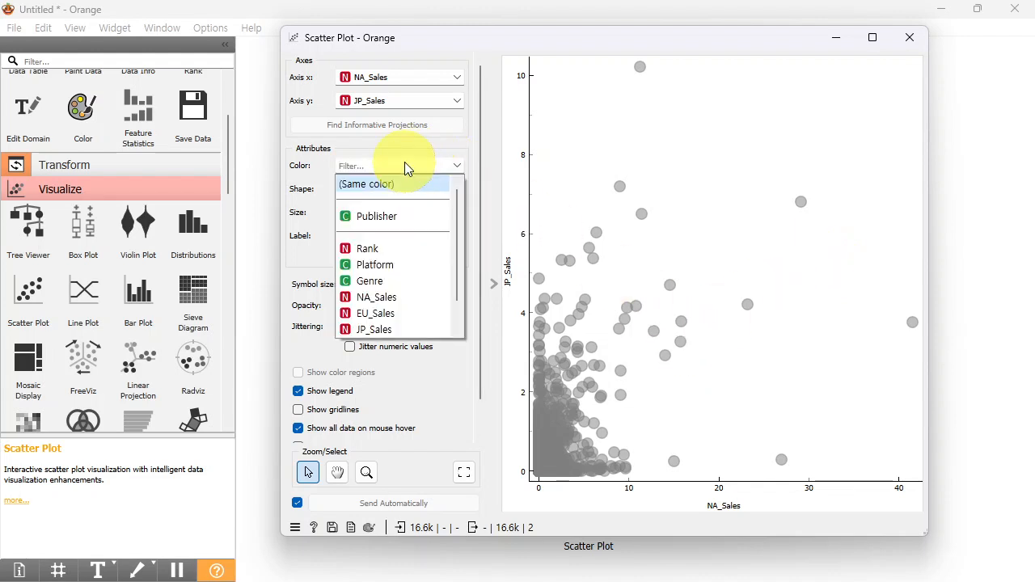
pyautogui.click(385, 281)
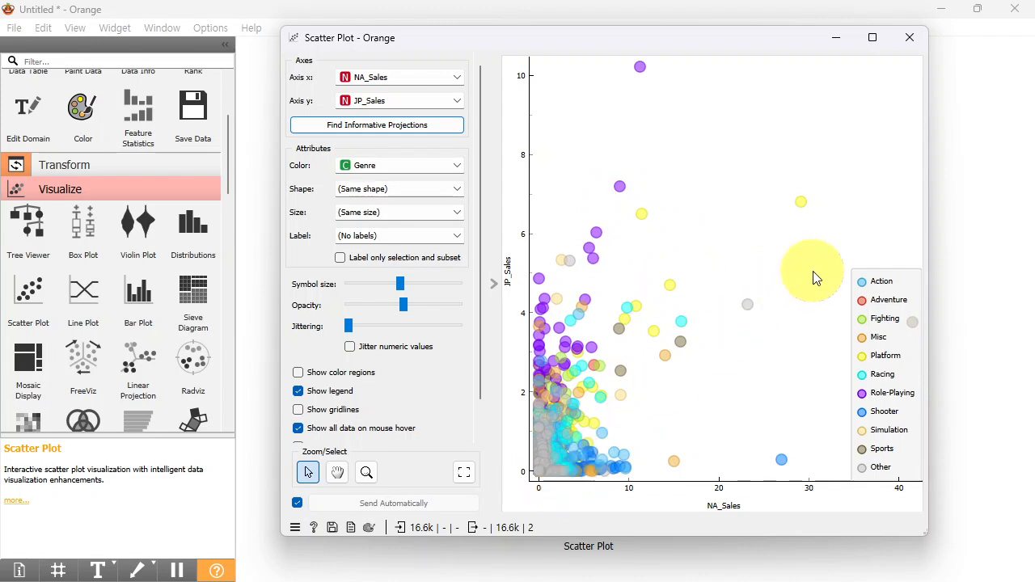
pyautogui.click(366, 100)
pyautogui.click(380, 184)
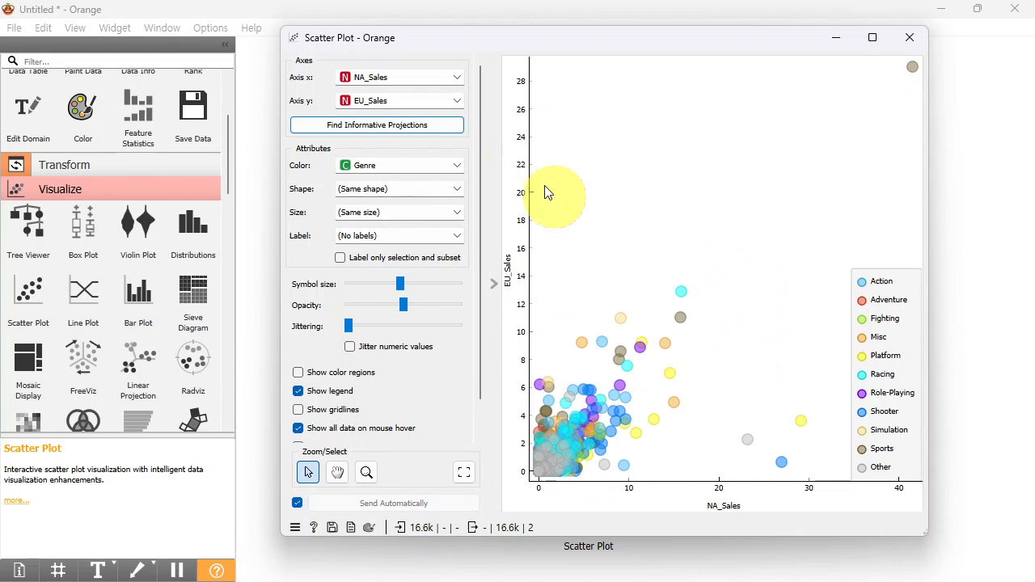
pyautogui.click(389, 102)
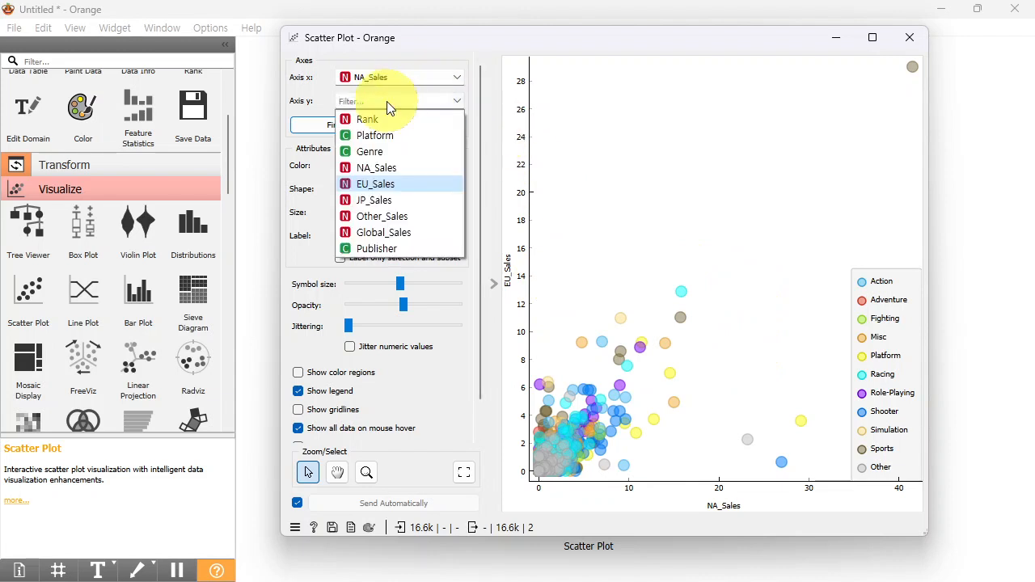
pyautogui.click(385, 233)
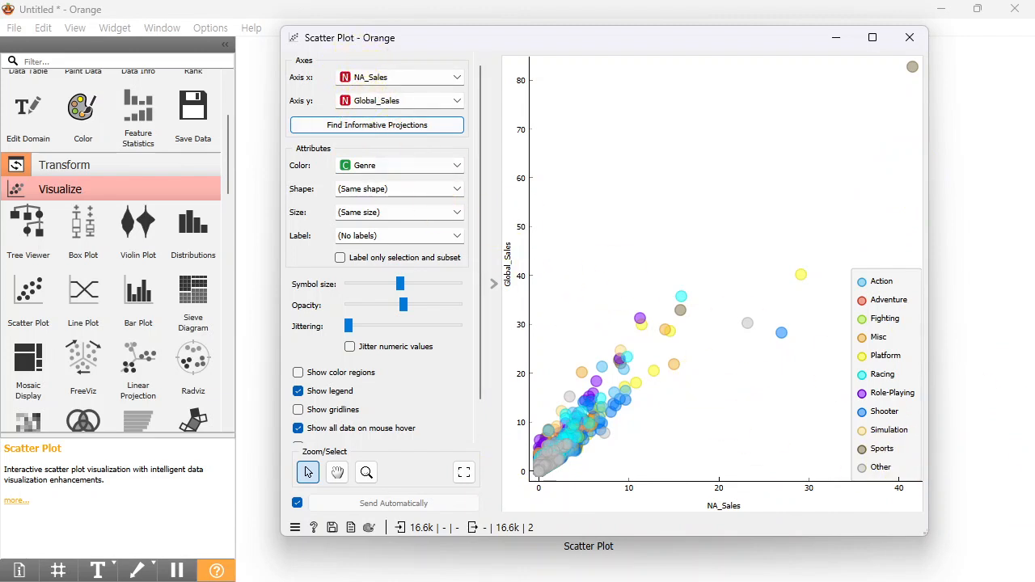
# Close the scatter plot, then place a Group by widget below Scatter Plot and feed it from Edit Domain.
pyautogui.click(911, 37)
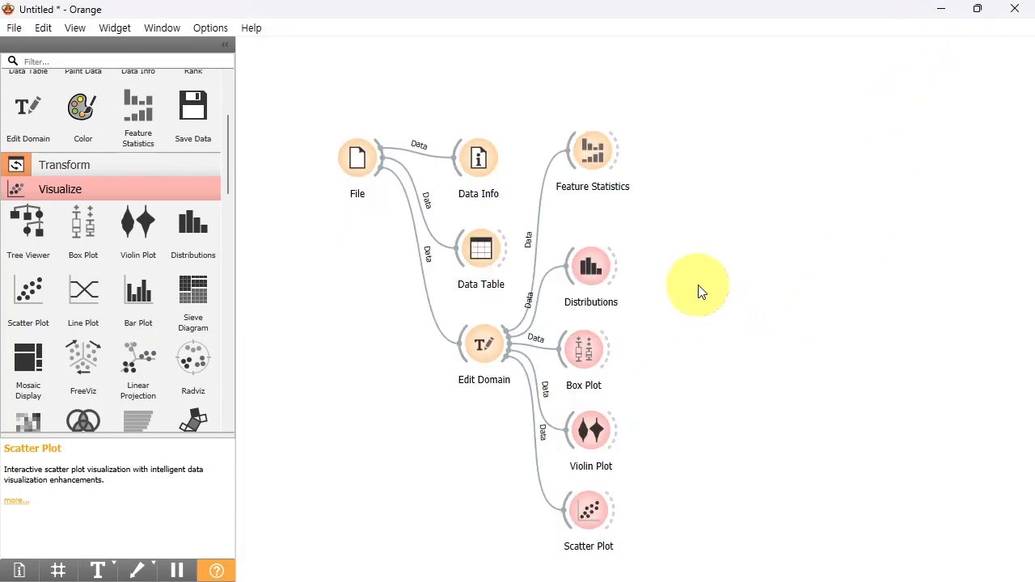
pyautogui.click(702, 371)
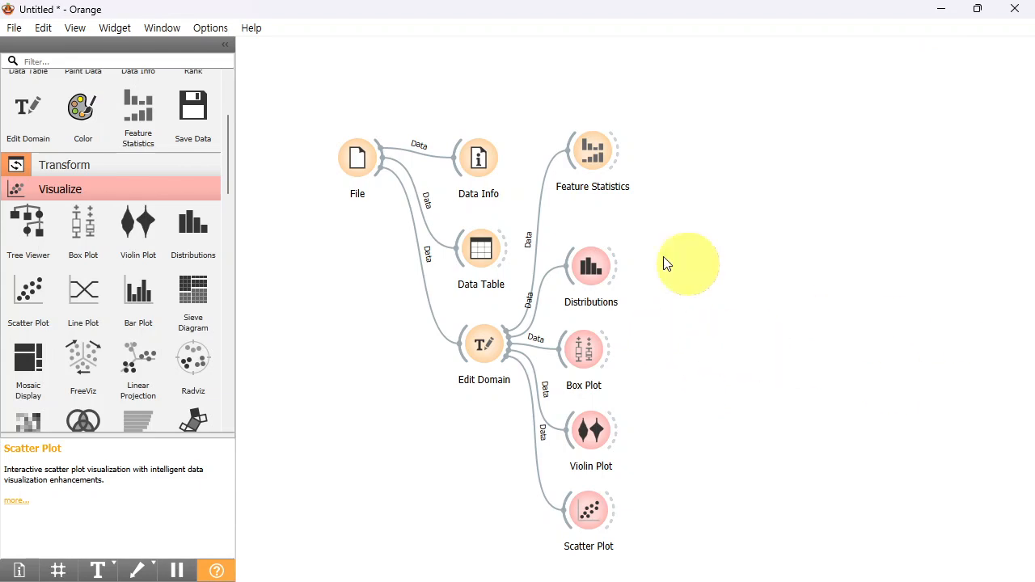
pyautogui.click(103, 165)
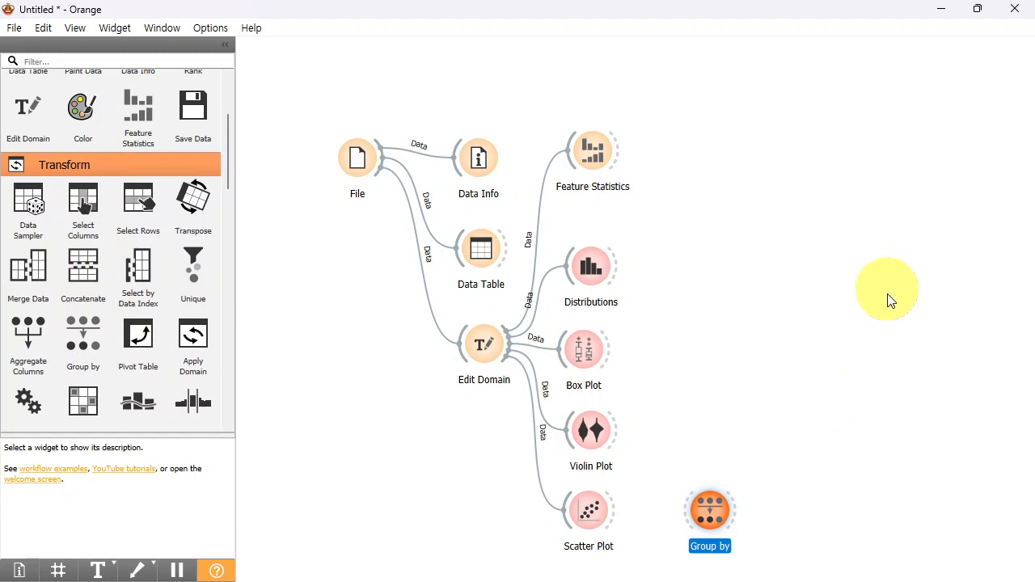
pyautogui.moveTo(716, 516); pyautogui.dragTo(599, 580)
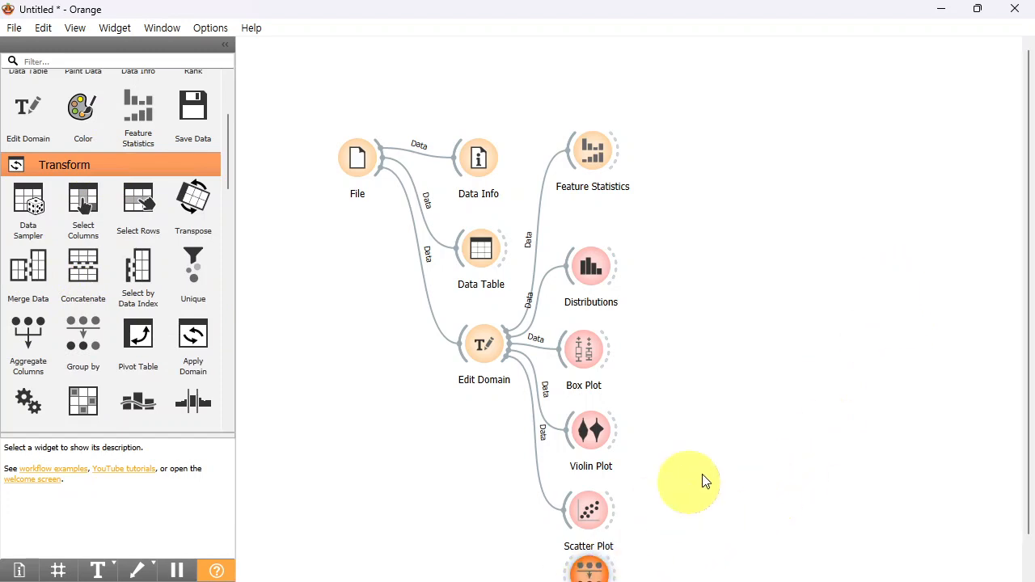
pyautogui.scroll(-1, 747, 448)
pyautogui.moveTo(508, 307); pyautogui.dragTo(573, 547)
# In Group by, clear the aggregations of Rank, Platform and Genre, and aggregate the five sales columns, NA_Sales through Global_Sales, by Sum only.
pyautogui.doubleClick(595, 540)
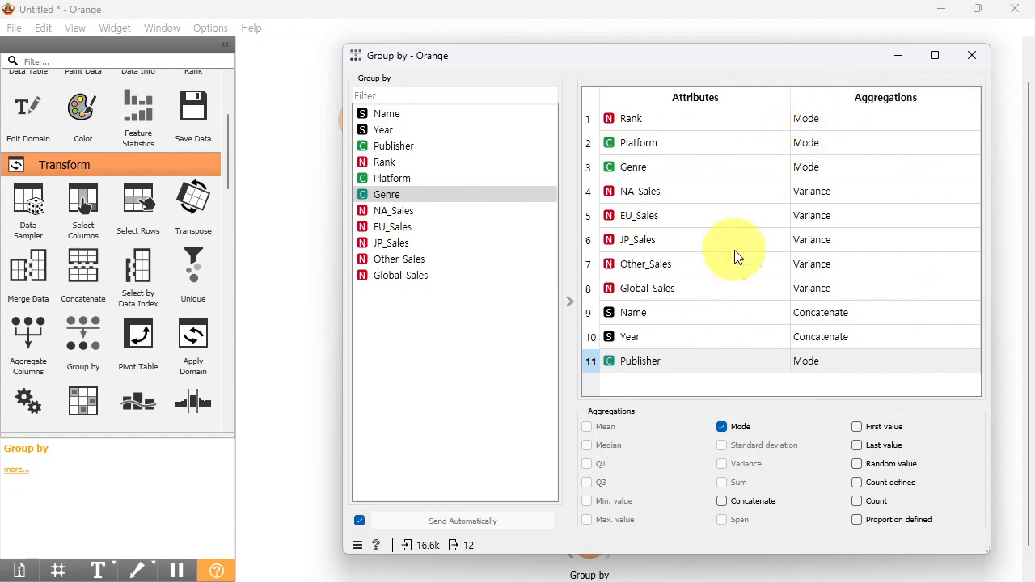
pyautogui.click(824, 121)
pyautogui.click(723, 428)
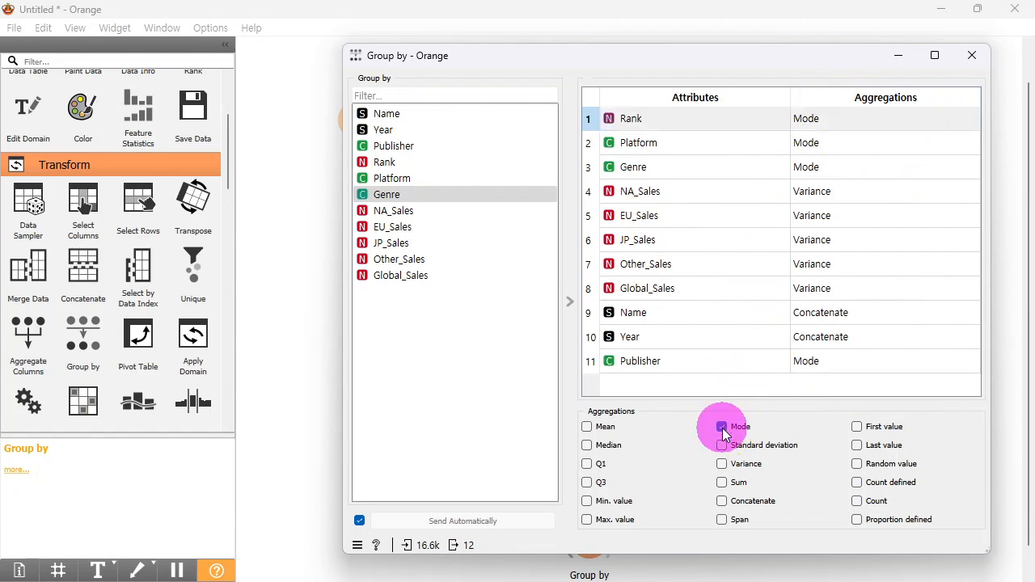
pyautogui.moveTo(810, 144); pyautogui.dragTo(806, 170)
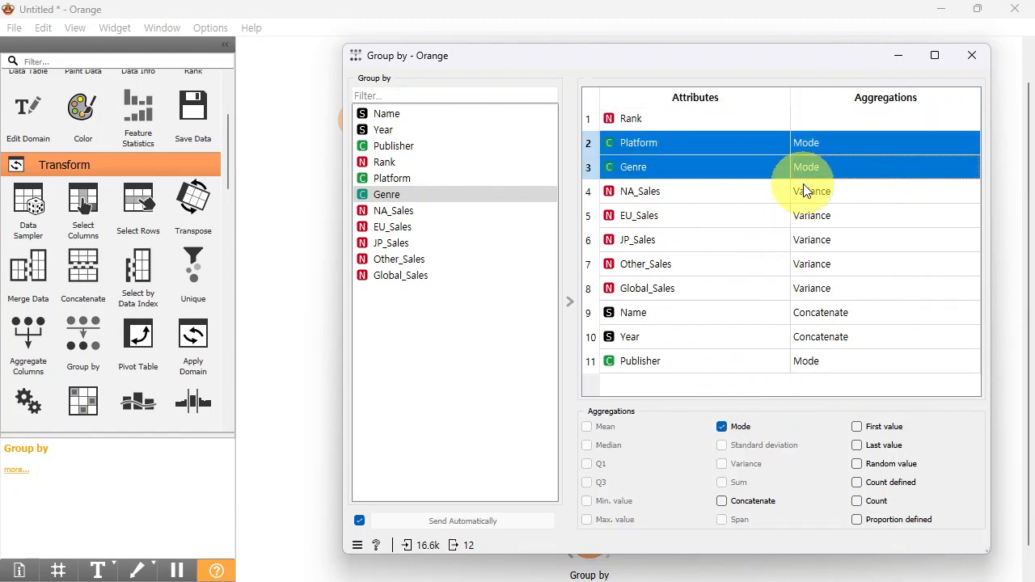
pyautogui.click(722, 427)
pyautogui.moveTo(825, 197); pyautogui.dragTo(832, 289)
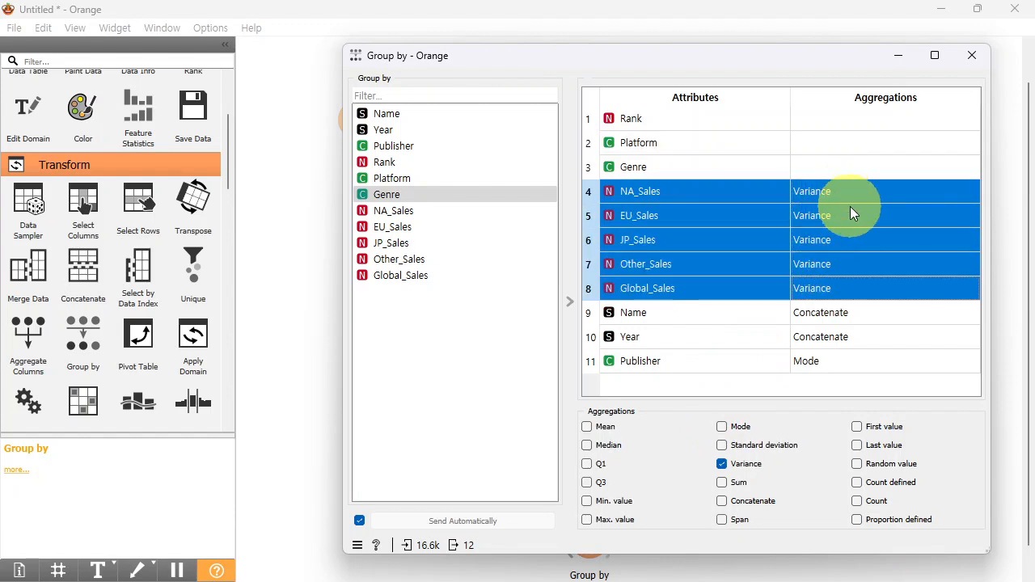
pyautogui.click(721, 482)
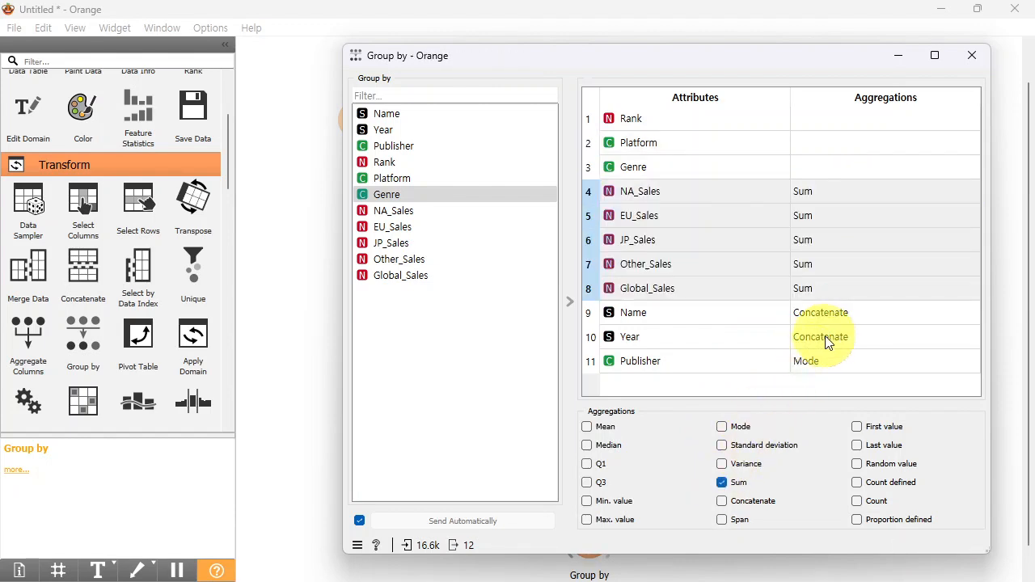
# Clear the aggregations of Name, Year and Publisher, keep Genre as the grouping variable, and close the Group by settings.
pyautogui.moveTo(820, 315); pyautogui.dragTo(817, 359)
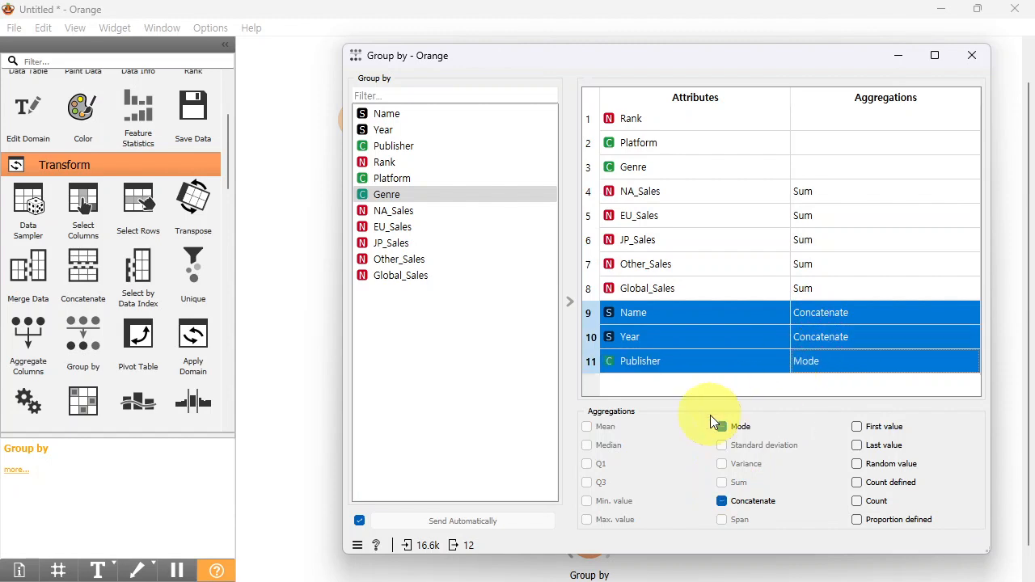
pyautogui.click(723, 430)
pyautogui.click(724, 430)
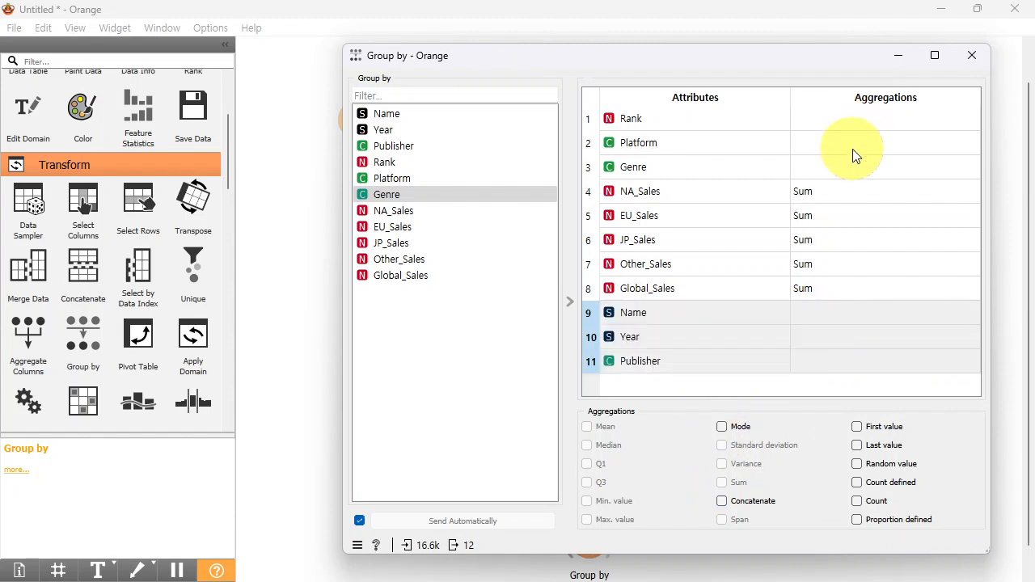
pyautogui.click(851, 149)
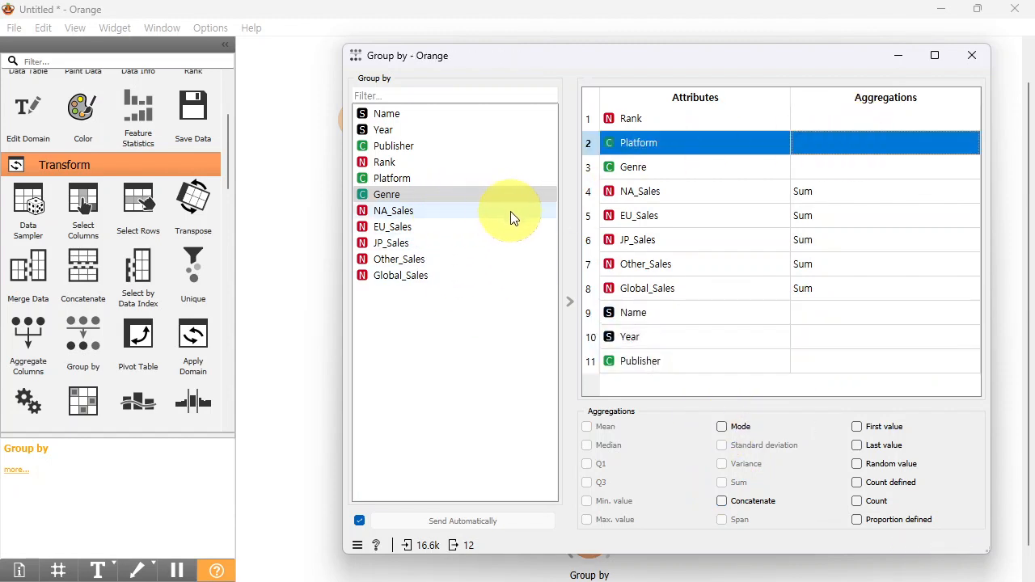
pyautogui.click(382, 196)
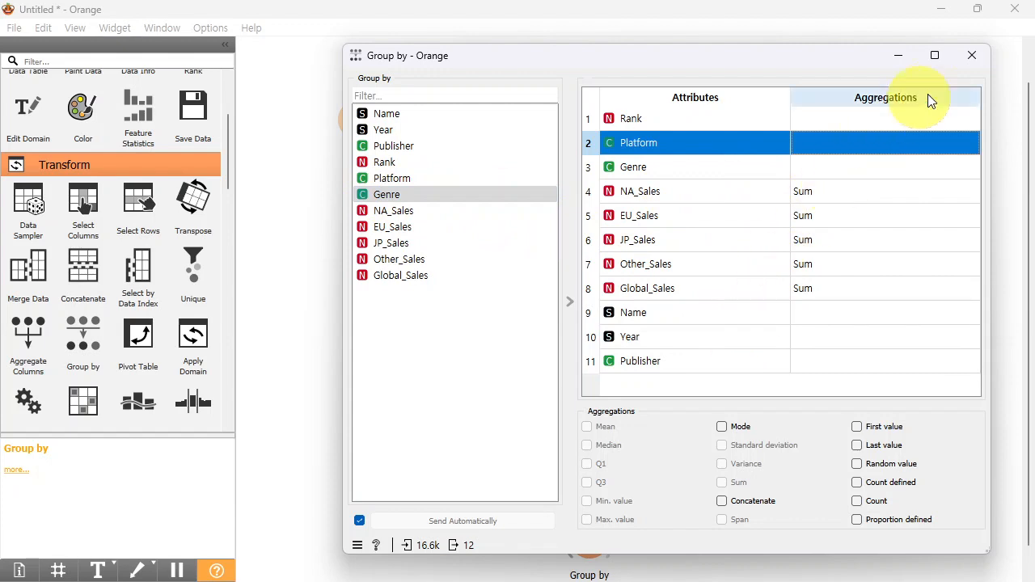
pyautogui.click(972, 55)
# Connect a new Data Table to Group by and review the summed regional and global sales per genre.
pyautogui.scroll(3, 41, 157)
pyautogui.click(28, 188)
pyautogui.moveTo(619, 546); pyautogui.dragTo(710, 539)
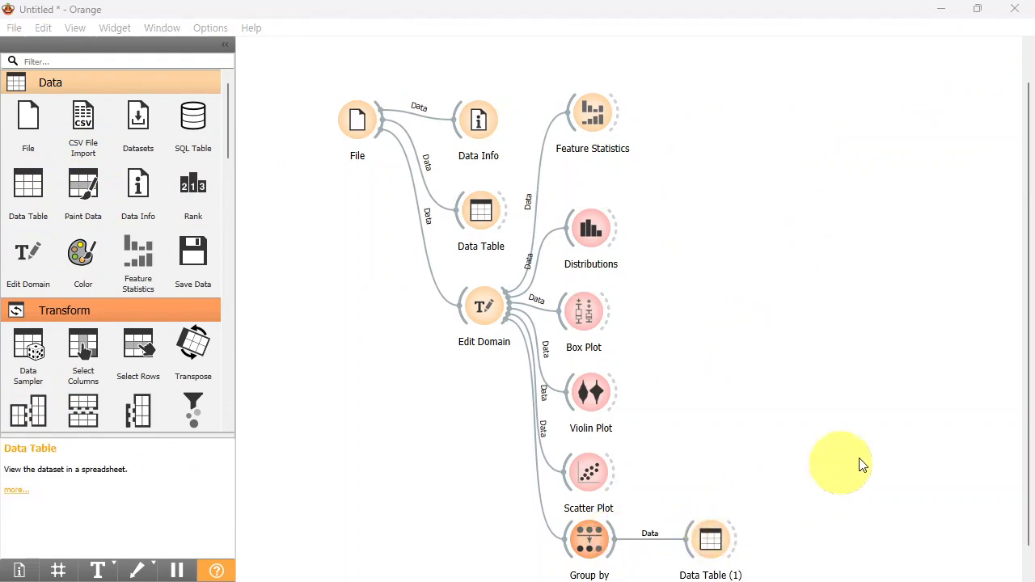
pyautogui.doubleClick(710, 540)
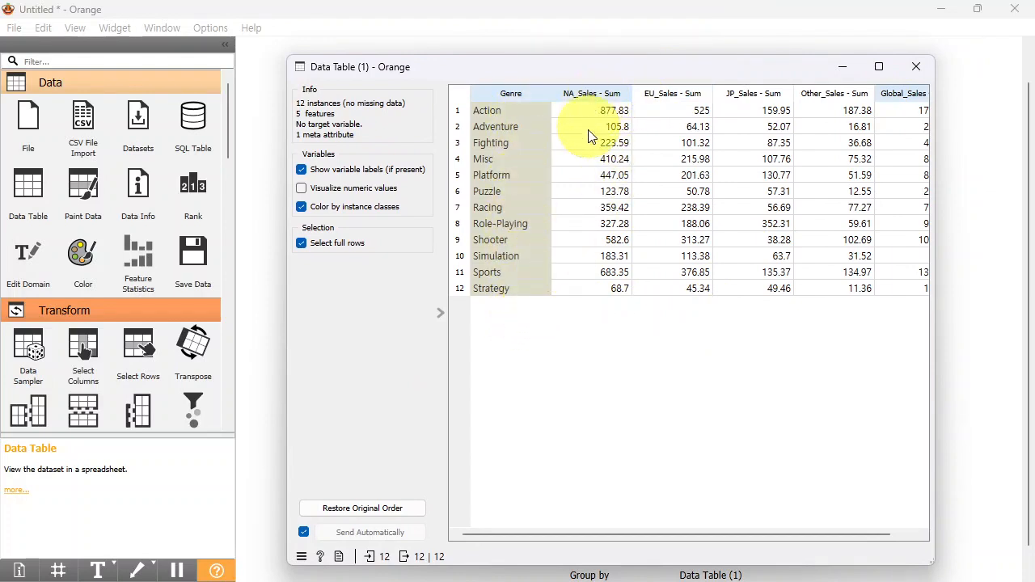
pyautogui.moveTo(845, 536); pyautogui.dragTo(879, 537)
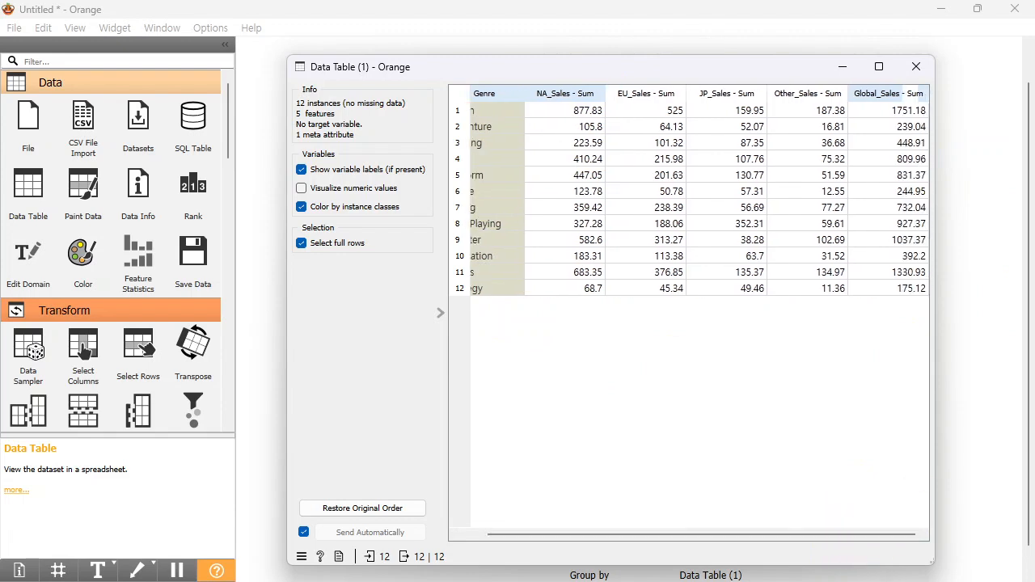
pyautogui.click(916, 67)
# Add a Bar Plot widget fed by the selected data of the grouped Data Table.
pyautogui.scroll(-2, 100, 270)
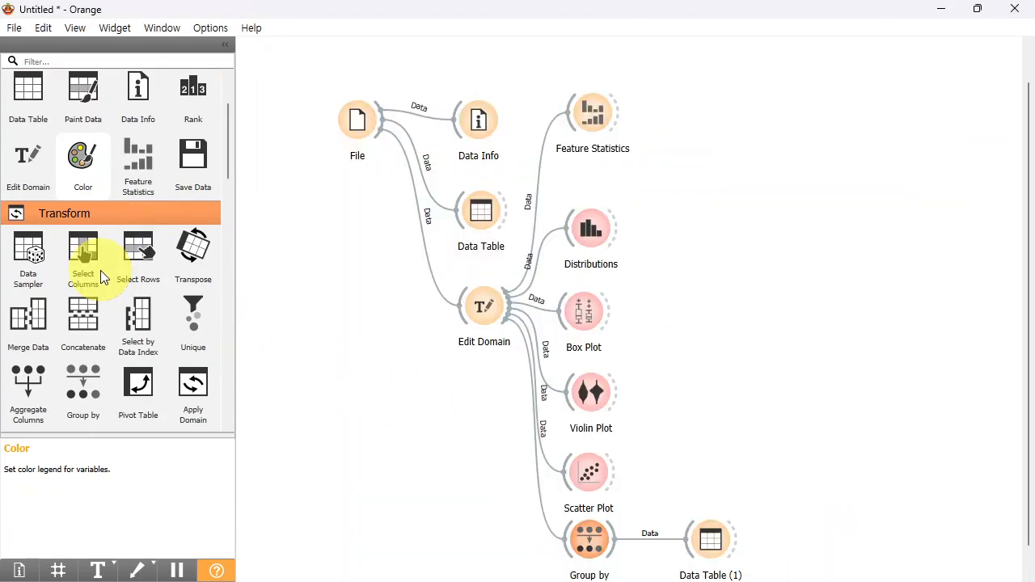
pyautogui.click(80, 214)
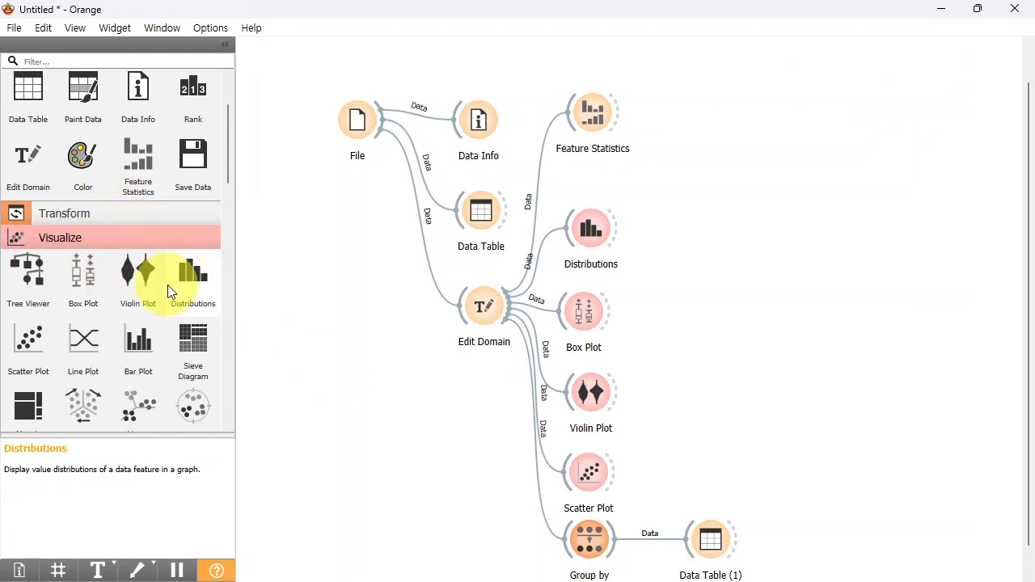
pyautogui.scroll(-1, 142, 291)
pyautogui.click(141, 295)
pyautogui.moveTo(736, 540); pyautogui.dragTo(808, 544)
pyautogui.scroll(-1, 853, 446)
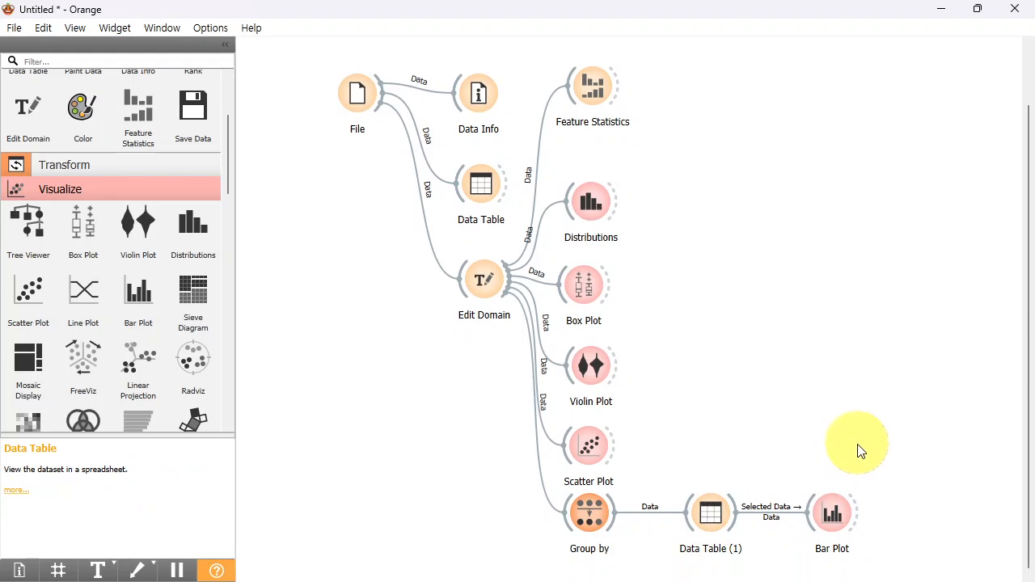
pyautogui.click(834, 524)
# Annotate and color the bar plot by Genre and compare the NA_Sales sums with the Global_Sales sums.
pyautogui.doubleClick(833, 522)
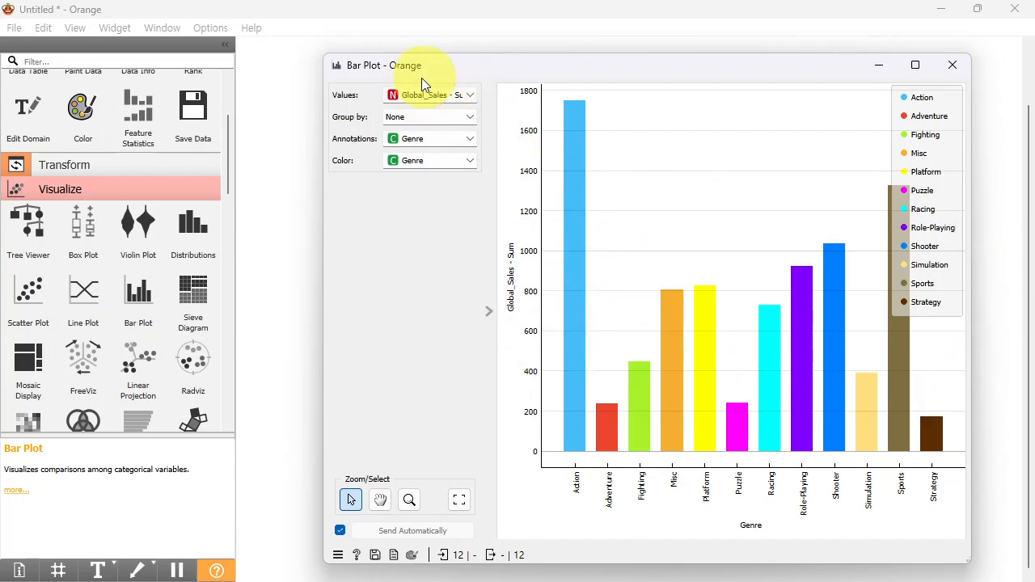
pyautogui.click(435, 114)
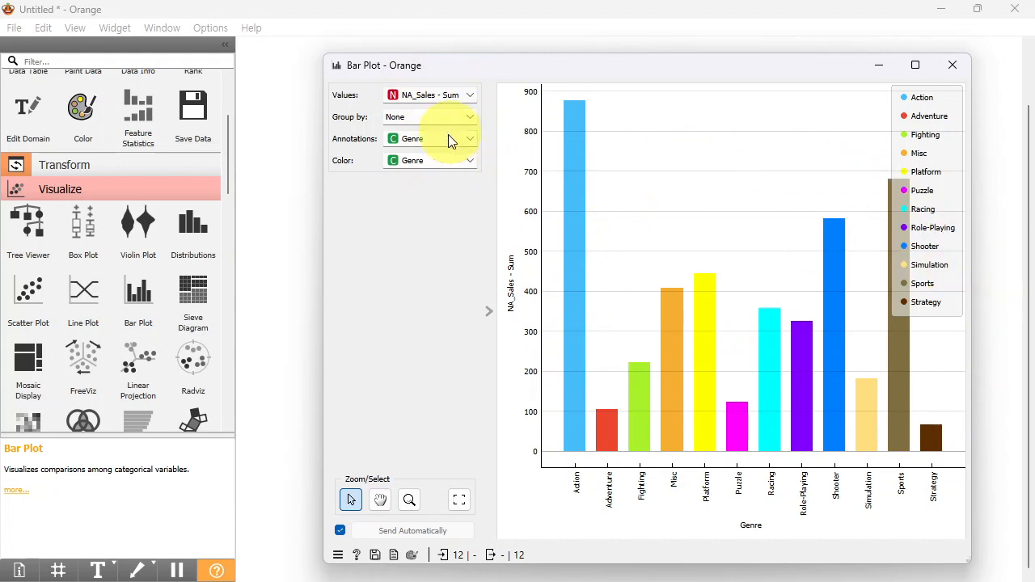
pyautogui.click(427, 100)
pyautogui.click(428, 178)
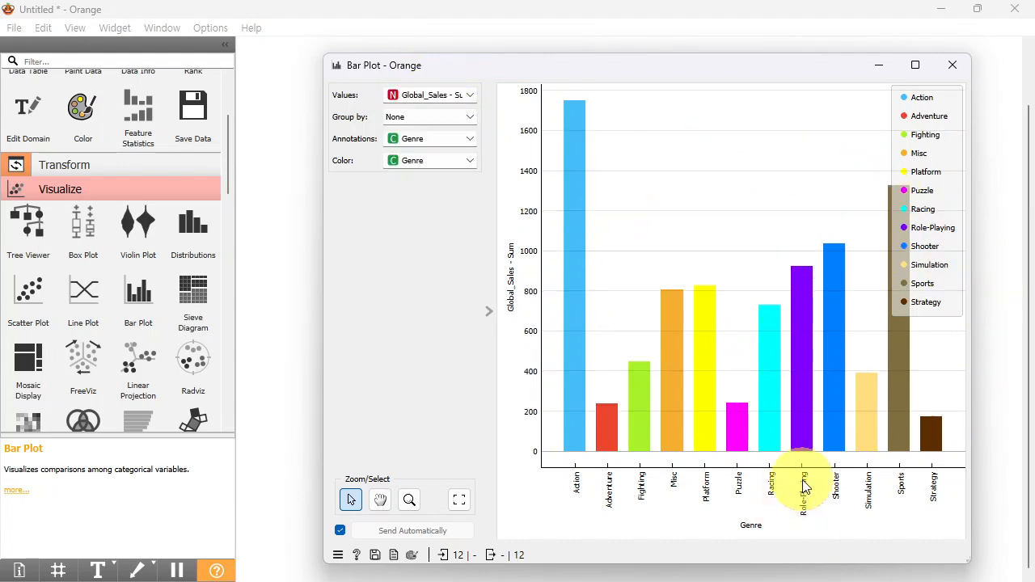
# Compare the genres' regional sales by switching the plotted values through the NA_Sales, EU_Sales and JP_Sales sums.
pyautogui.click(404, 94)
pyautogui.click(418, 120)
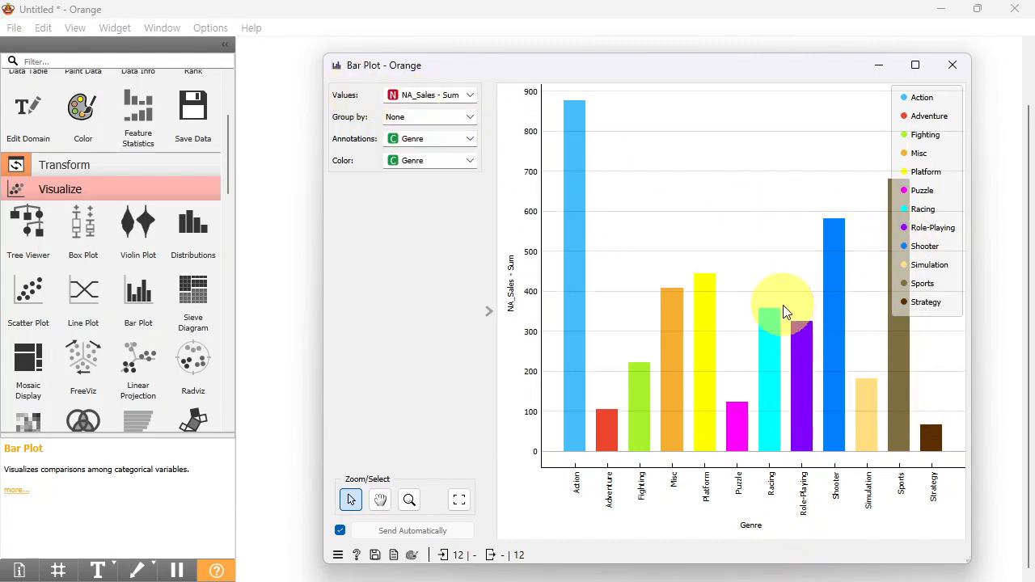
pyautogui.click(419, 96)
pyautogui.click(418, 127)
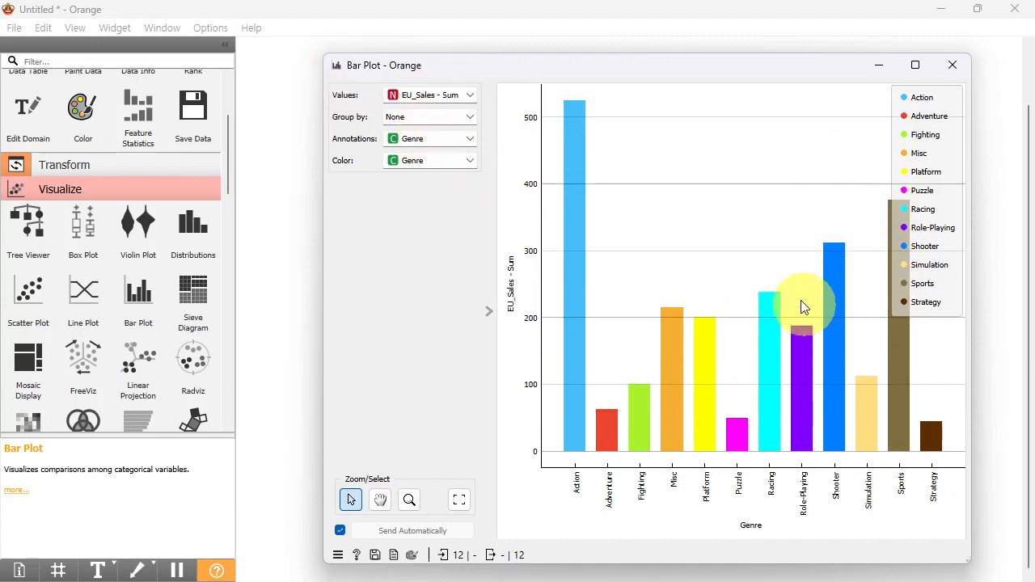
pyautogui.click(423, 94)
pyautogui.click(421, 146)
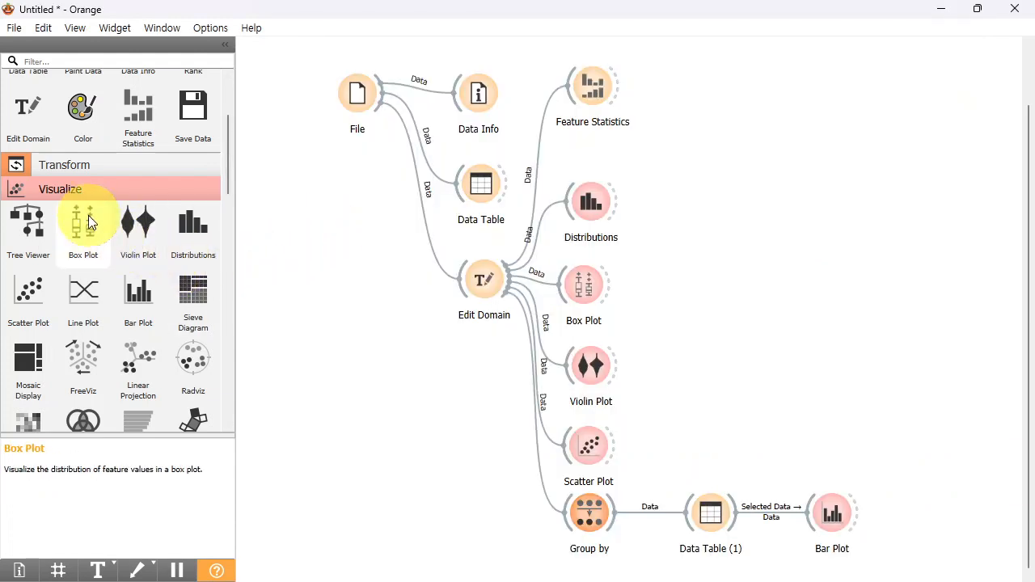
# Add a second Group by widget below the first one and feed it from Edit Domain.
pyautogui.click(82, 168)
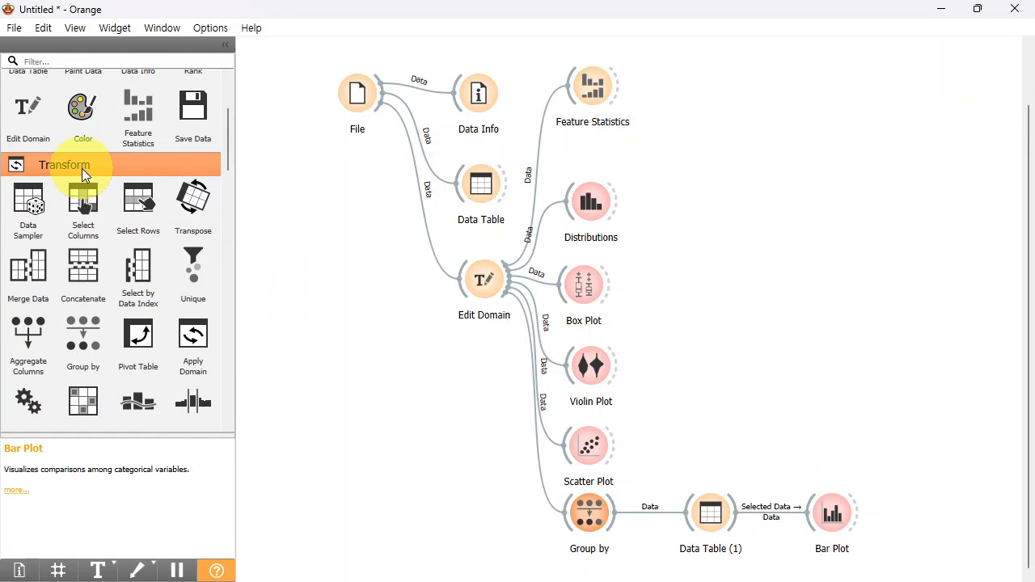
pyautogui.click(79, 339)
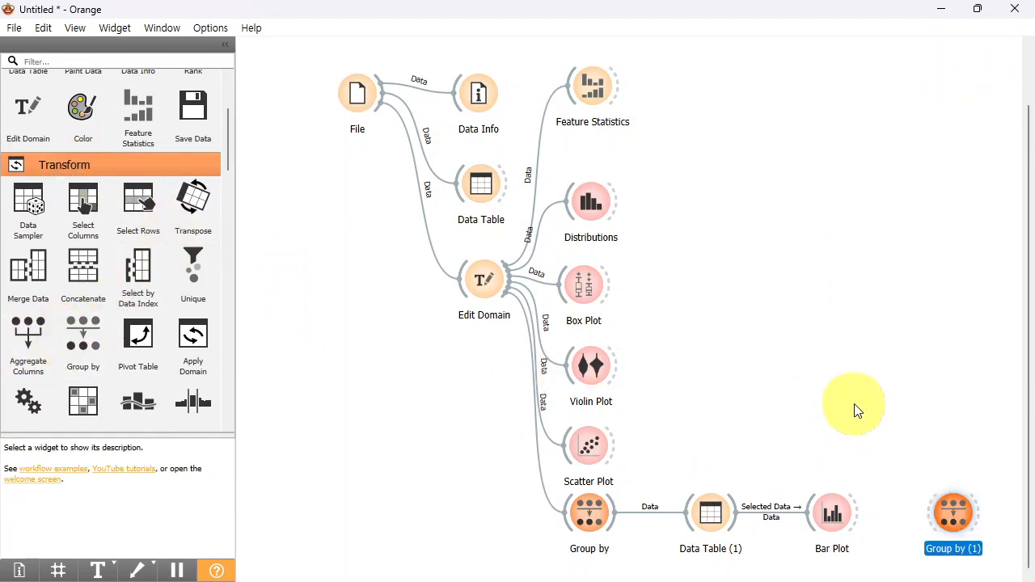
pyautogui.moveTo(958, 514); pyautogui.dragTo(594, 572)
pyautogui.scroll(-1, 582, 485)
pyautogui.moveTo(509, 236); pyautogui.dragTo(594, 530)
# Group the second Group by on Platform, clear the Rank aggregation, and close its settings.
pyautogui.doubleClick(594, 531)
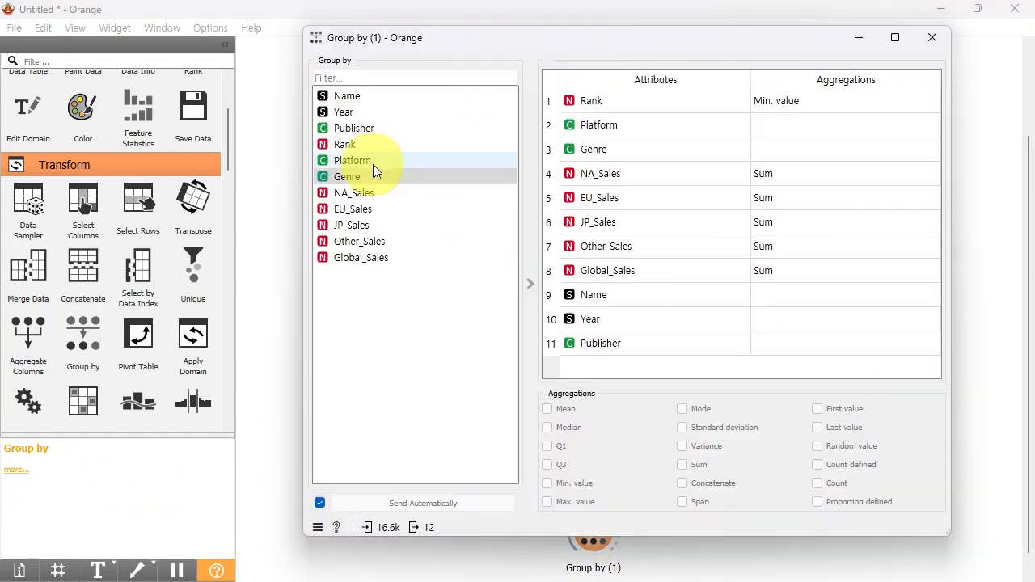
pyautogui.click(369, 161)
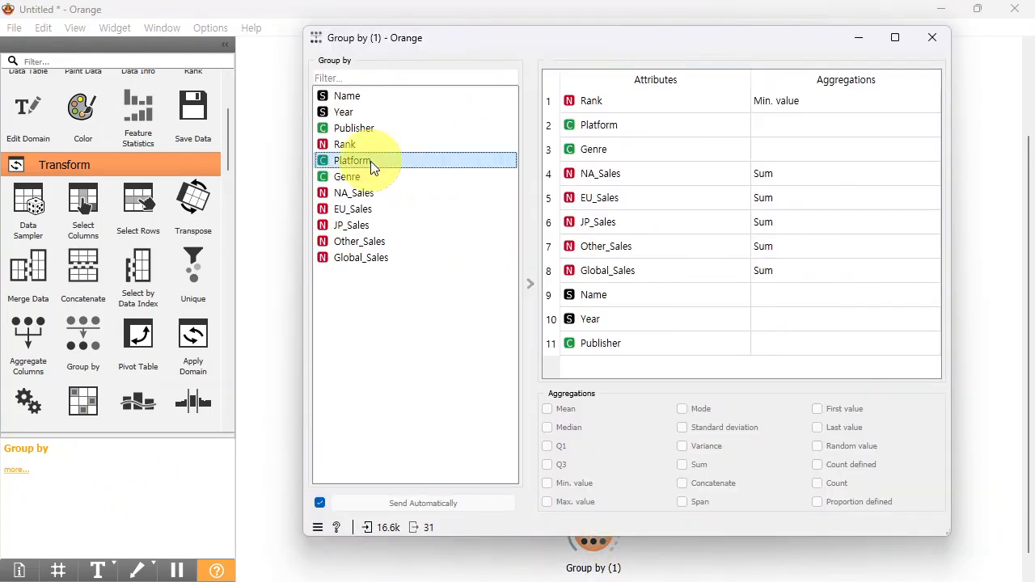
pyautogui.click(768, 100)
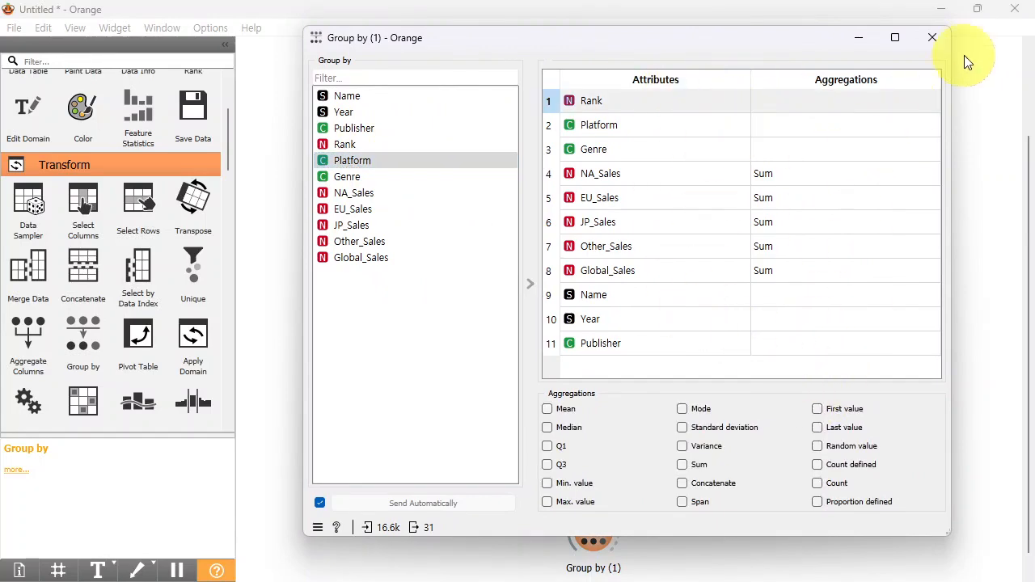
pyautogui.click(946, 44)
# Add a second Bar Plot widget connected directly to the output of the Platform Group by.
pyautogui.scroll(-3, 119, 292)
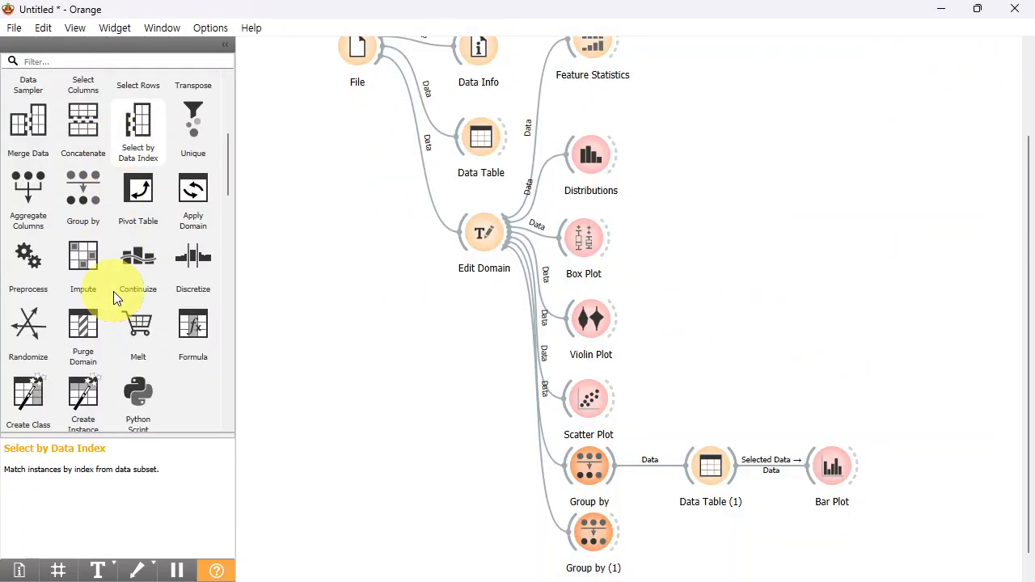
pyautogui.scroll(-4, 113, 297)
pyautogui.click(142, 363)
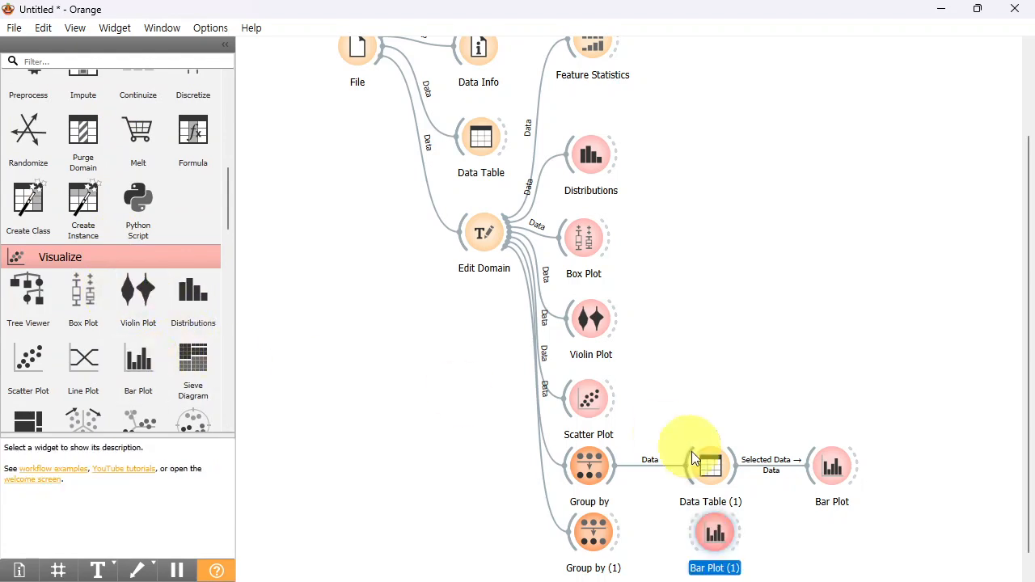
pyautogui.moveTo(619, 535); pyautogui.dragTo(711, 537)
# Set the second Bar Plot to show NA_Sales sums, with both annotations and bar colors by Platform.
pyautogui.doubleClick(710, 536)
pyautogui.click(400, 137)
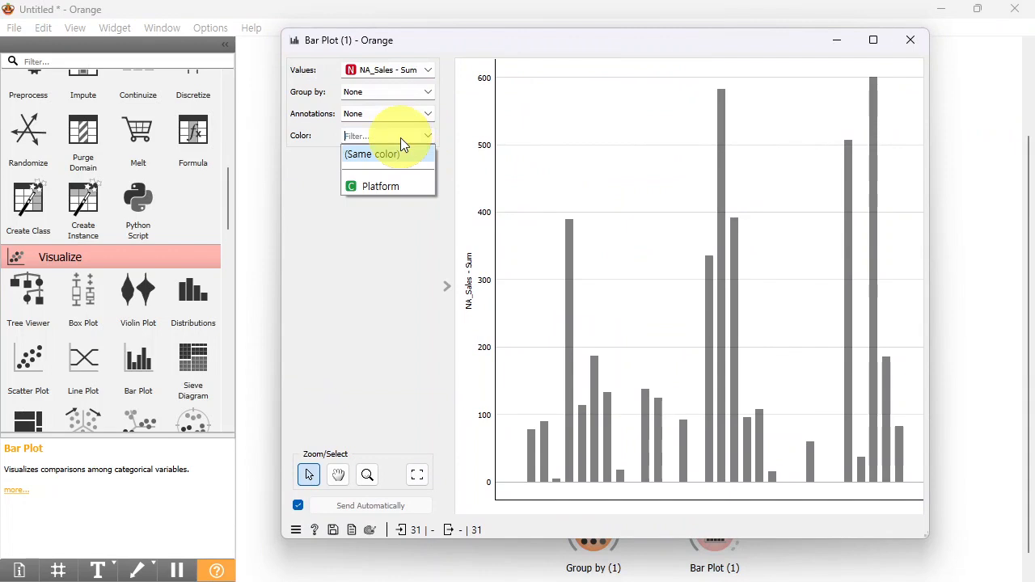
pyautogui.click(386, 187)
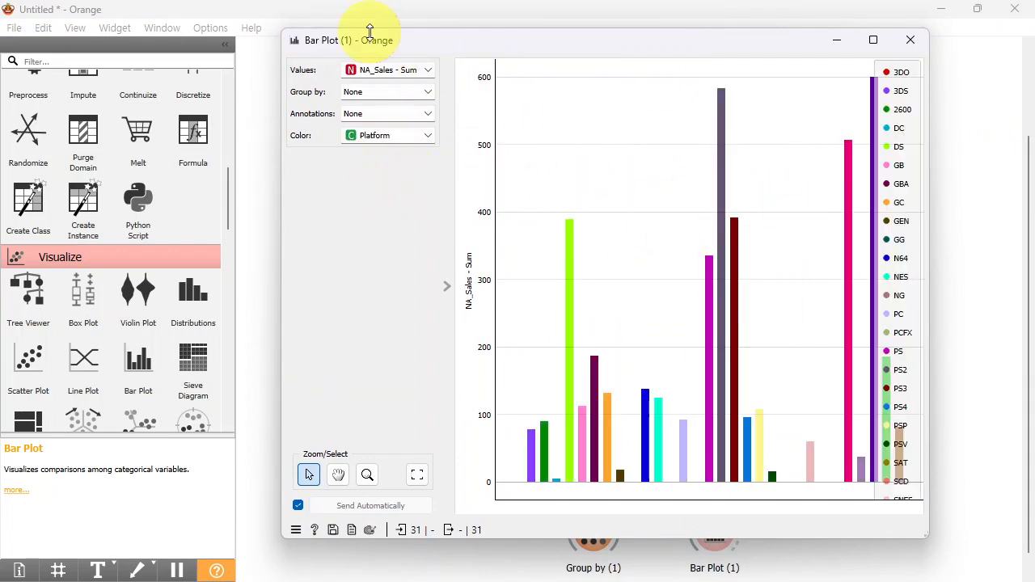
pyautogui.click(384, 72)
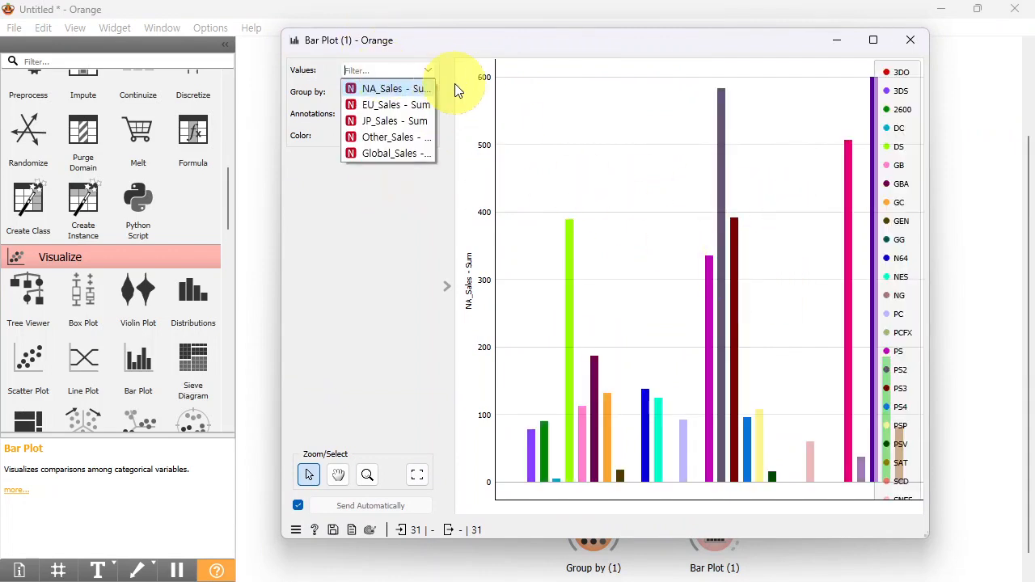
pyautogui.click(403, 84)
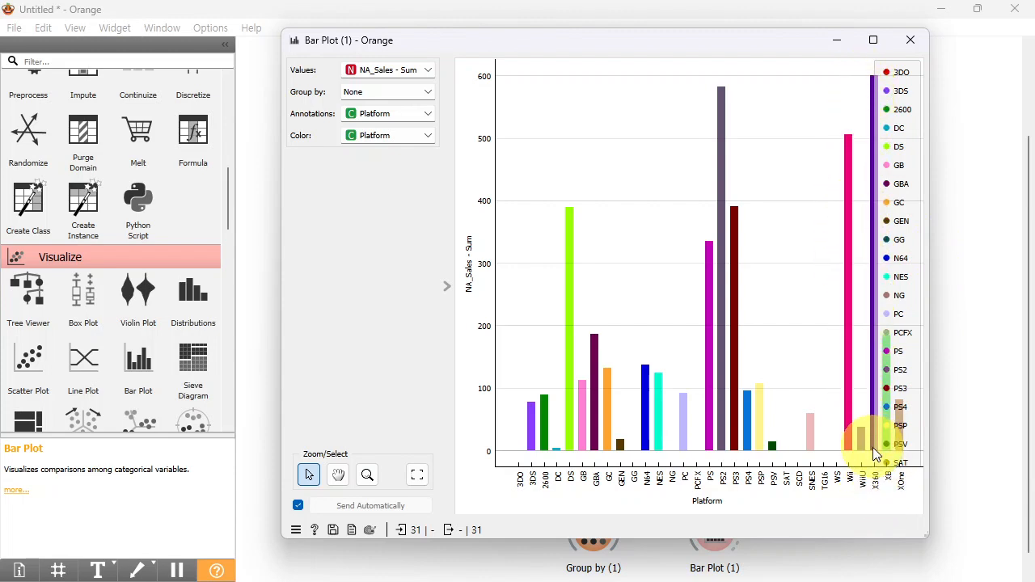
# Compare the platforms' NA_Sales, Global_Sales and JP_Sales sums by switching the plotted values, and close the bar plot.
pyautogui.moveTo(873, 447)
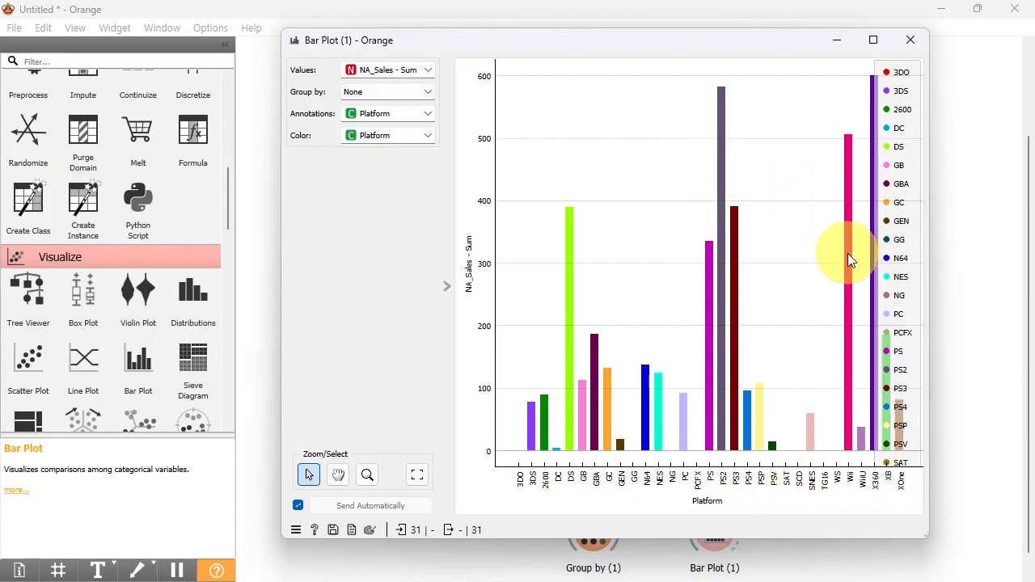
pyautogui.moveTo(856, 149)
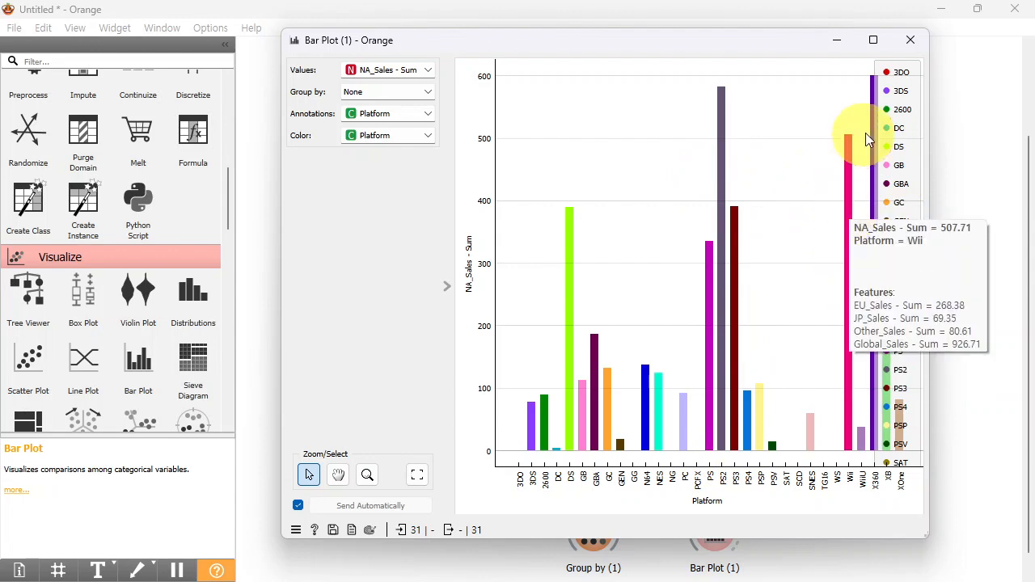
pyautogui.click(429, 76)
pyautogui.click(407, 157)
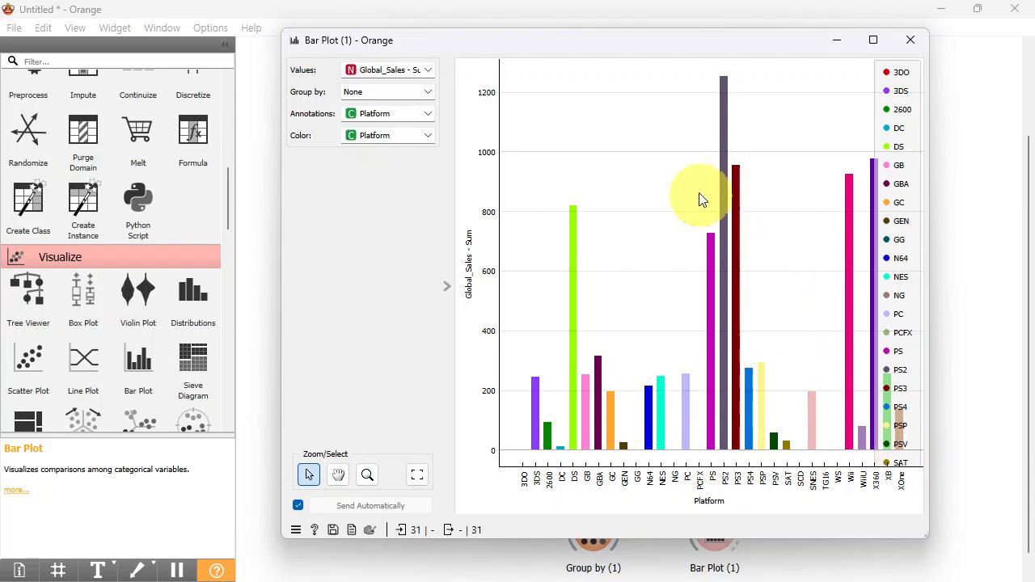
pyautogui.click(426, 78)
pyautogui.click(417, 117)
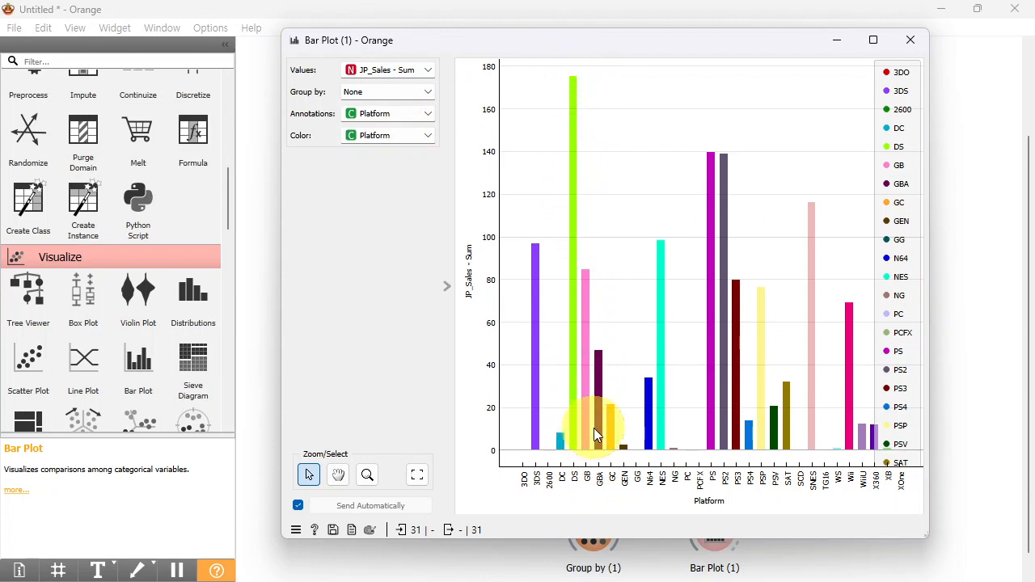
pyautogui.moveTo(598, 424)
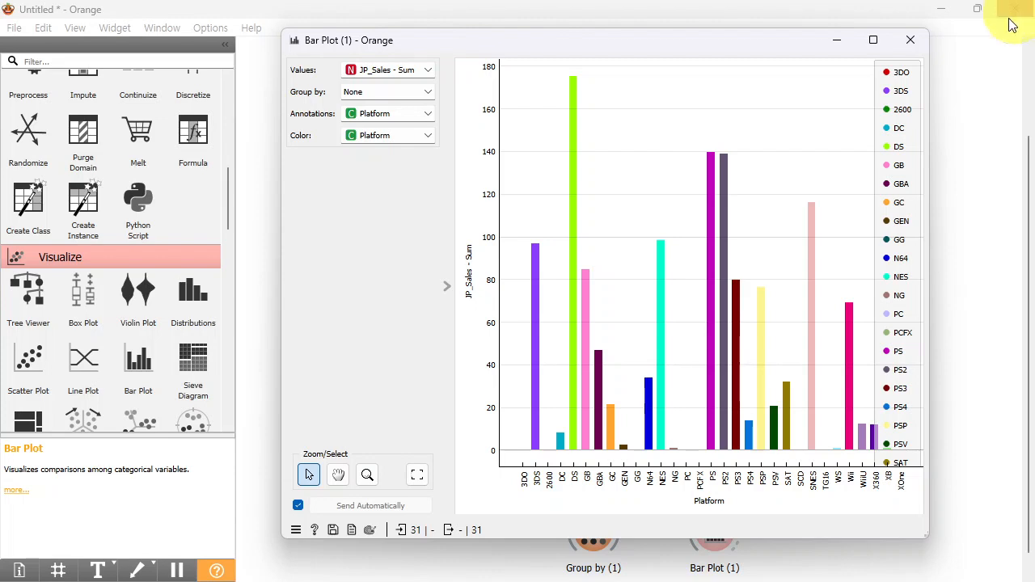
pyautogui.click(911, 40)
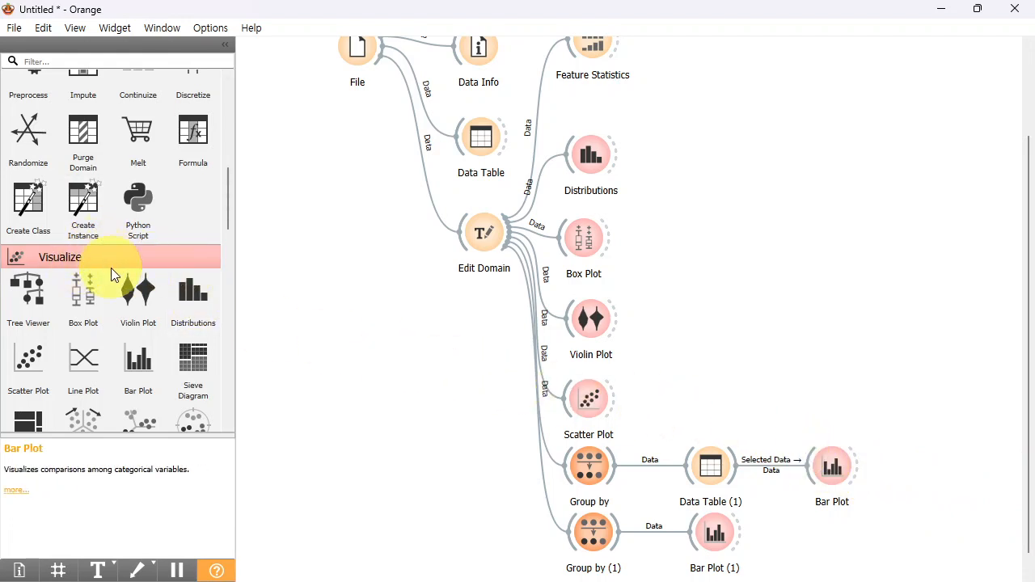
# Add a Pivot Table widget below the second Group by, feed it from Edit Domain, and open its settings.
pyautogui.scroll(3, 131, 257)
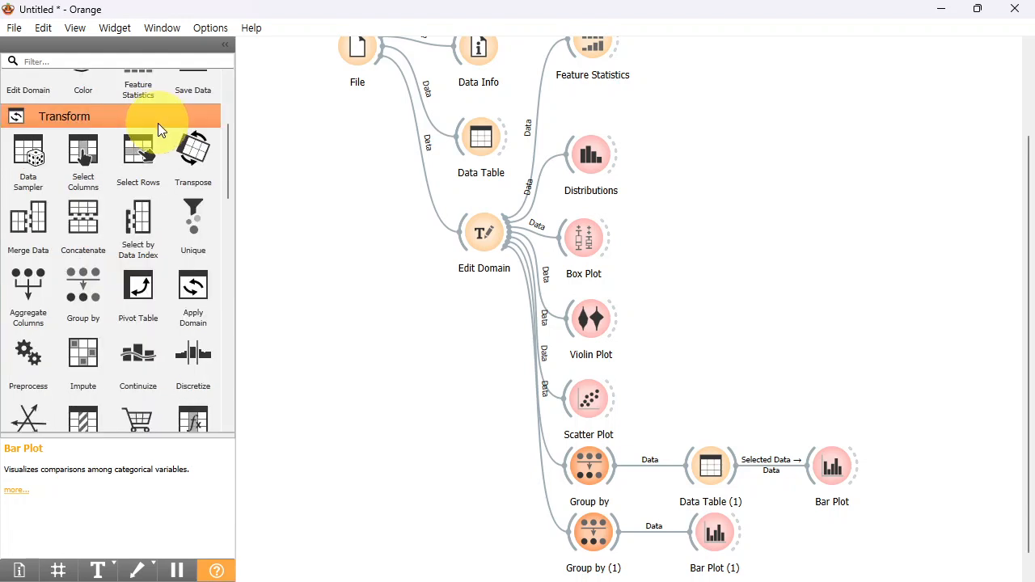
pyautogui.click(145, 291)
pyautogui.moveTo(839, 536); pyautogui.dragTo(482, 347)
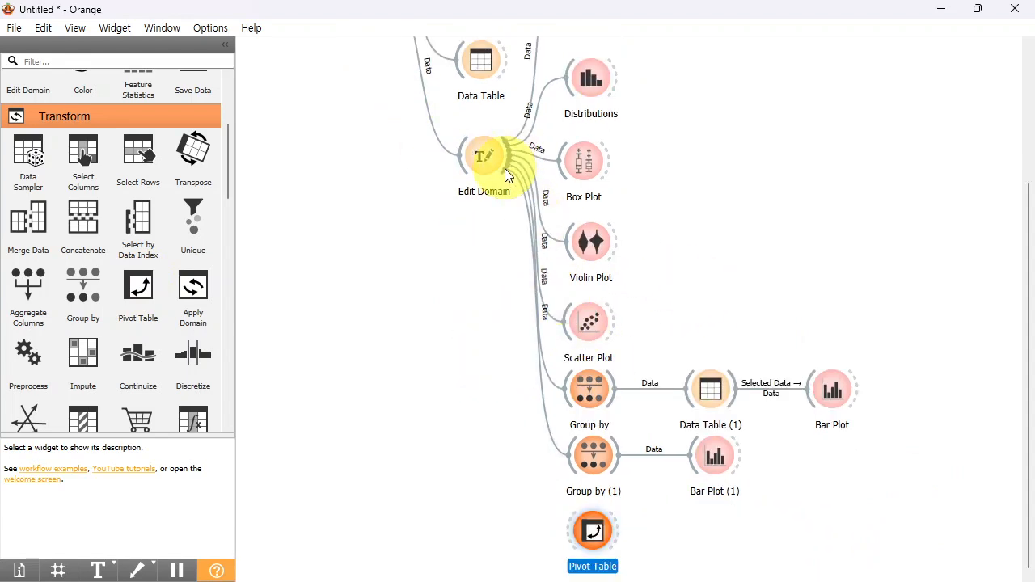
pyautogui.moveTo(504, 168); pyautogui.dragTo(566, 550)
pyautogui.click(587, 541)
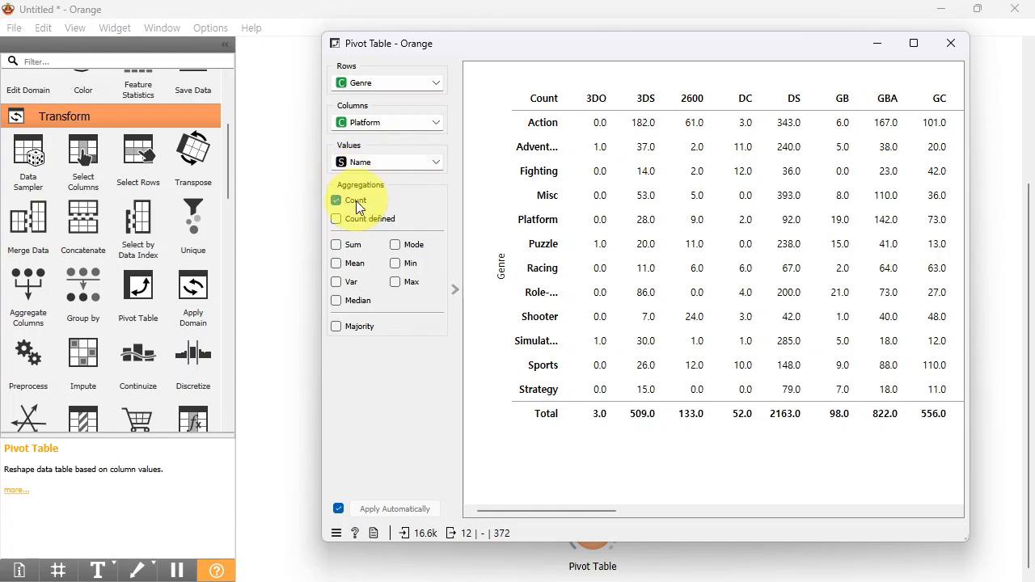
# Set the pivot table's values to Global_Sales and aggregate them by Sum instead of Count.
pyautogui.click(389, 163)
pyautogui.scroll(-3, 384, 245)
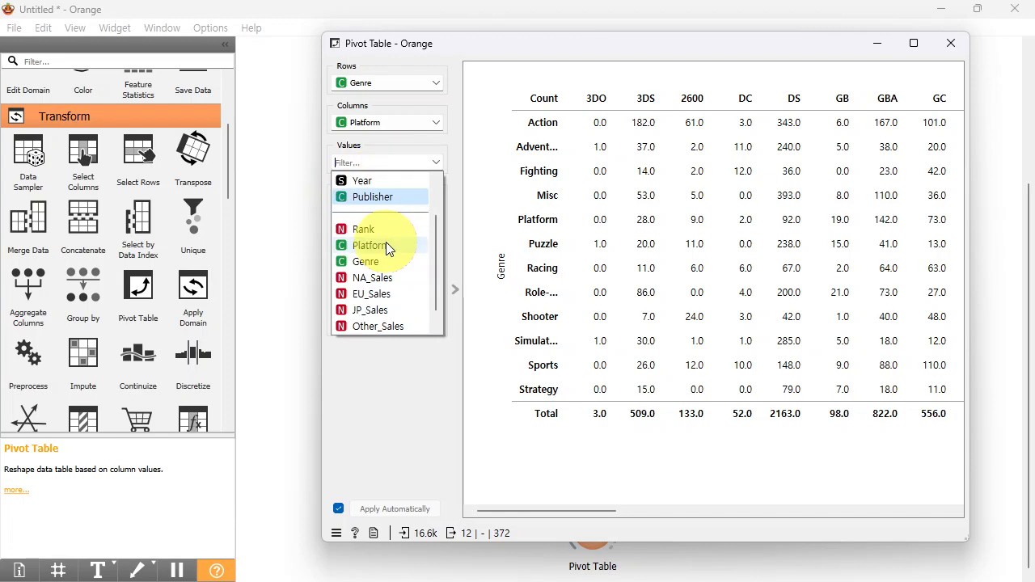
pyautogui.click(374, 325)
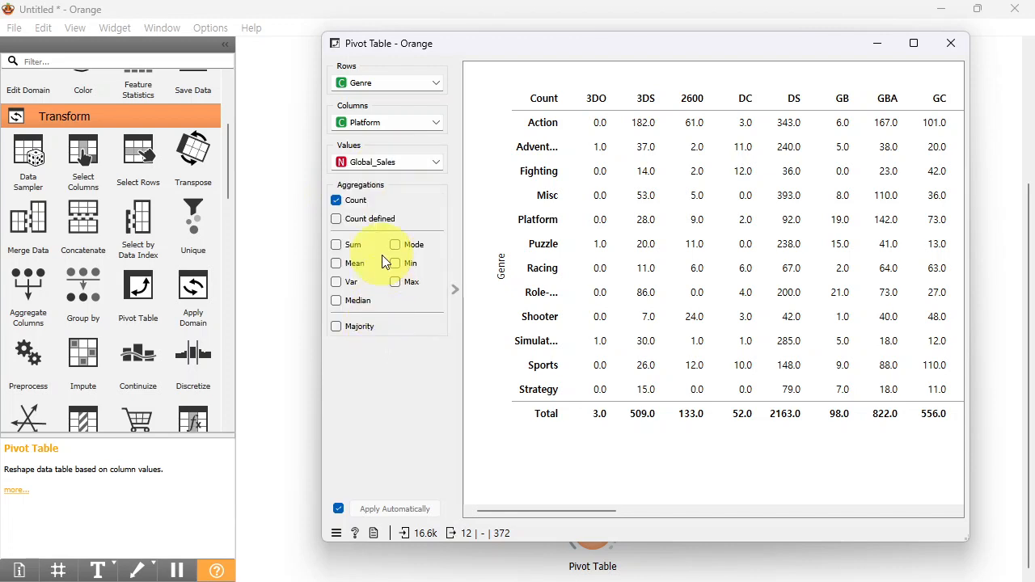
pyautogui.click(346, 203)
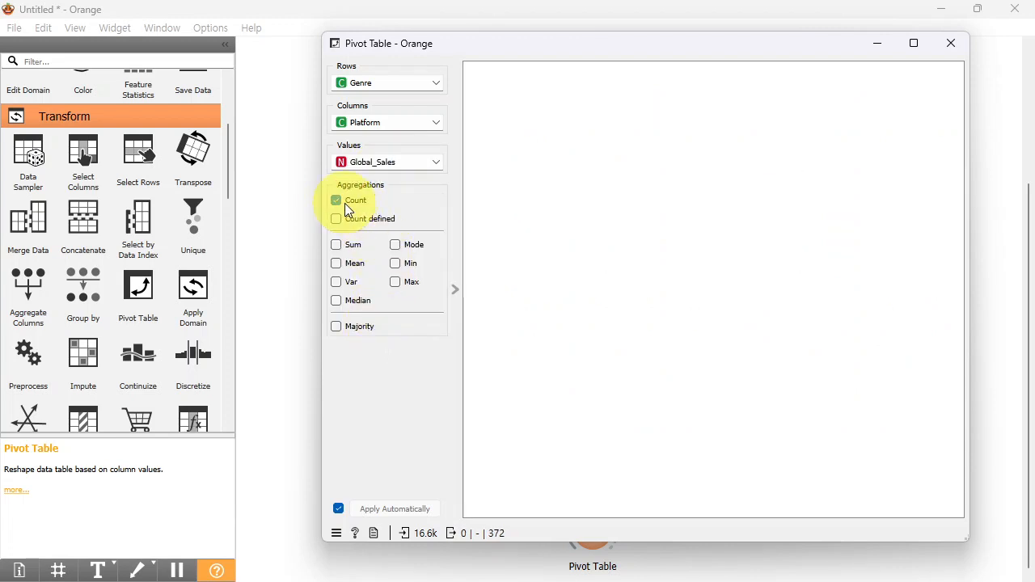
pyautogui.click(336, 244)
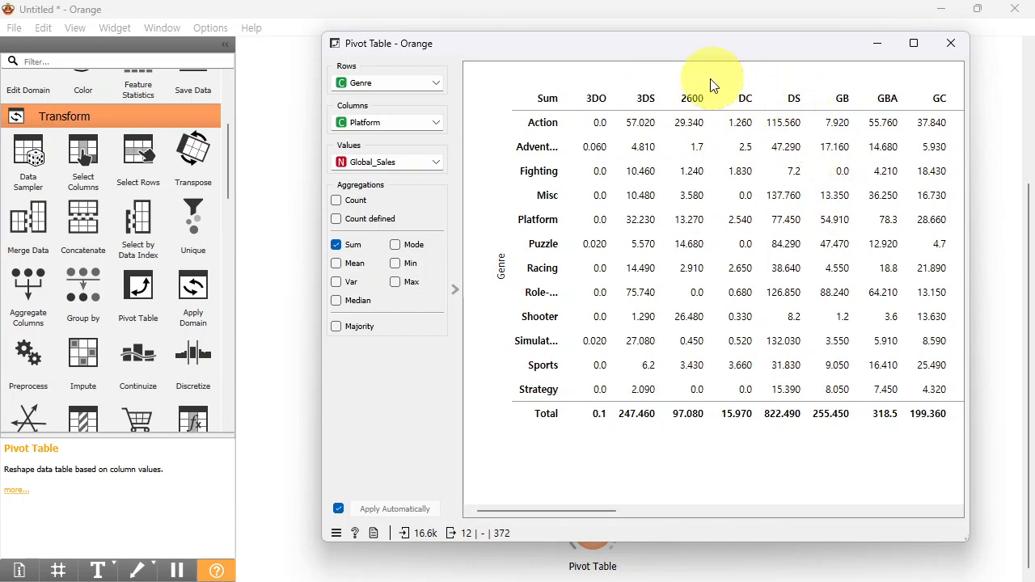
# Return the pivot table to the Count aggregation with Name as its values, and close its settings.
pyautogui.click(336, 244)
pyautogui.click(335, 201)
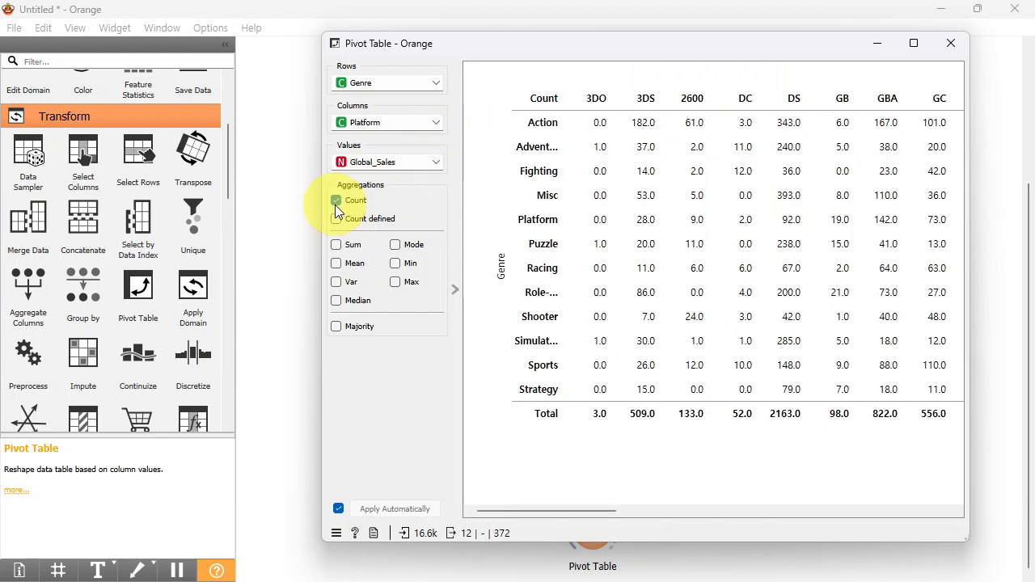
pyautogui.click(396, 164)
pyautogui.click(404, 165)
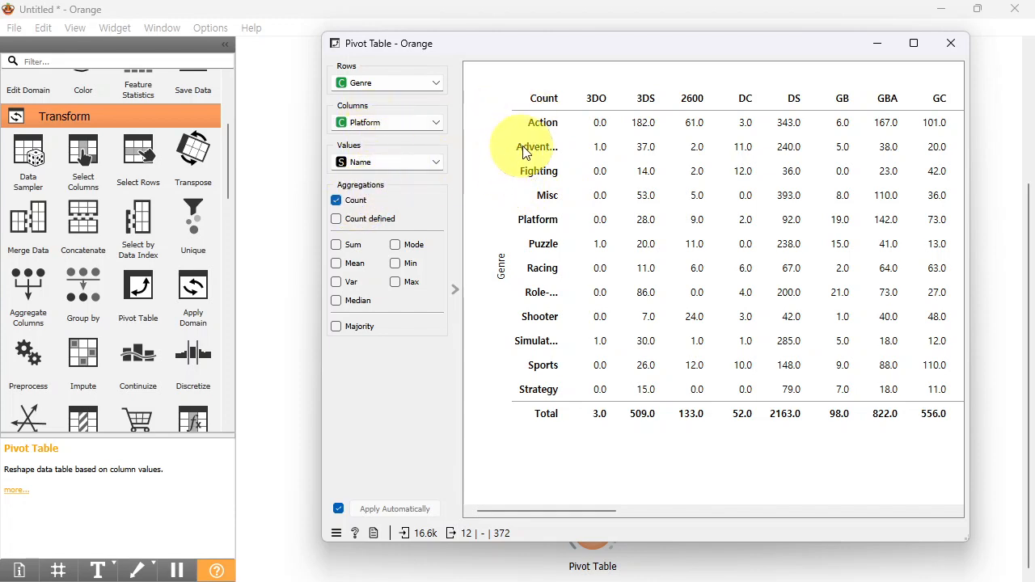
pyautogui.click(955, 44)
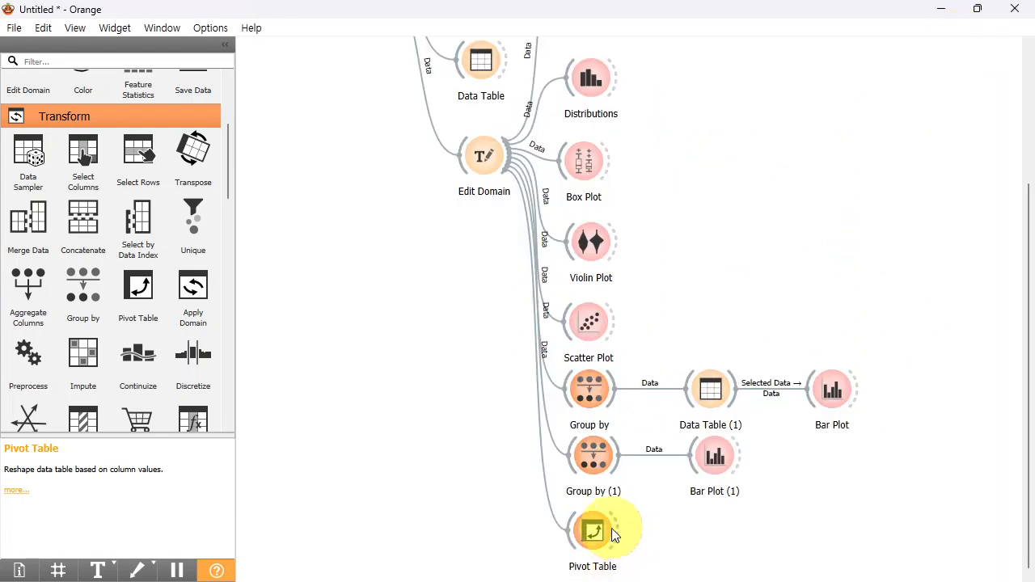
# Add a Data Table widget beside the Pivot Table and feed it from the Pivot Table output.
pyautogui.scroll(3, 36, 191)
pyautogui.click(37, 192)
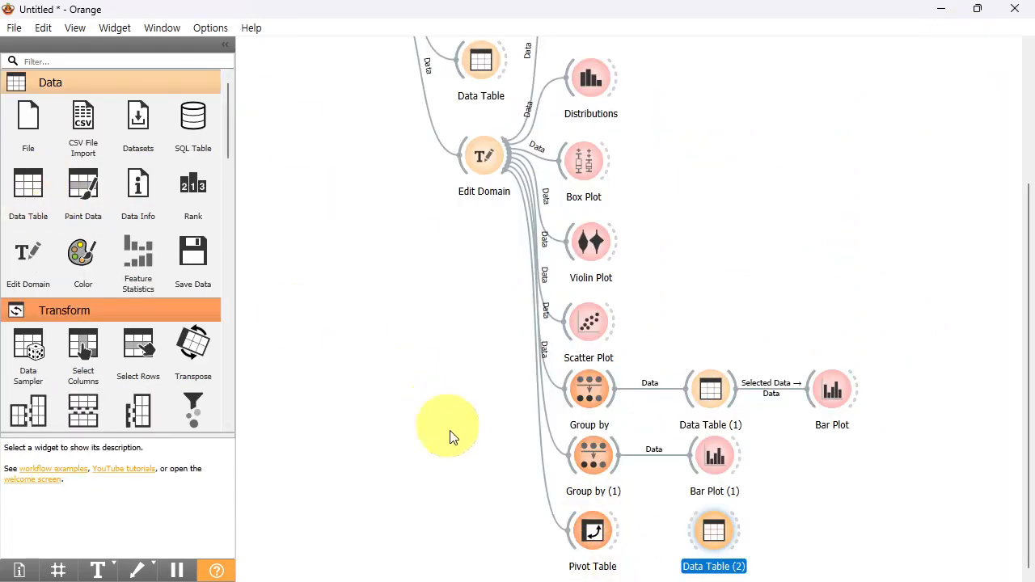
pyautogui.moveTo(618, 526); pyautogui.dragTo(712, 530)
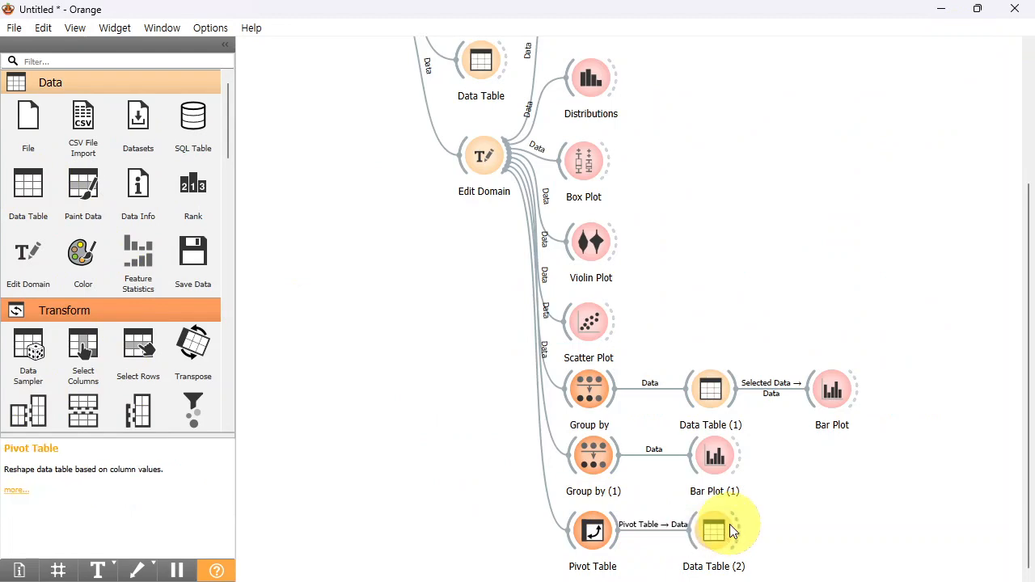
# Examine the pivoted counts per Genre across the platform columns in the new Data Table, and close it.
pyautogui.click(720, 534)
pyautogui.doubleClick(720, 534)
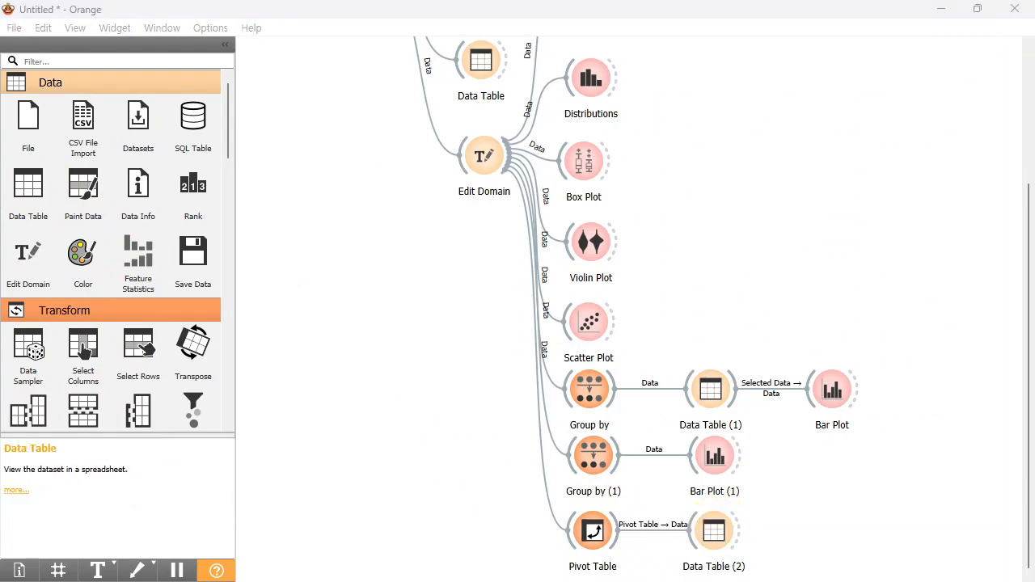
pyautogui.moveTo(776, 55); pyautogui.dragTo(553, 58)
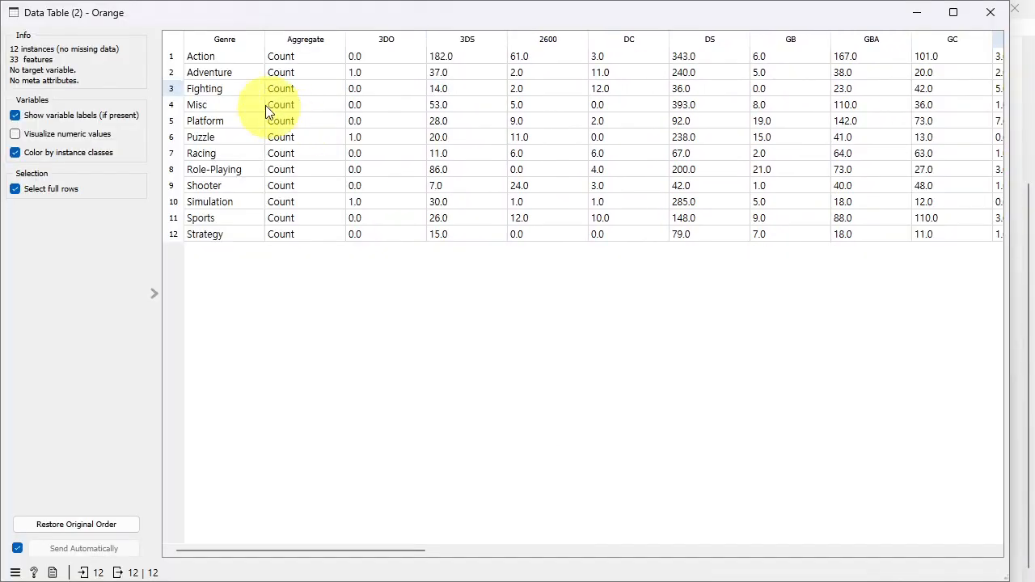
pyautogui.moveTo(368, 551); pyautogui.dragTo(428, 492)
pyautogui.click(1000, 24)
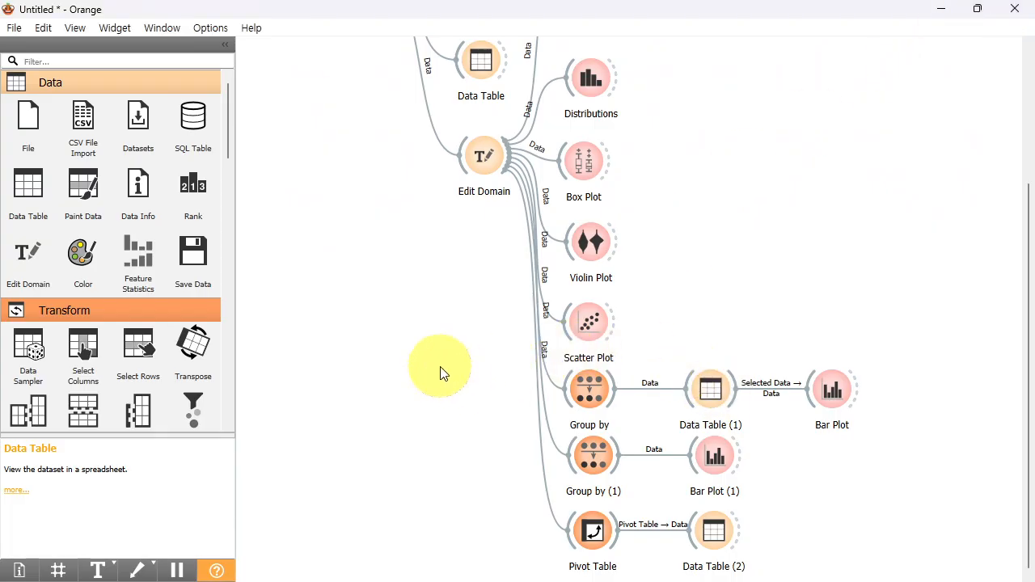
# Add a Heat Map widget beside the pivot's Data Table and feed it from that table's selected data.
pyautogui.scroll(-4, 69, 243)
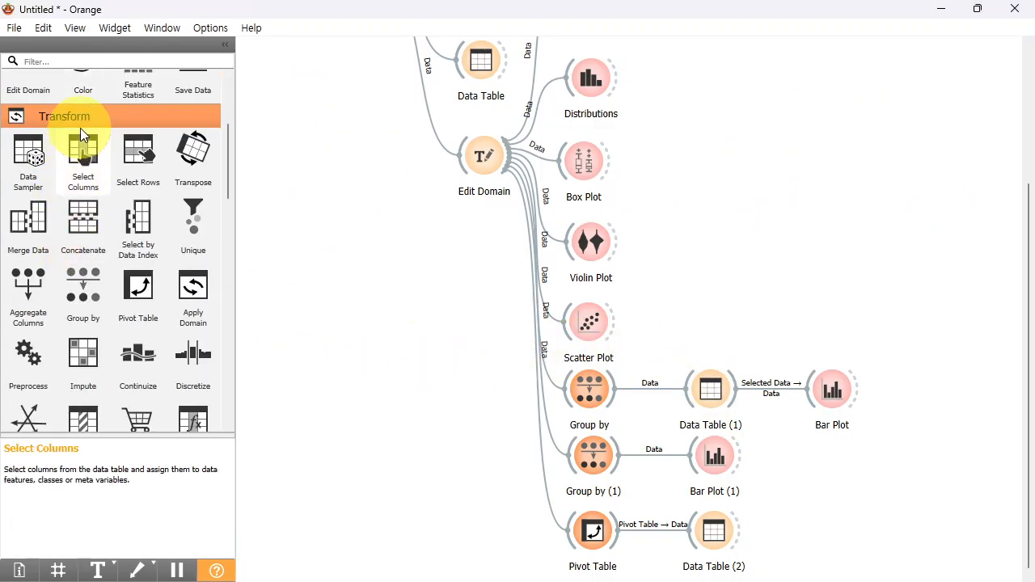
pyautogui.click(80, 123)
pyautogui.click(63, 144)
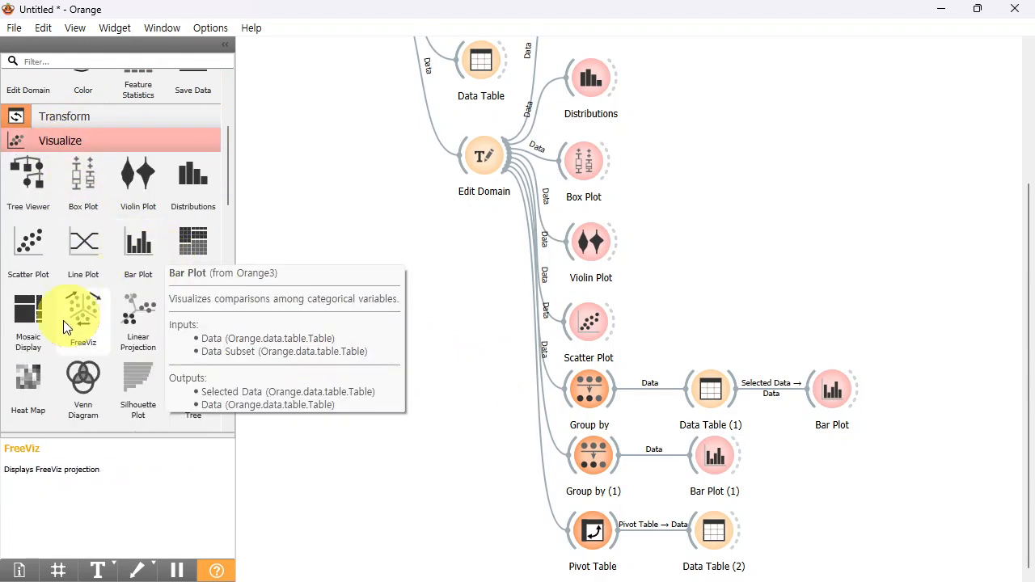
pyautogui.click(26, 392)
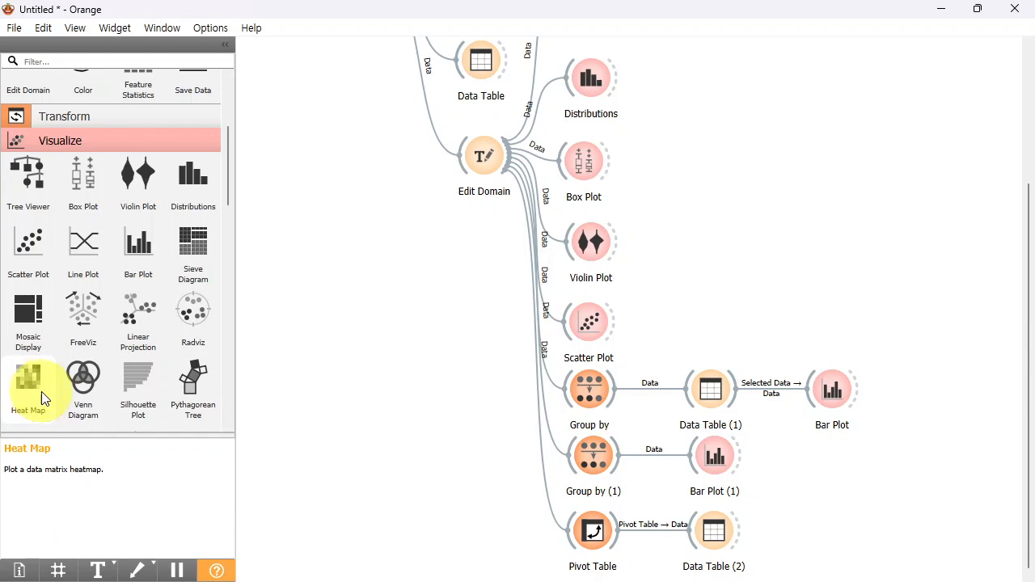
pyautogui.moveTo(739, 540); pyautogui.dragTo(835, 531)
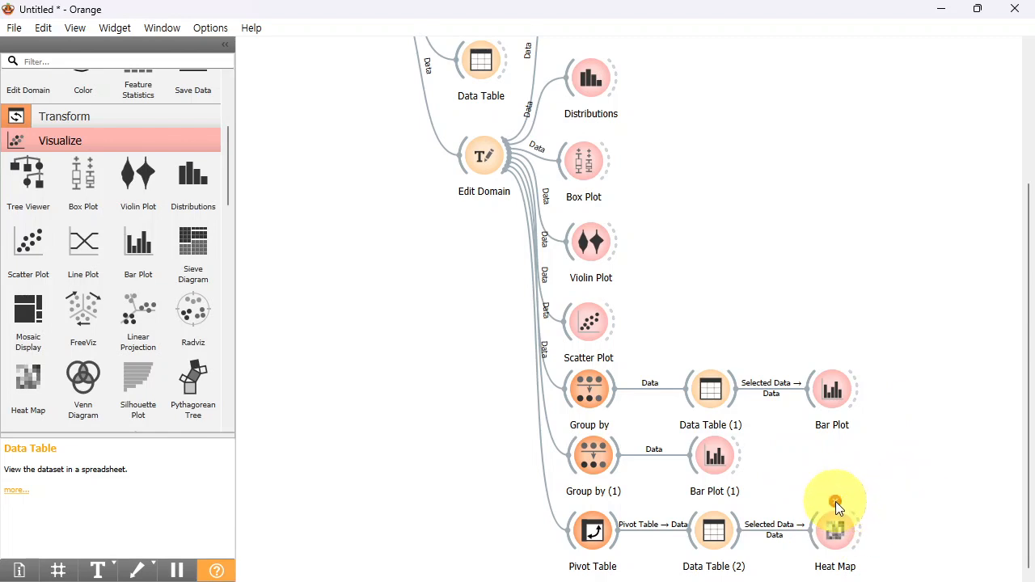
# Delete the link between the pivot's Data Table and the Heat Map, and move the Heat Map farther away to make room.
pyautogui.moveTo(835, 502)
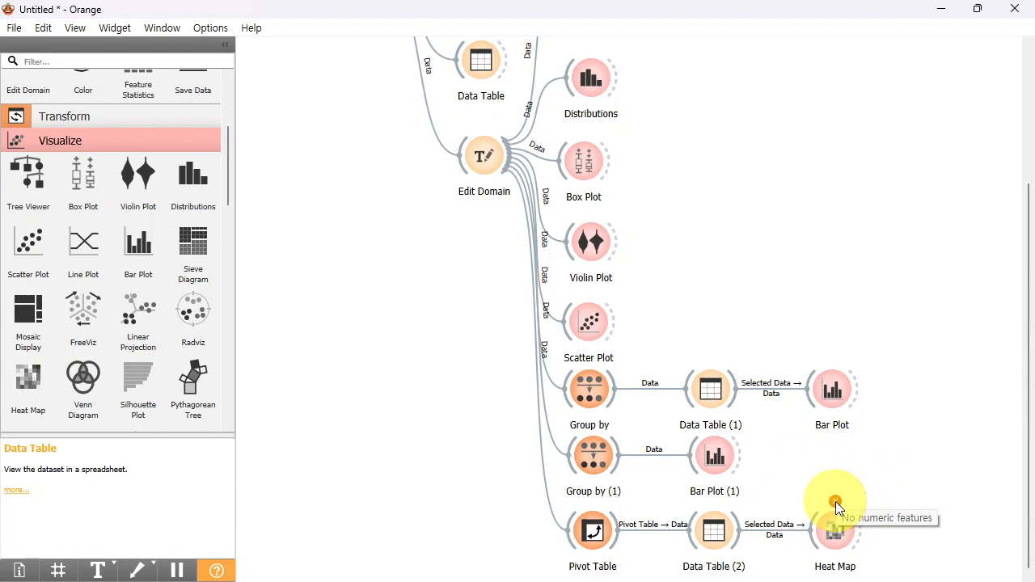
pyautogui.click(778, 533)
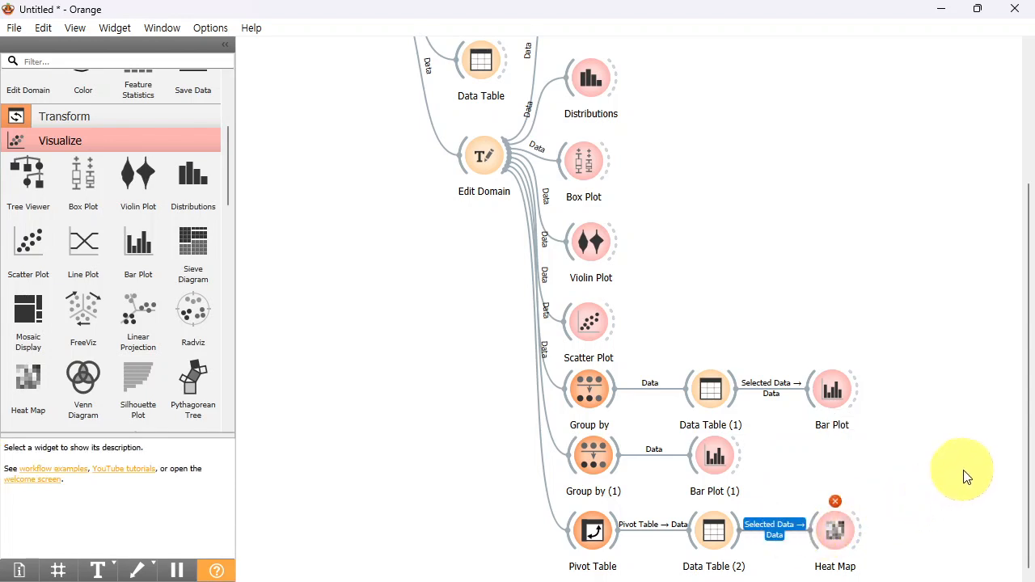
pyautogui.press('Delete')
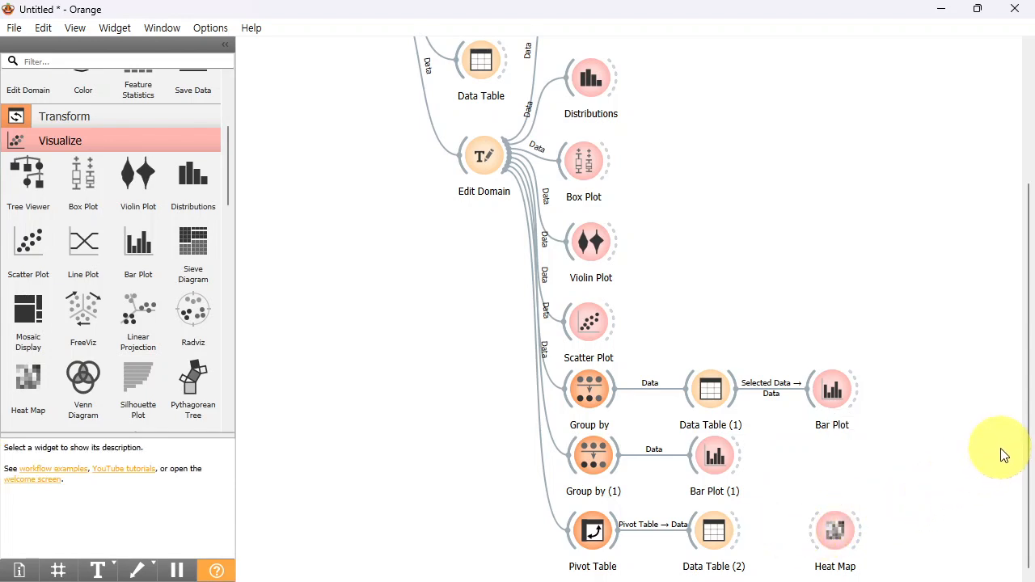
pyautogui.click(836, 536)
pyautogui.moveTo(835, 535); pyautogui.dragTo(937, 534)
# Add a Select Columns widget between the pivot's Data Table and the Heat Map, fed by the table's selected data.
pyautogui.click(130, 116)
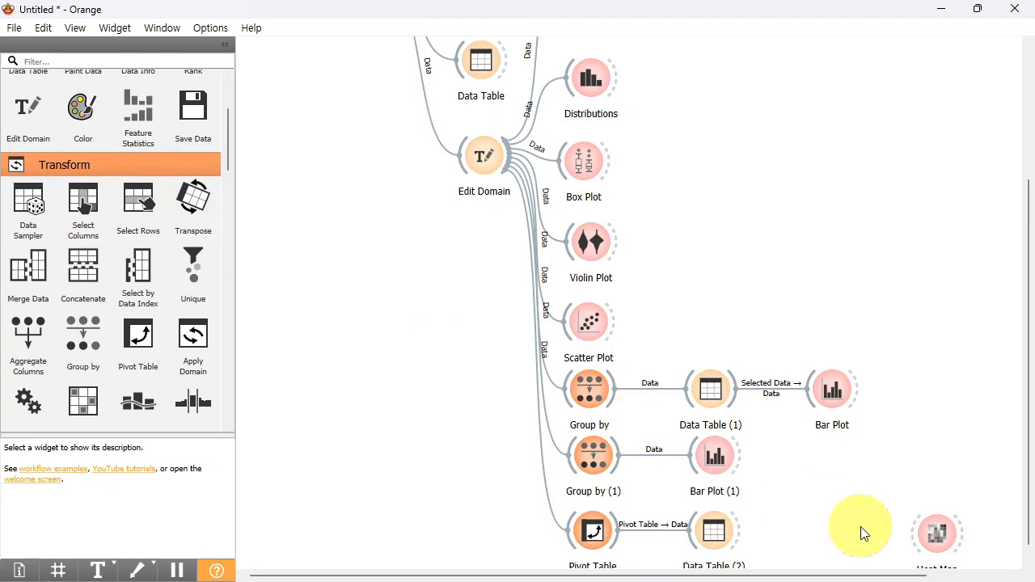
pyautogui.moveTo(887, 575); pyautogui.dragTo(954, 576)
pyautogui.moveTo(989, 531); pyautogui.dragTo(764, 540)
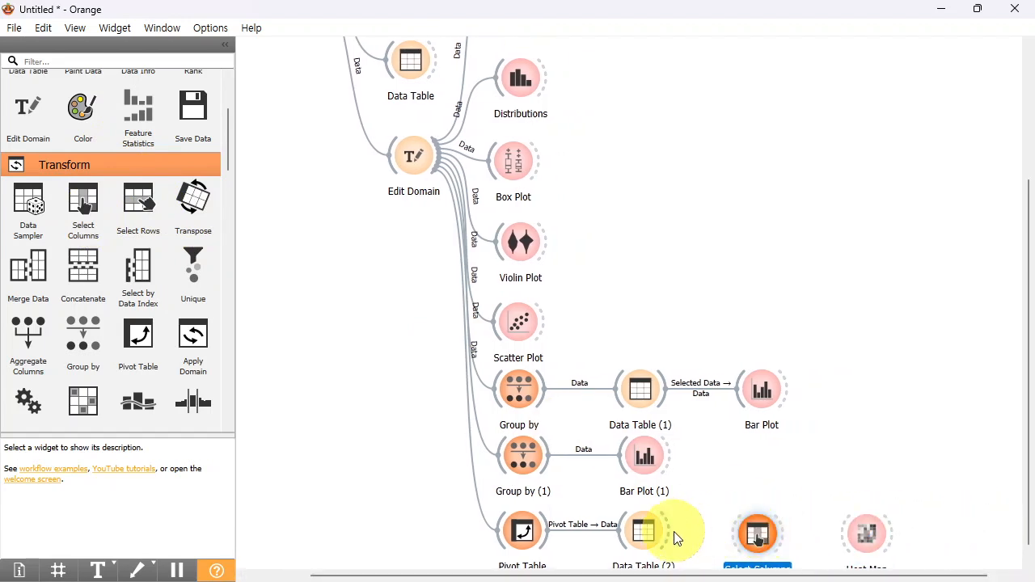
pyautogui.moveTo(671, 534); pyautogui.dragTo(762, 532)
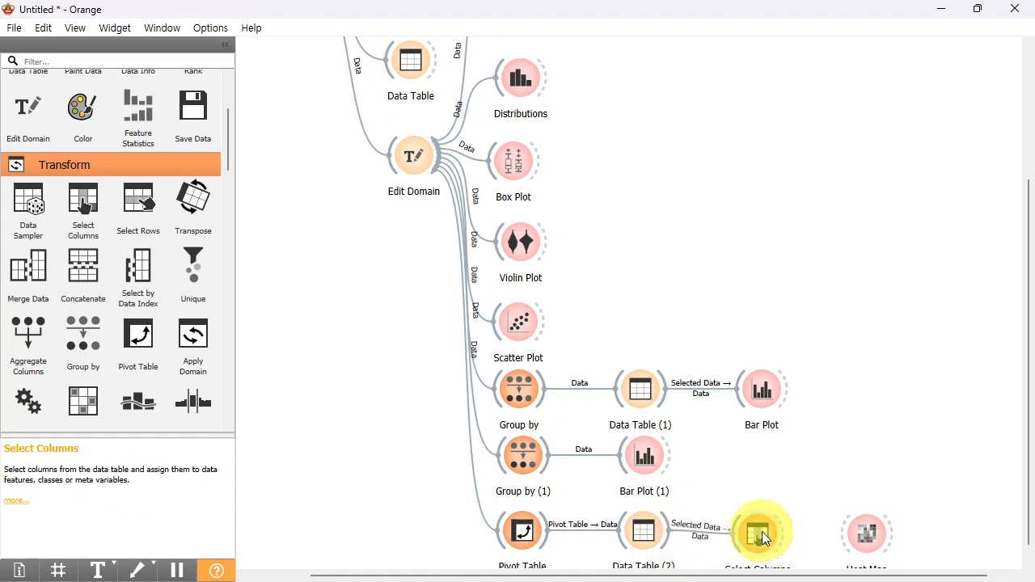
# In Select Columns, move the Aggregate column from the features to the ignored variables, review the remaining platform features, and close the widget.
pyautogui.doubleClick(762, 531)
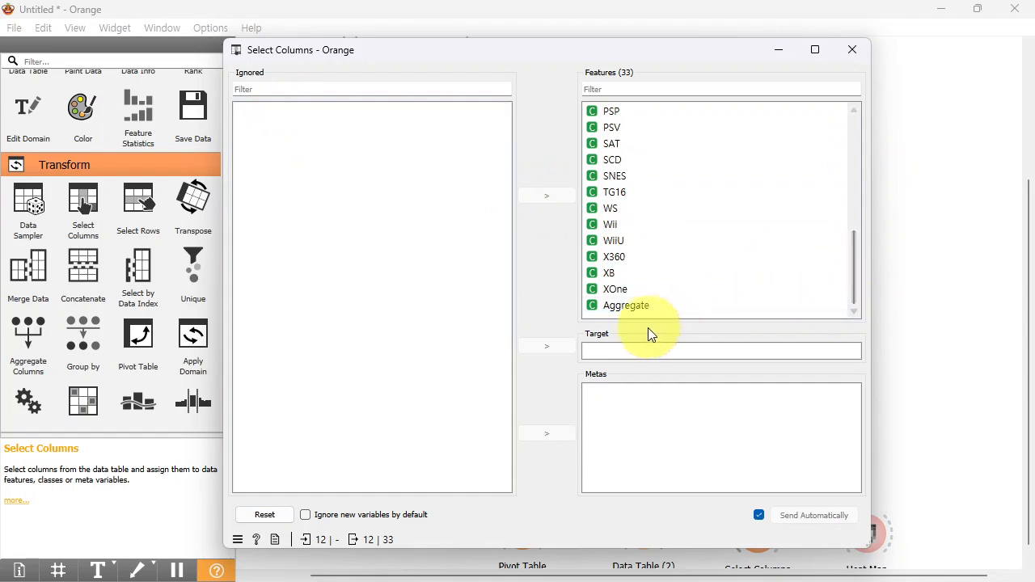
pyautogui.click(627, 308)
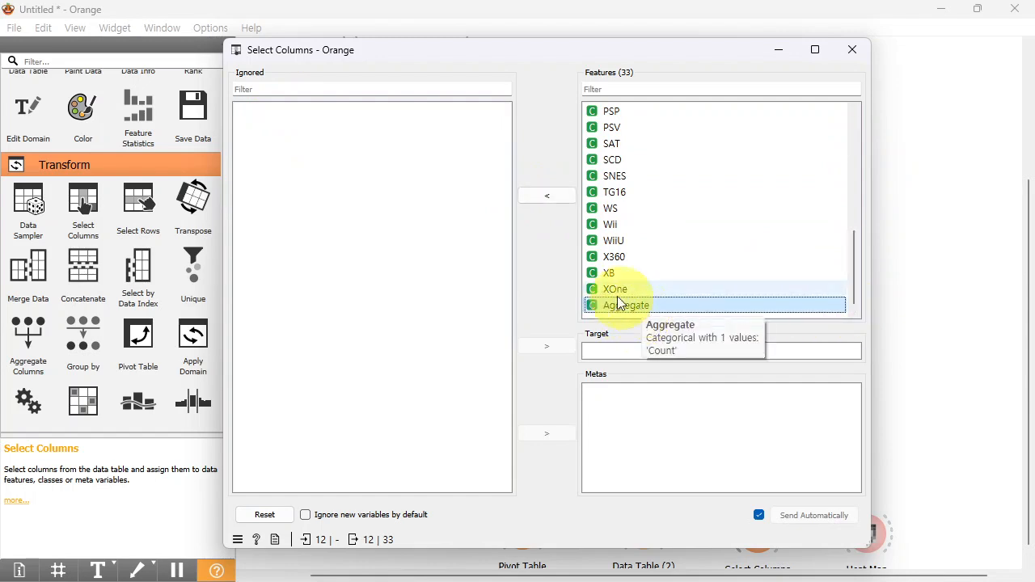
pyautogui.click(555, 199)
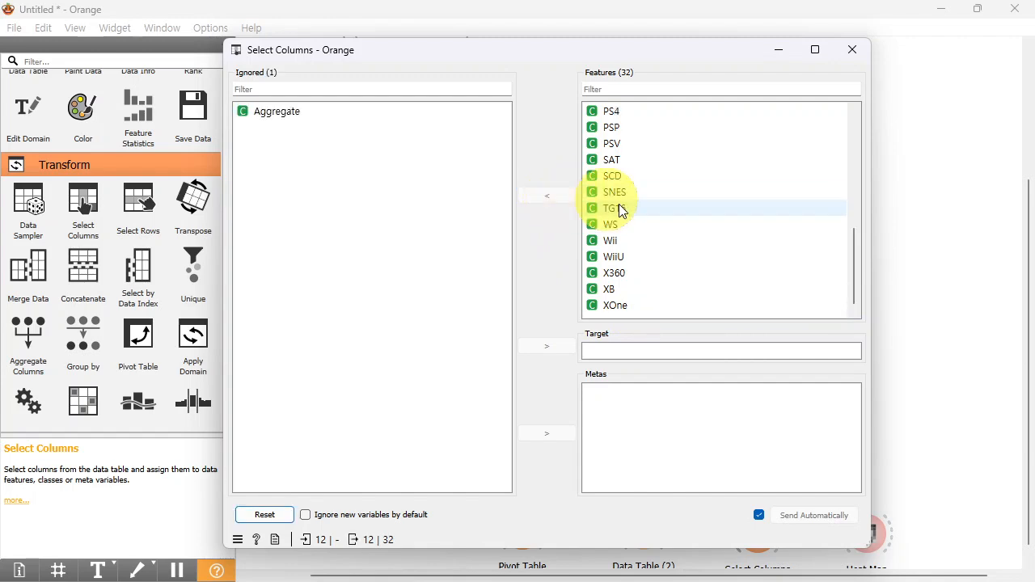
pyautogui.scroll(6, 703, 248)
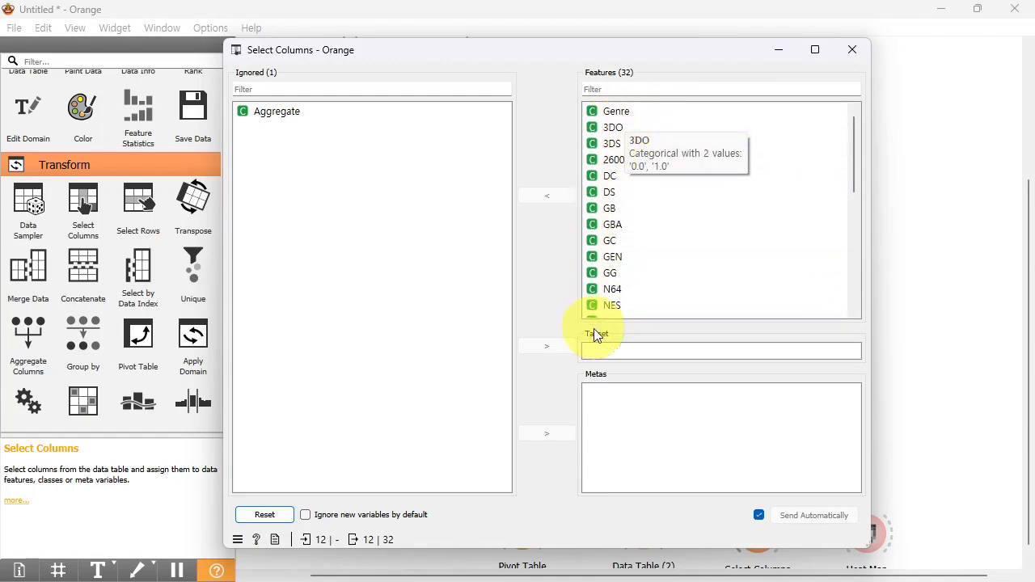
pyautogui.click(612, 131)
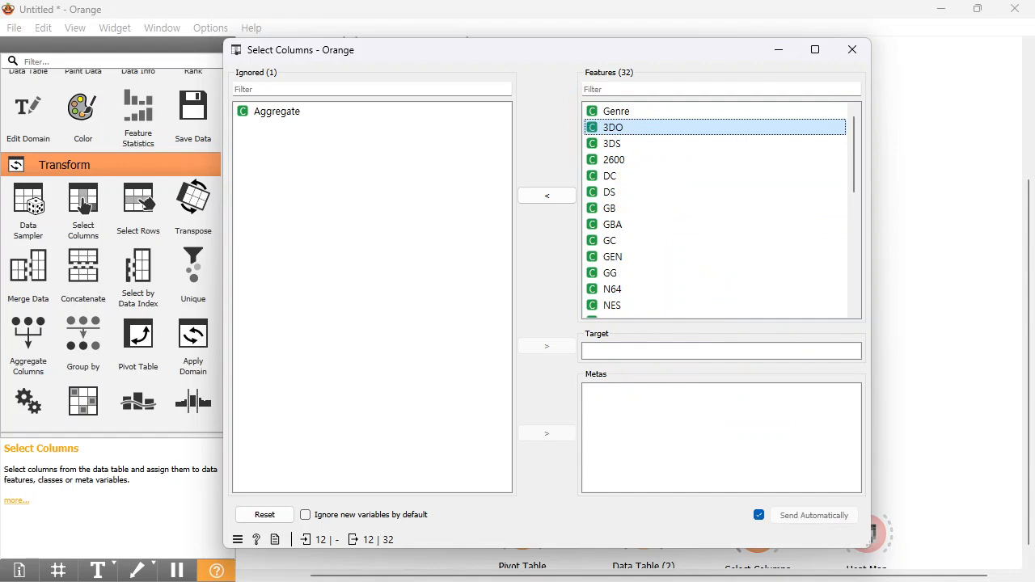
pyautogui.click(852, 50)
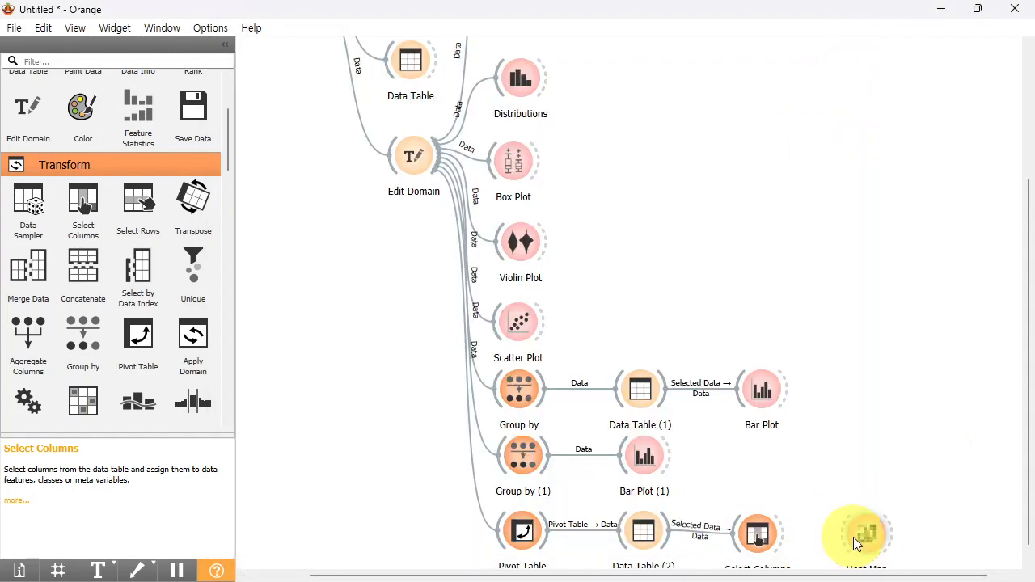
# Add an Edit Domain widget between Select Columns and the Heat Map, shifting the Heat Map to make room, and feed it from Select Columns.
pyautogui.click(23, 114)
pyautogui.moveTo(901, 545); pyautogui.dragTo(831, 542)
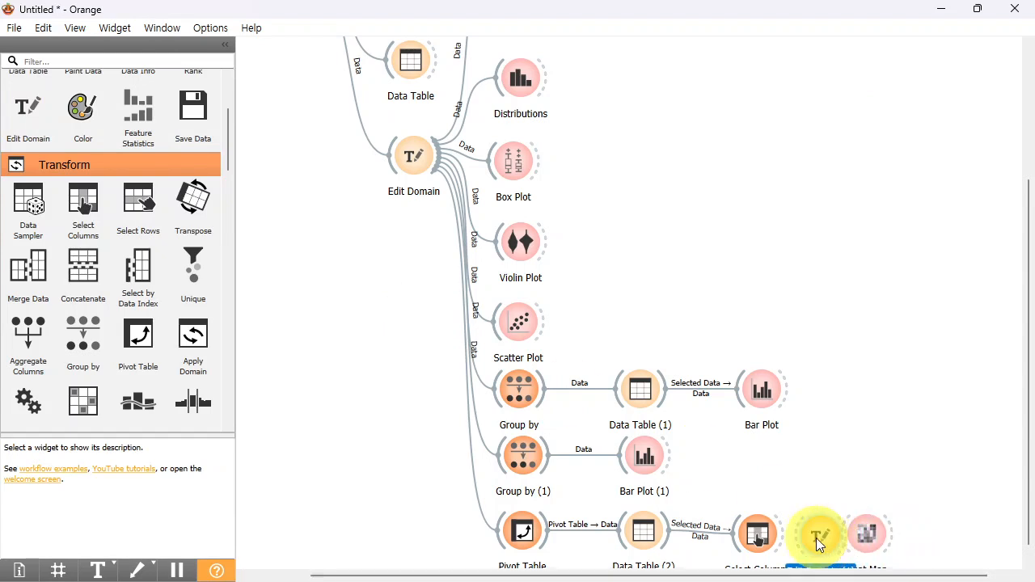
pyautogui.moveTo(871, 534); pyautogui.dragTo(931, 531)
pyautogui.moveTo(824, 539); pyautogui.dragTo(854, 534)
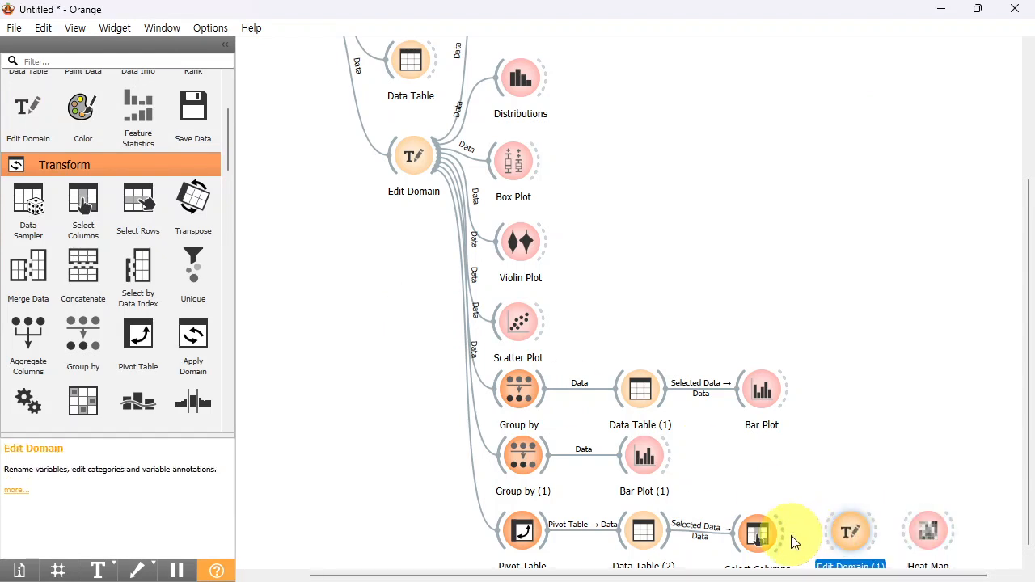
pyautogui.moveTo(782, 536); pyautogui.dragTo(855, 534)
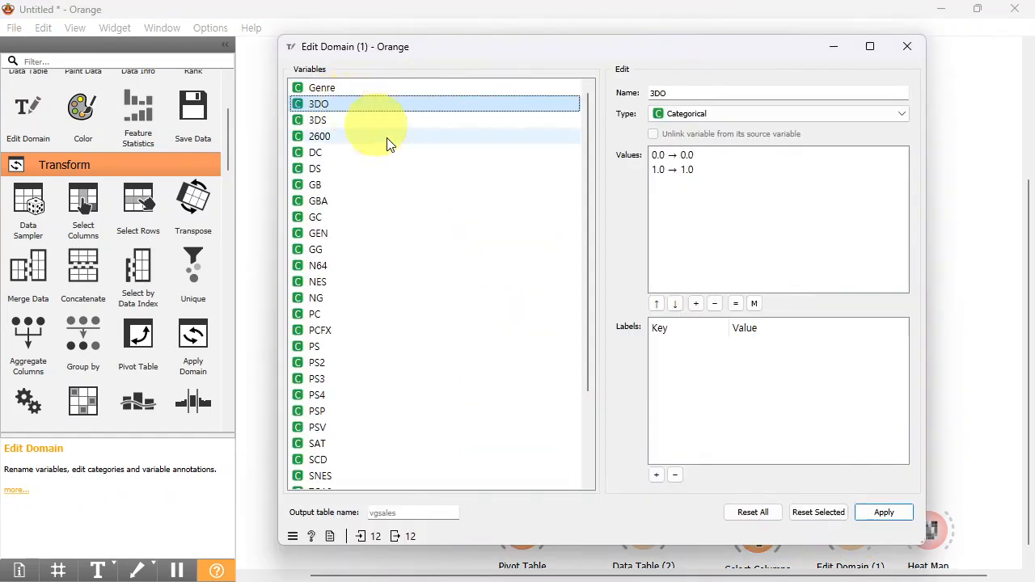
# In the new Edit Domain, change the type of all platform variables from 3DO through XOne to Numeric, apply it, and close the widget.
pyautogui.scroll(-3, 429, 277)
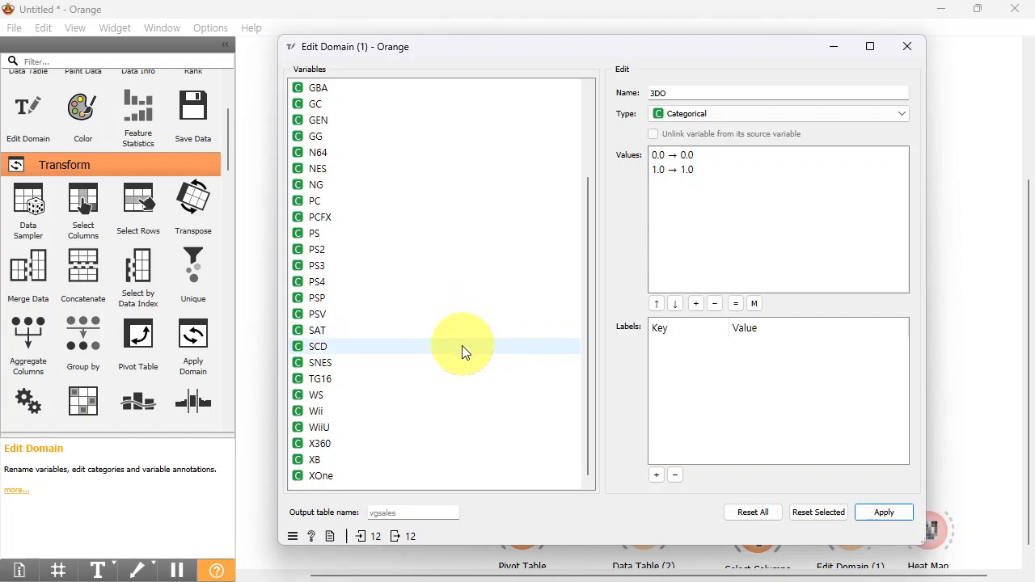
pyautogui.keyDown('shift'); pyautogui.click(364, 475); pyautogui.keyUp('shift')
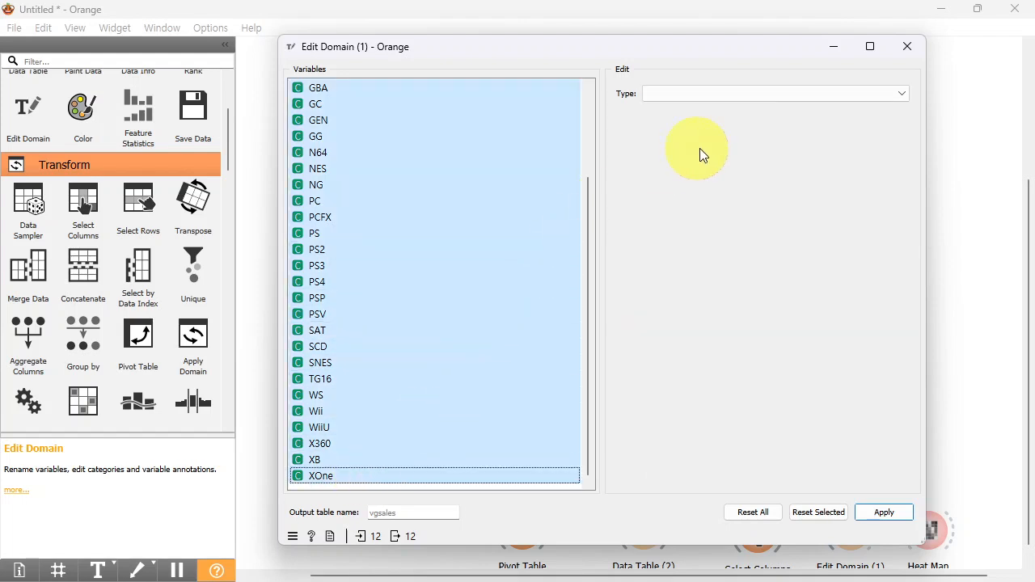
pyautogui.click(854, 93)
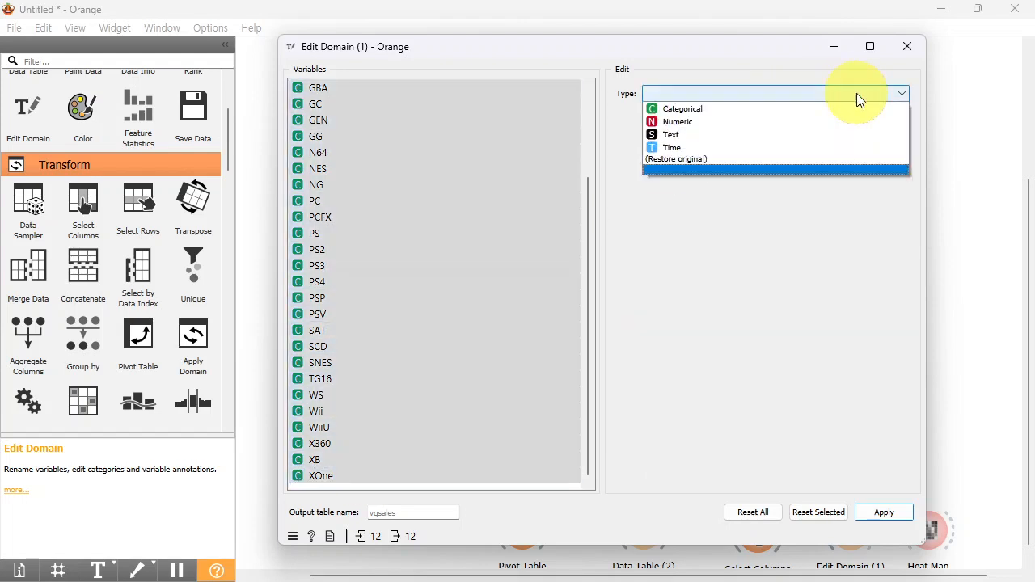
pyautogui.click(812, 122)
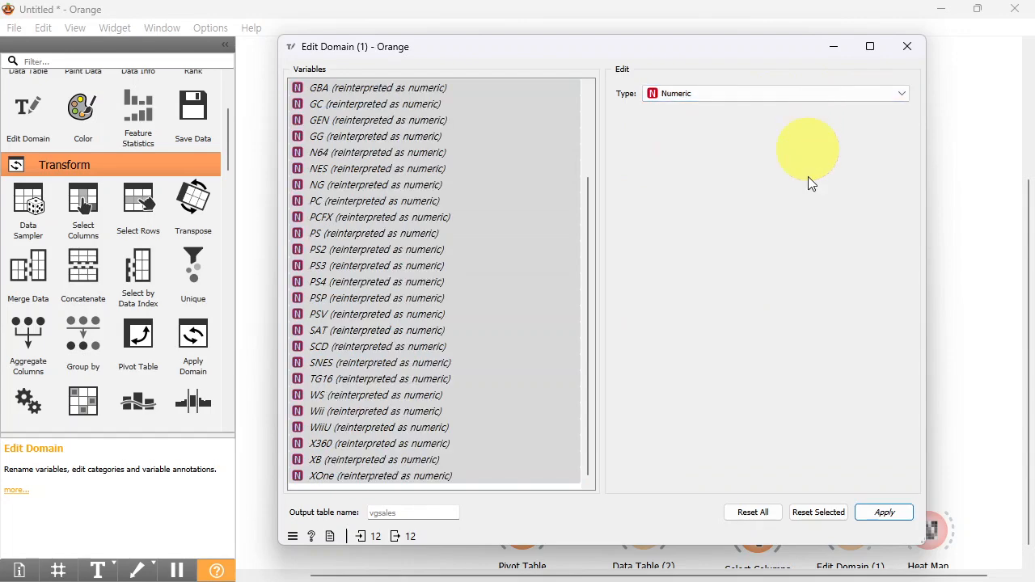
pyautogui.click(885, 512)
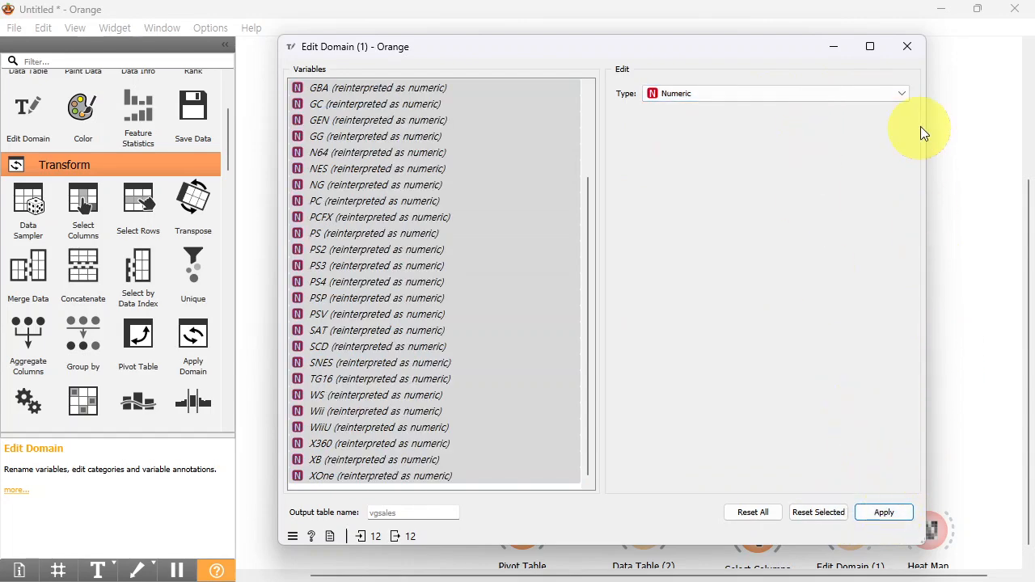
pyautogui.click(905, 46)
# Feed the Heat Map from the new Edit Domain and open it to examine the game counts by genre and platform.
pyautogui.moveTo(875, 531); pyautogui.dragTo(926, 529)
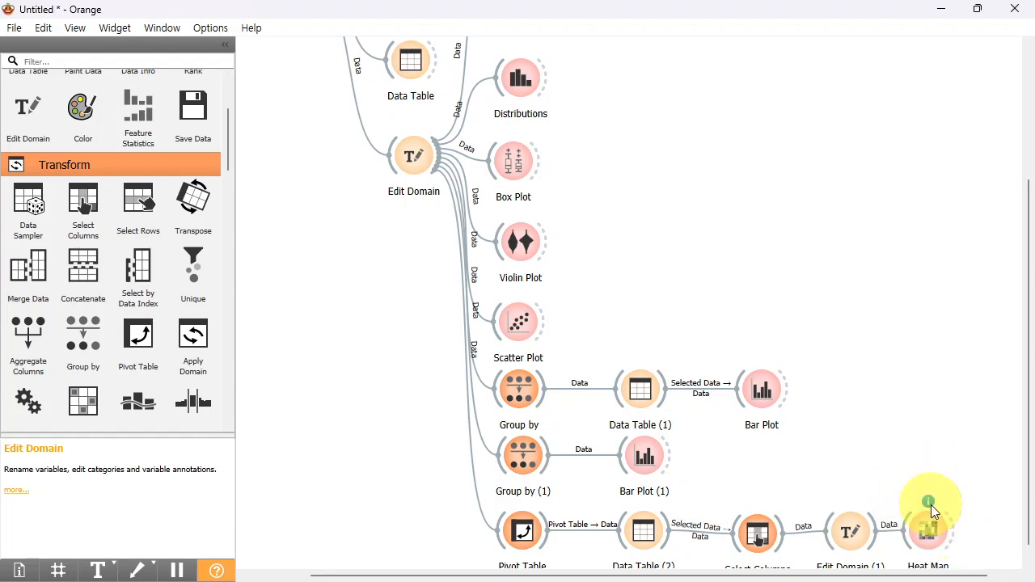
pyautogui.doubleClick(927, 531)
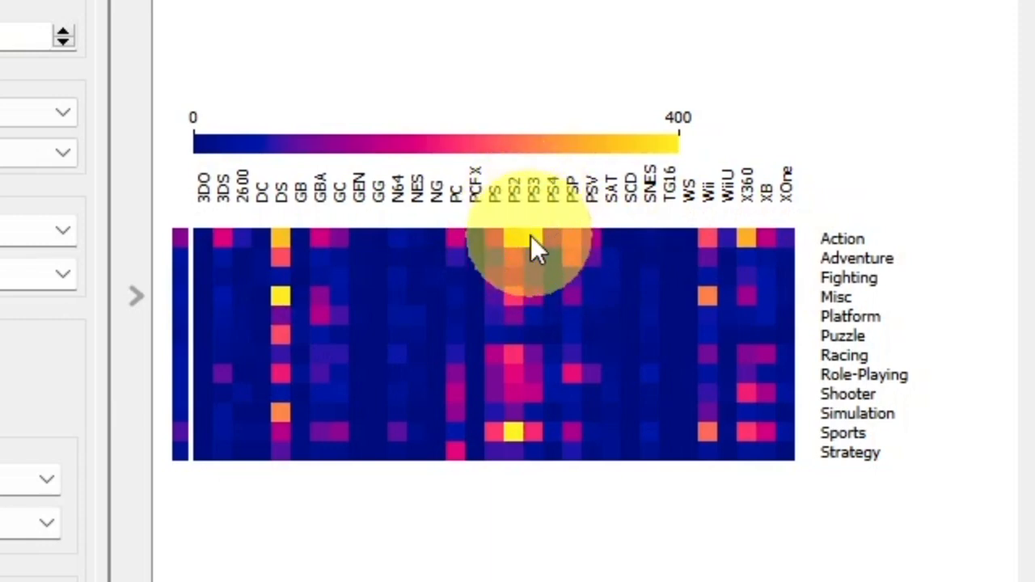
pyautogui.moveTo(531, 236)
pyautogui.moveTo(280, 297)
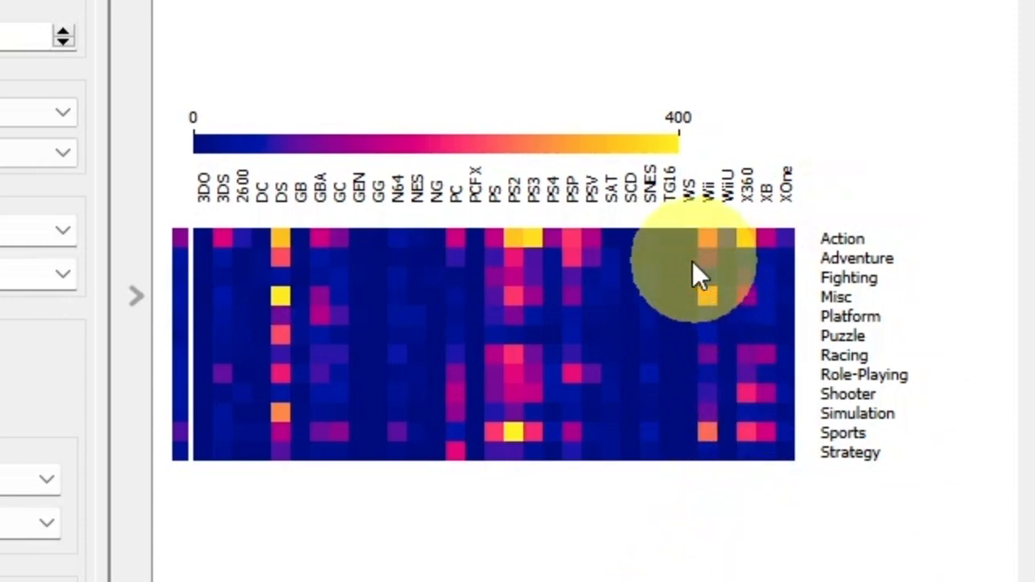
pyautogui.moveTo(652, 316)
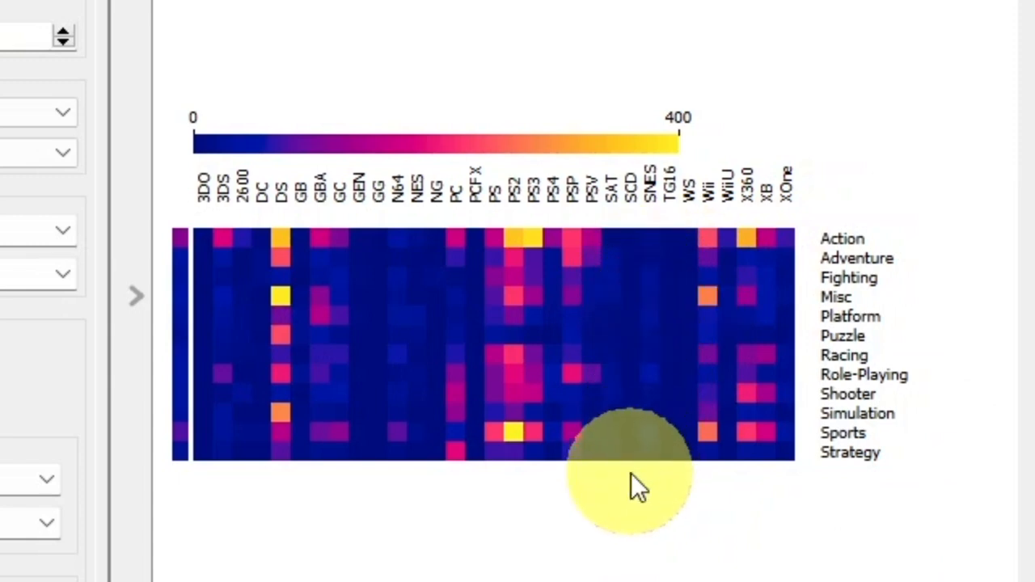